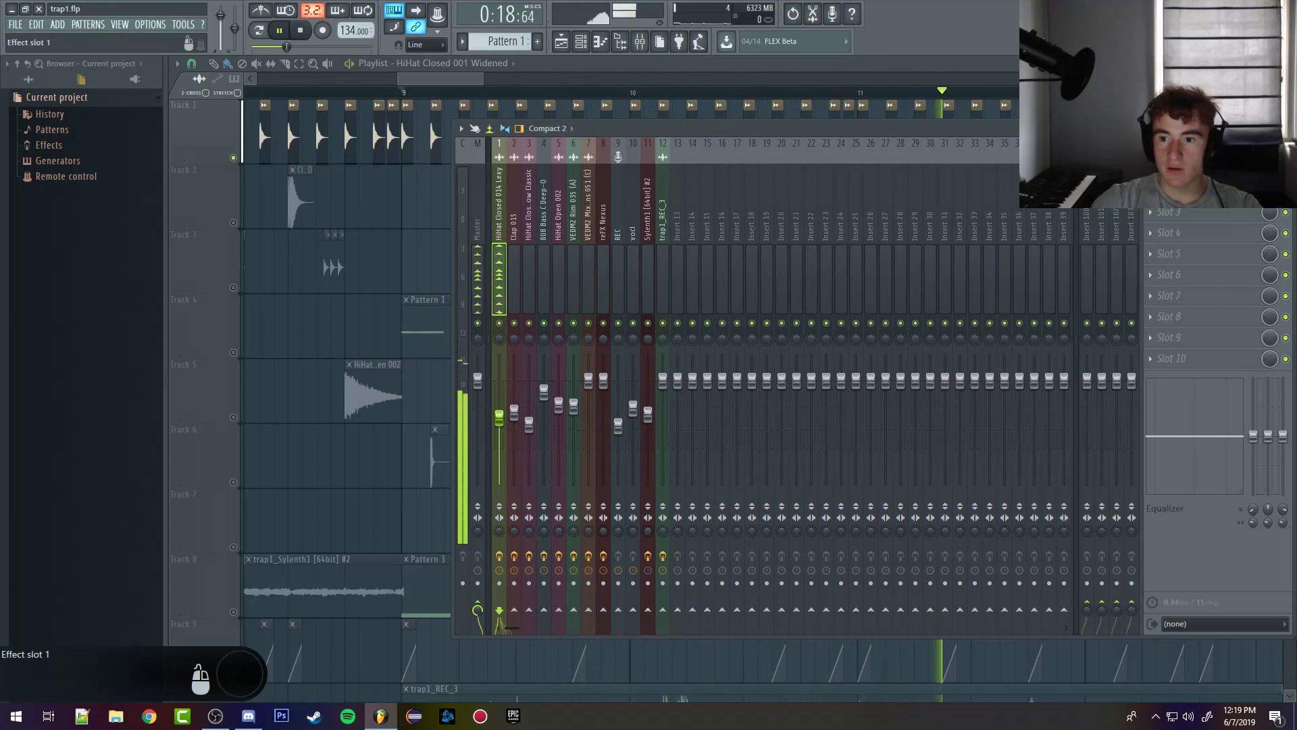
Step: Open the closed hi-hat's Parametric EQ 2 and use band 1 to roll off the lows below about 1300 Hz
left_click(1189, 169)
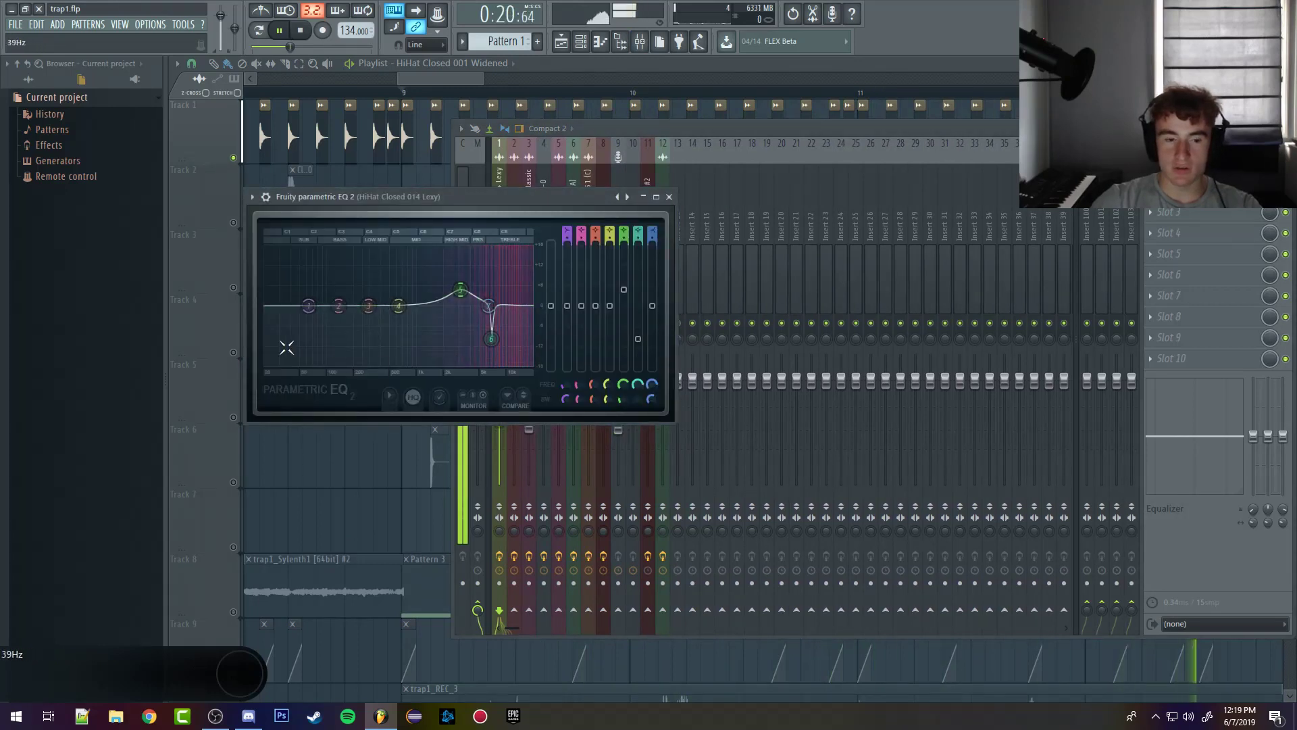
left_click_drag(309, 306, 428, 363)
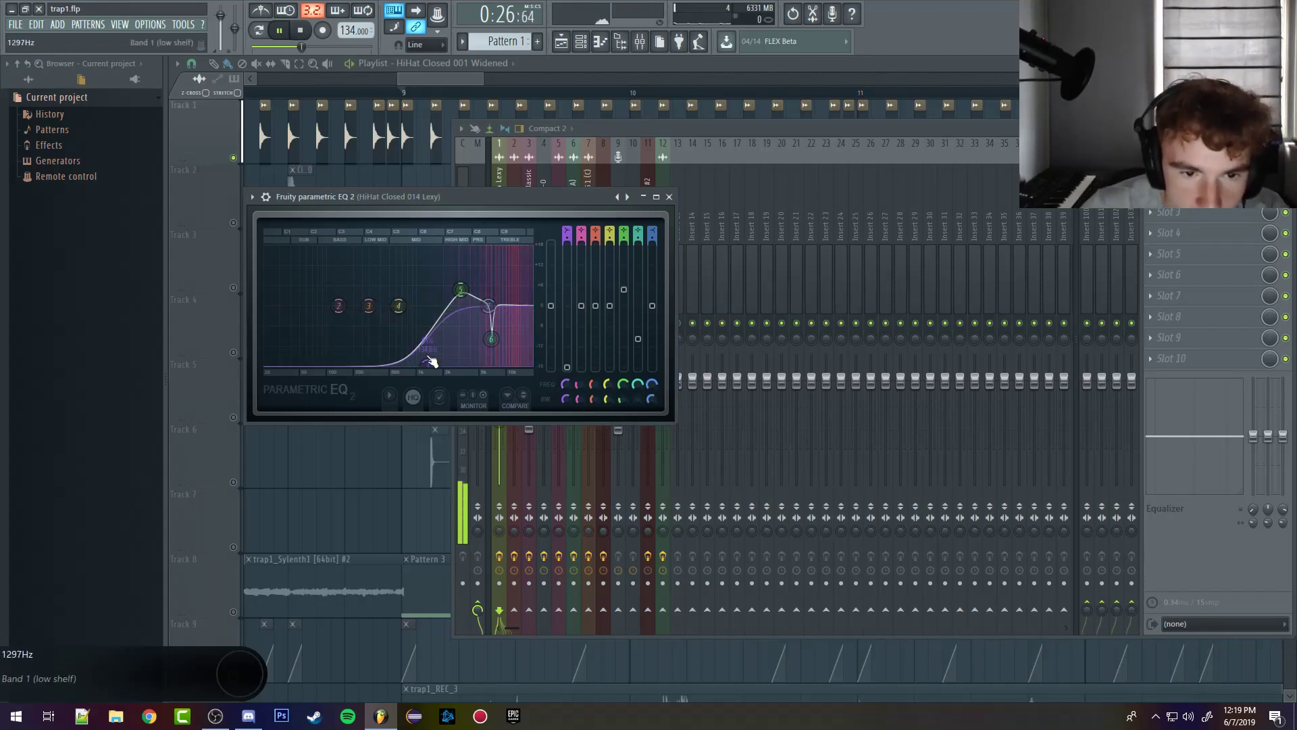
mouse_move(428, 363)
left_mouse_down()
mouse_move(403, 341)
mouse_move(428, 277)
mouse_move(408, 362)
mouse_move(426, 362)
left_mouse_up()
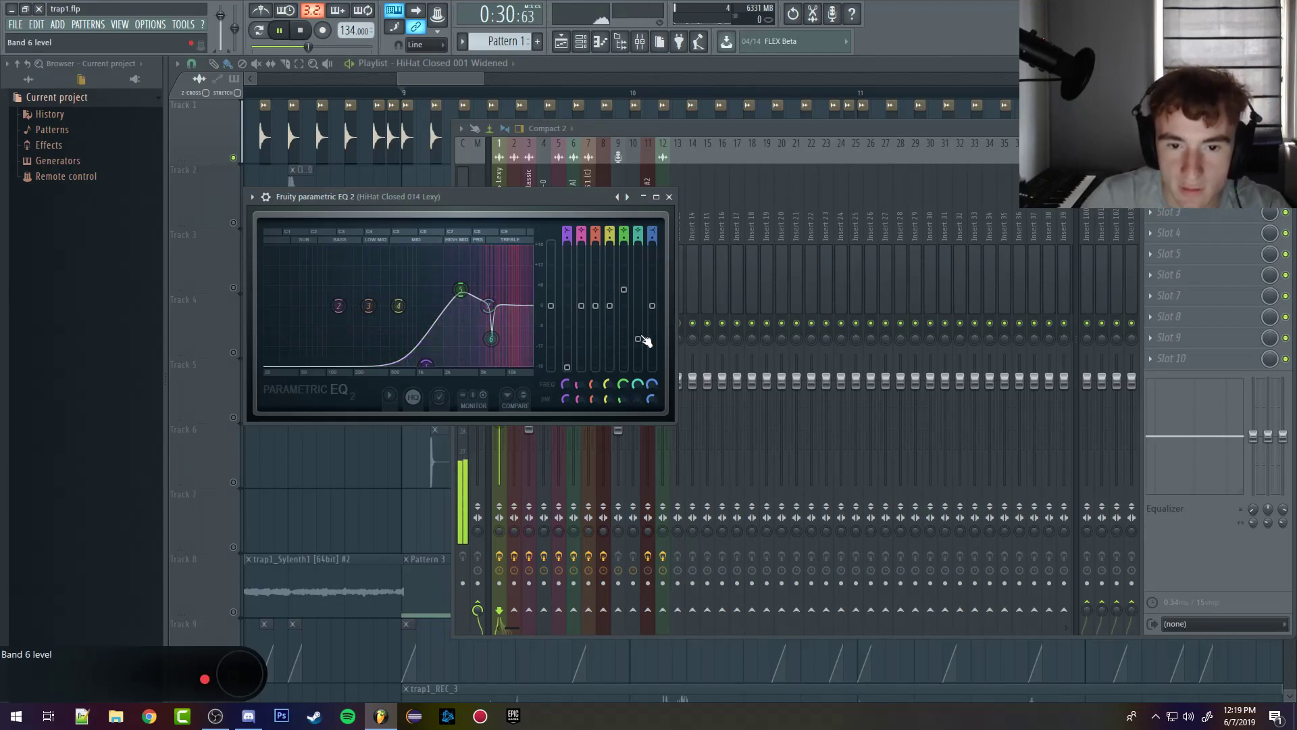
Step: Audition the closed hi-hat's EQ band 6 at full boost around 6.5 kHz and pull it back down into a narrow cut
left_click_drag(639, 338, 639, 244)
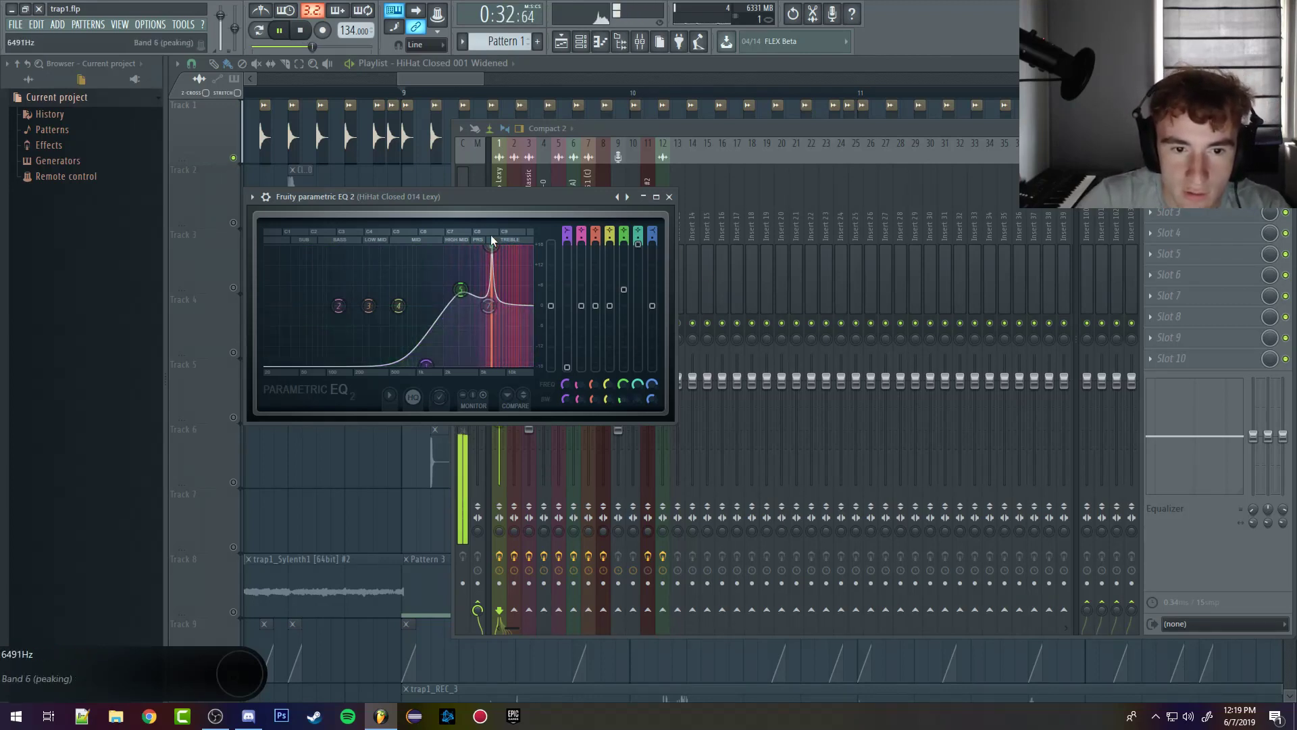
mouse_move(491, 243)
left_mouse_down()
mouse_move(457, 244)
mouse_move(515, 244)
mouse_move(495, 246)
left_mouse_up()
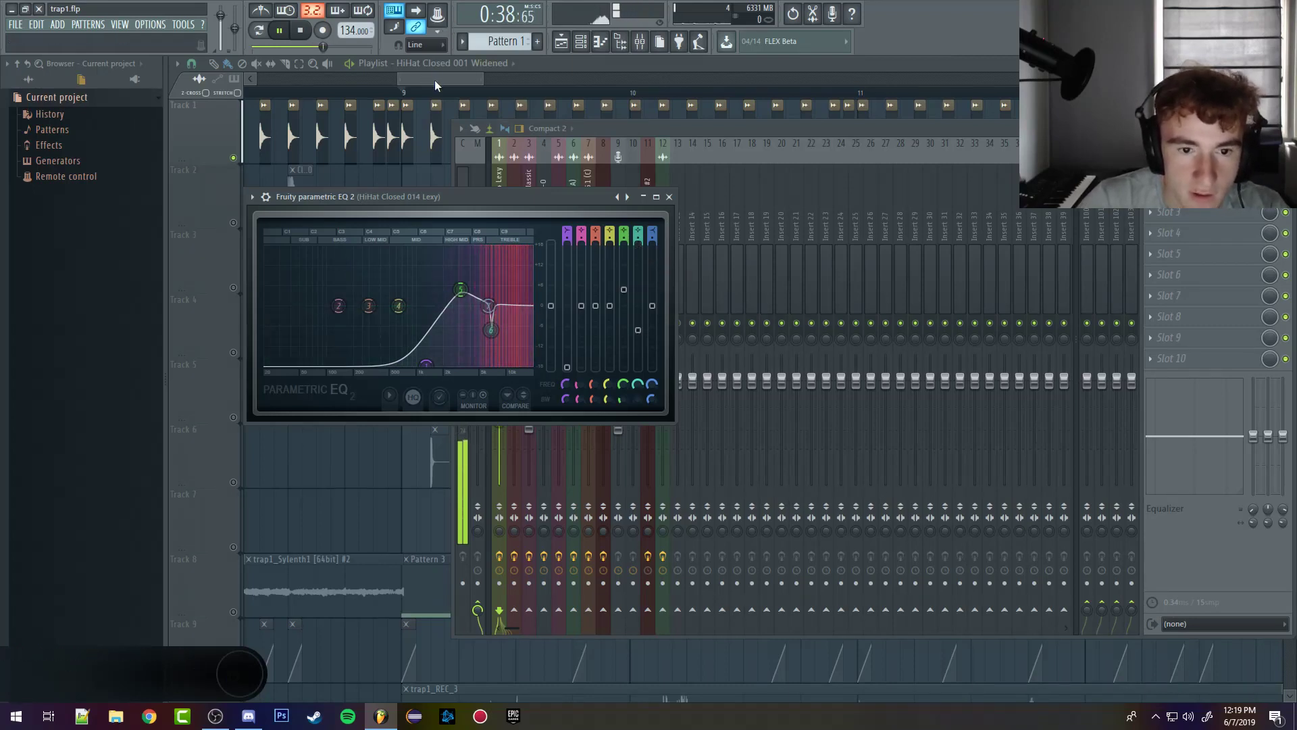
key("F5")
Step: Solo Track 2 in the playlist and play back the clap on its own
scroll(455, 223, "down", 8)
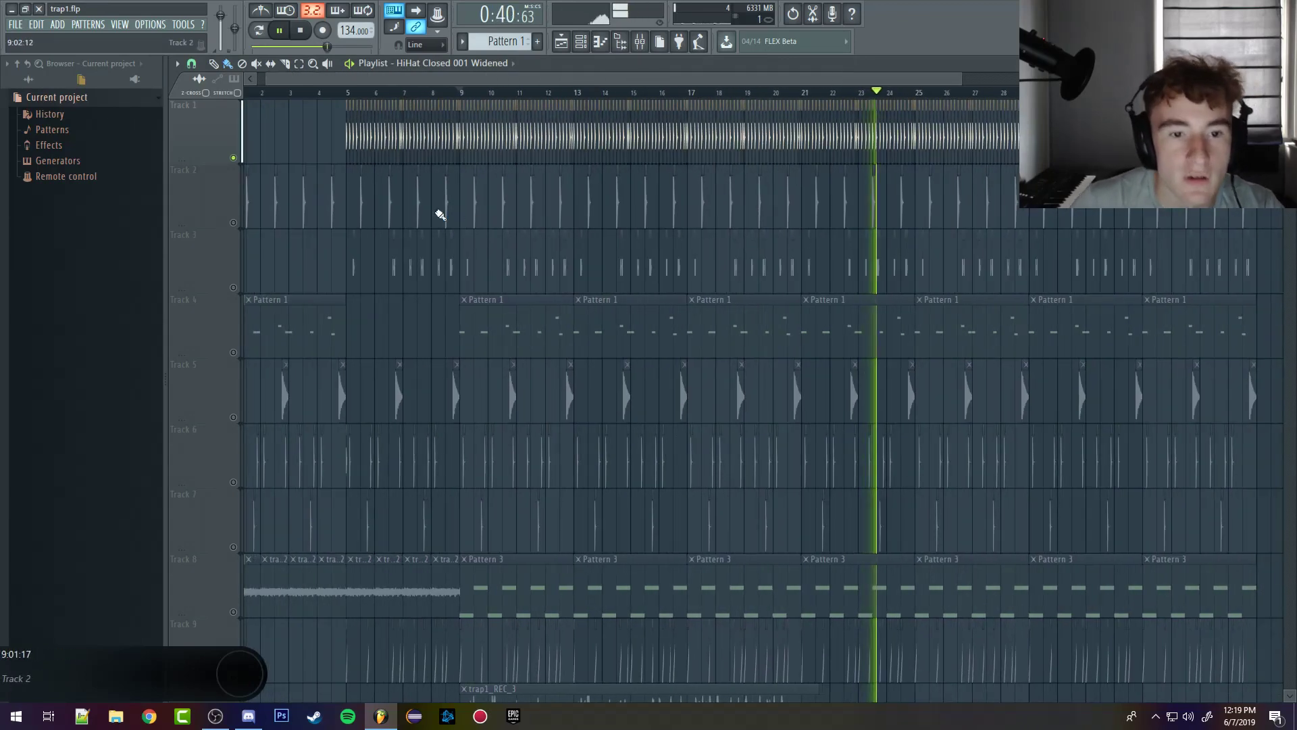
key("space")
left_click(234, 223)
scroll(509, 179, "up", 6)
key("space")
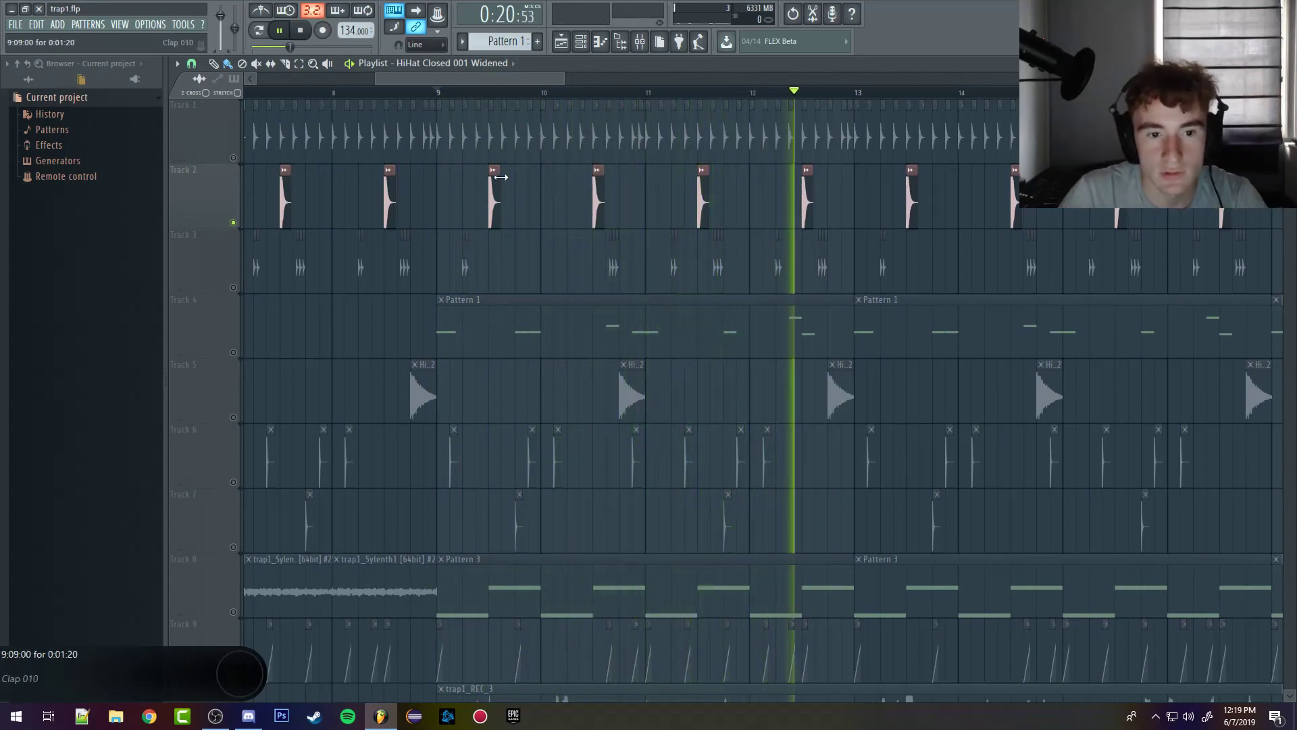
scroll(747, 165, "down", 3, "ctrl")
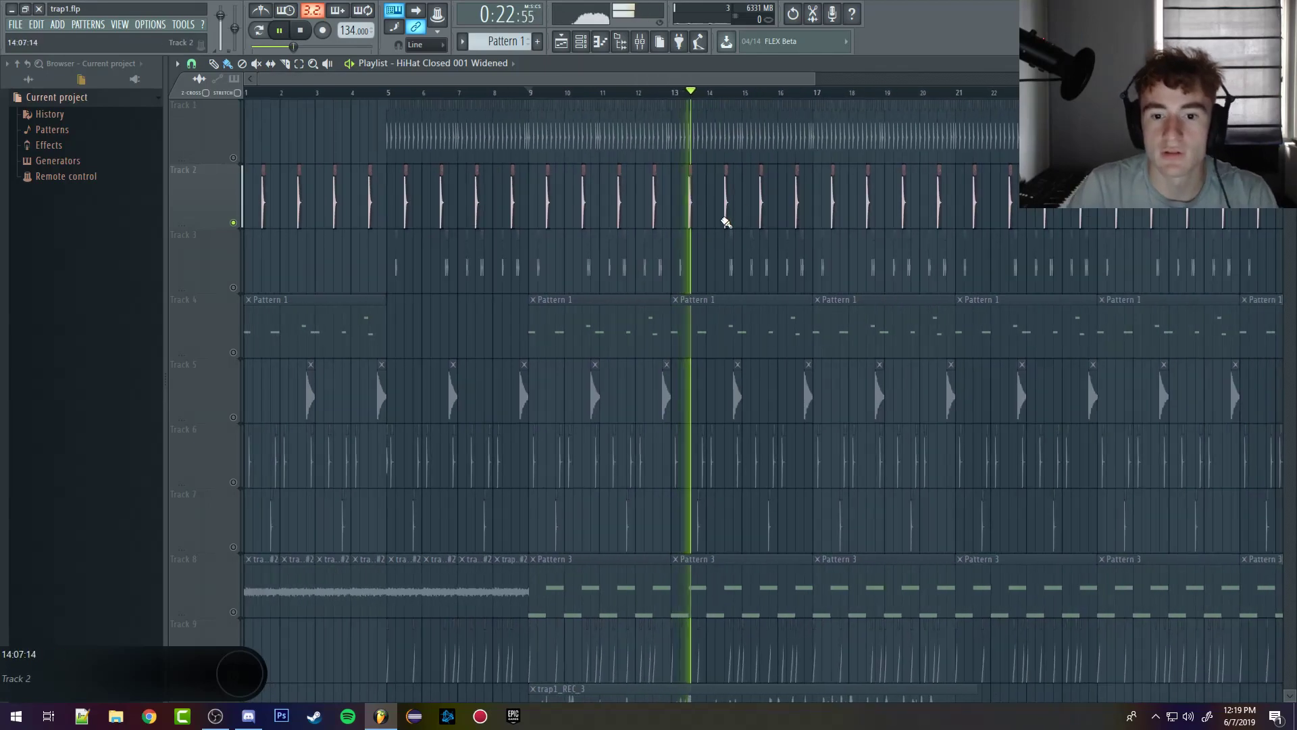
scroll(318, 405, "down", 2, "ctrl")
key("space")
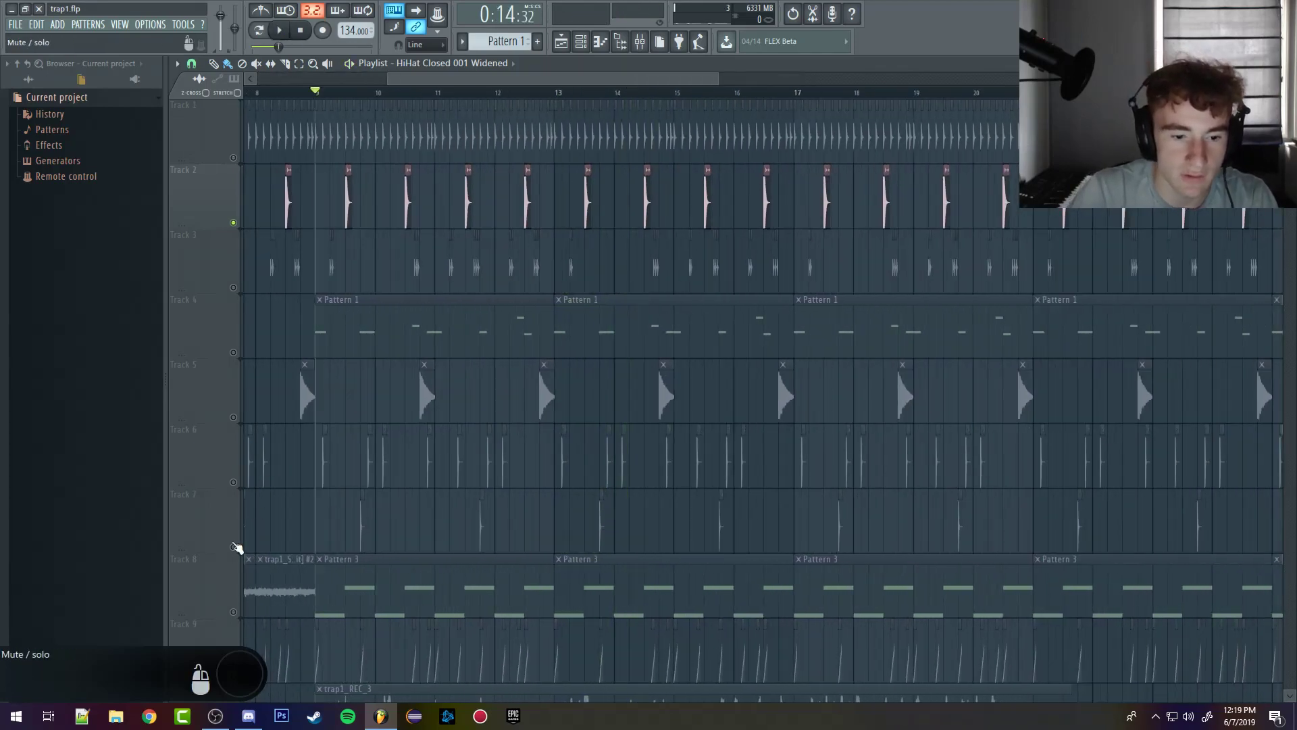
Step: Solo Track 3 in the playlist to isolate the percussion clips
left_click(237, 547)
left_click(233, 223)
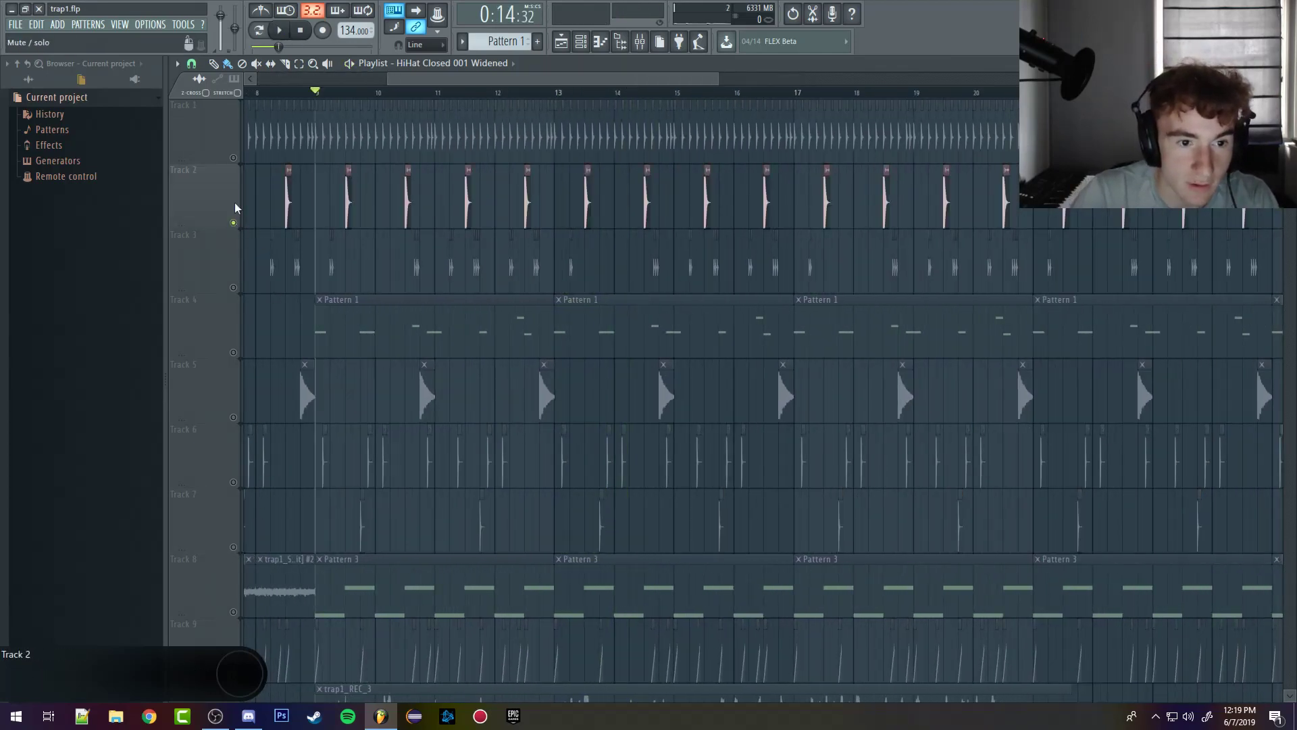
right_click(233, 287)
scroll(347, 336, "up", 6, "ctrl")
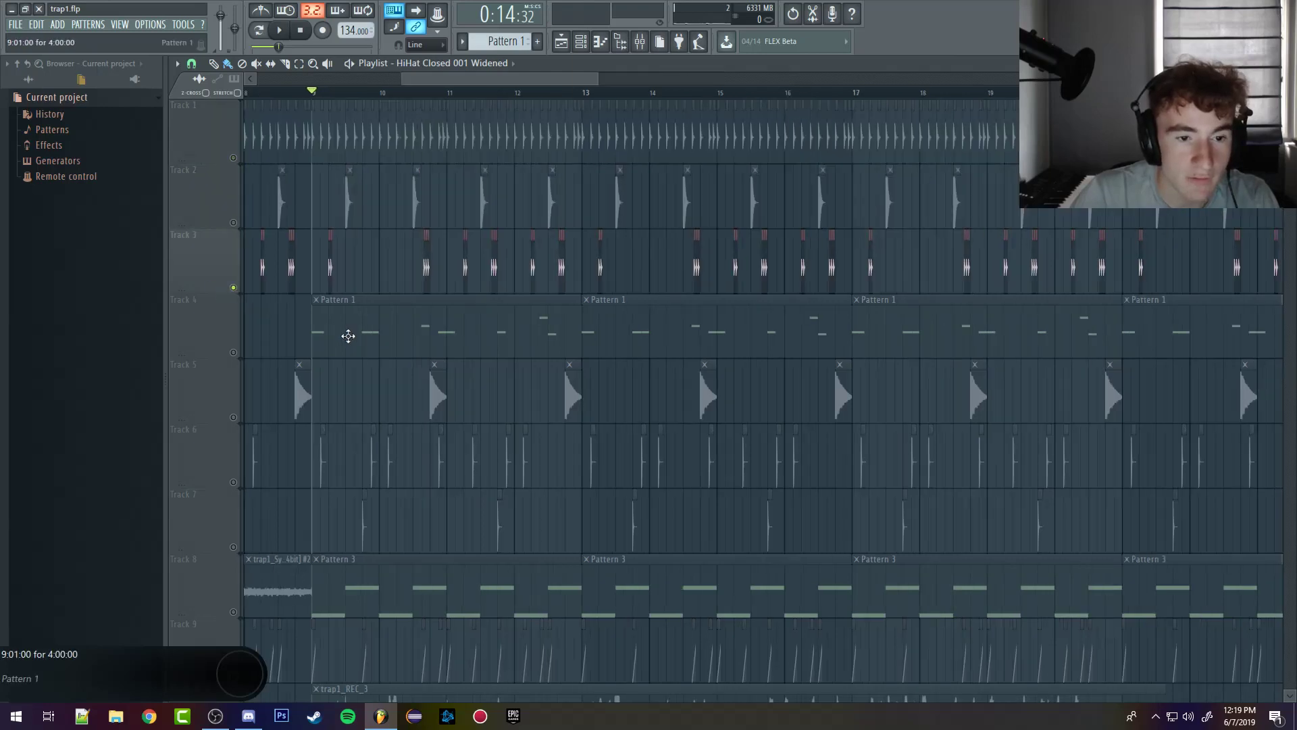
scroll(316, 250, "down", 3, "ctrl")
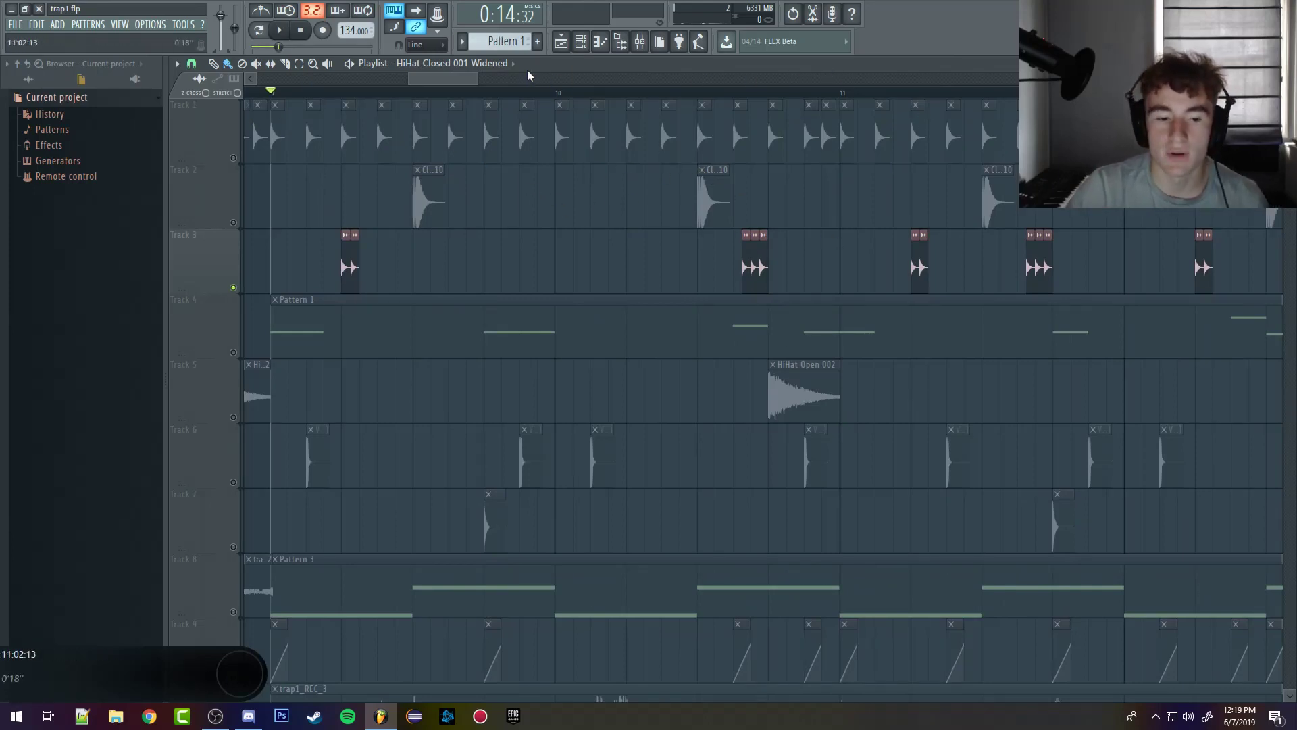
Step: Check the KU Perc 14 channel settings and play back the soloed percussion track from bar 9
double_click(348, 262)
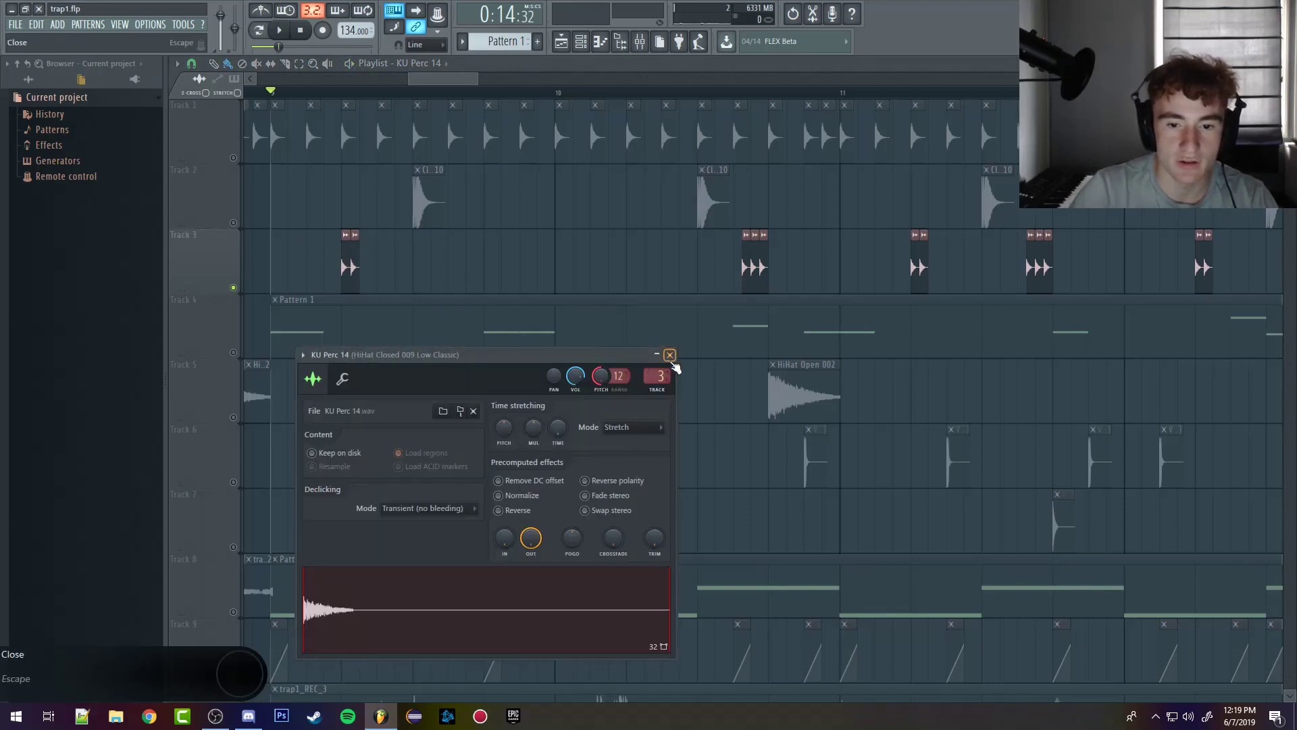
left_click(669, 355)
key("space")
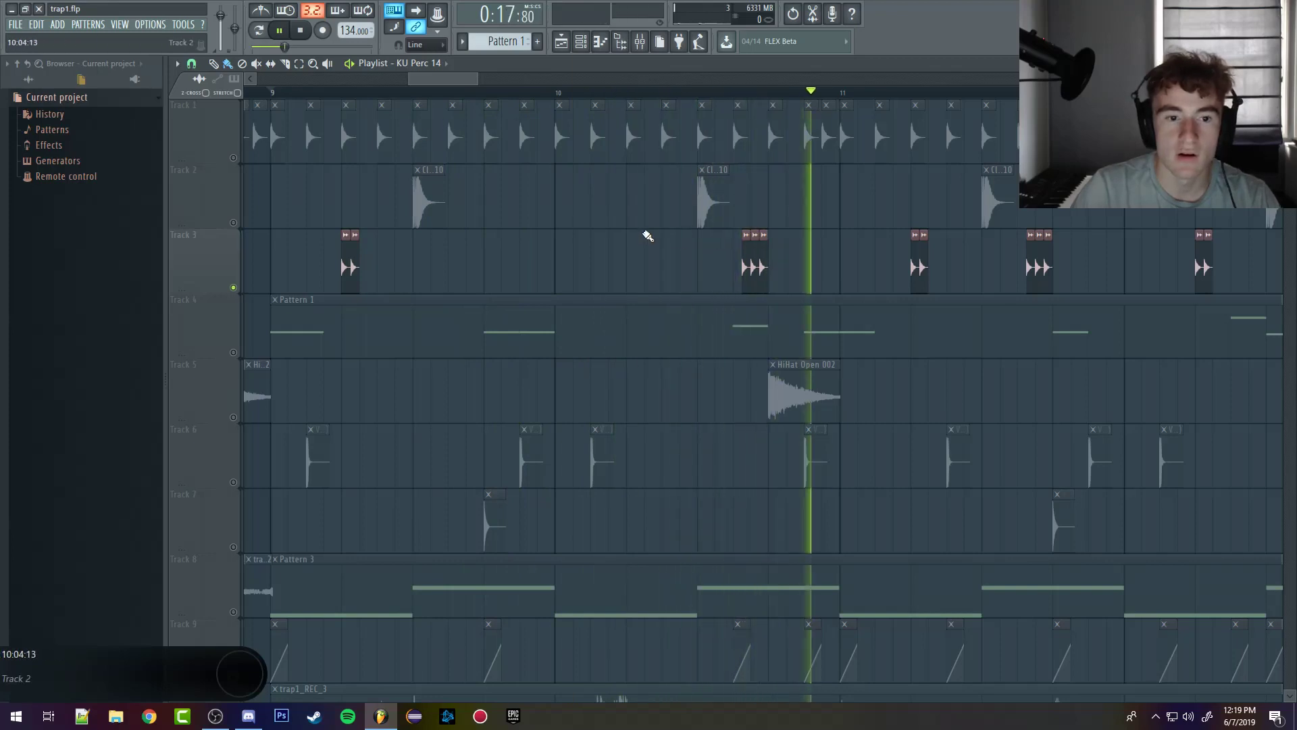
key("space")
scroll(624, 330, "down", 3)
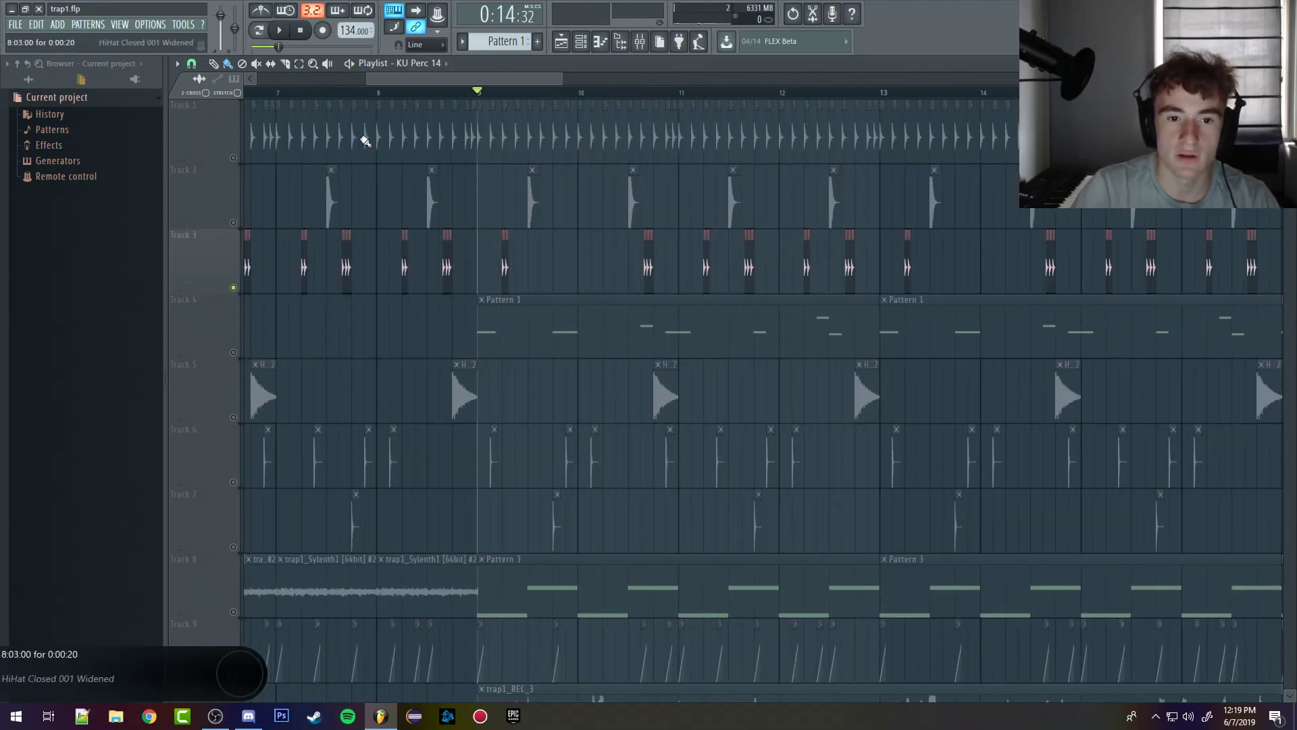
Step: Unmute Track 1 and check the piano roll and the KU Perc 14 channel settings
left_click(234, 159)
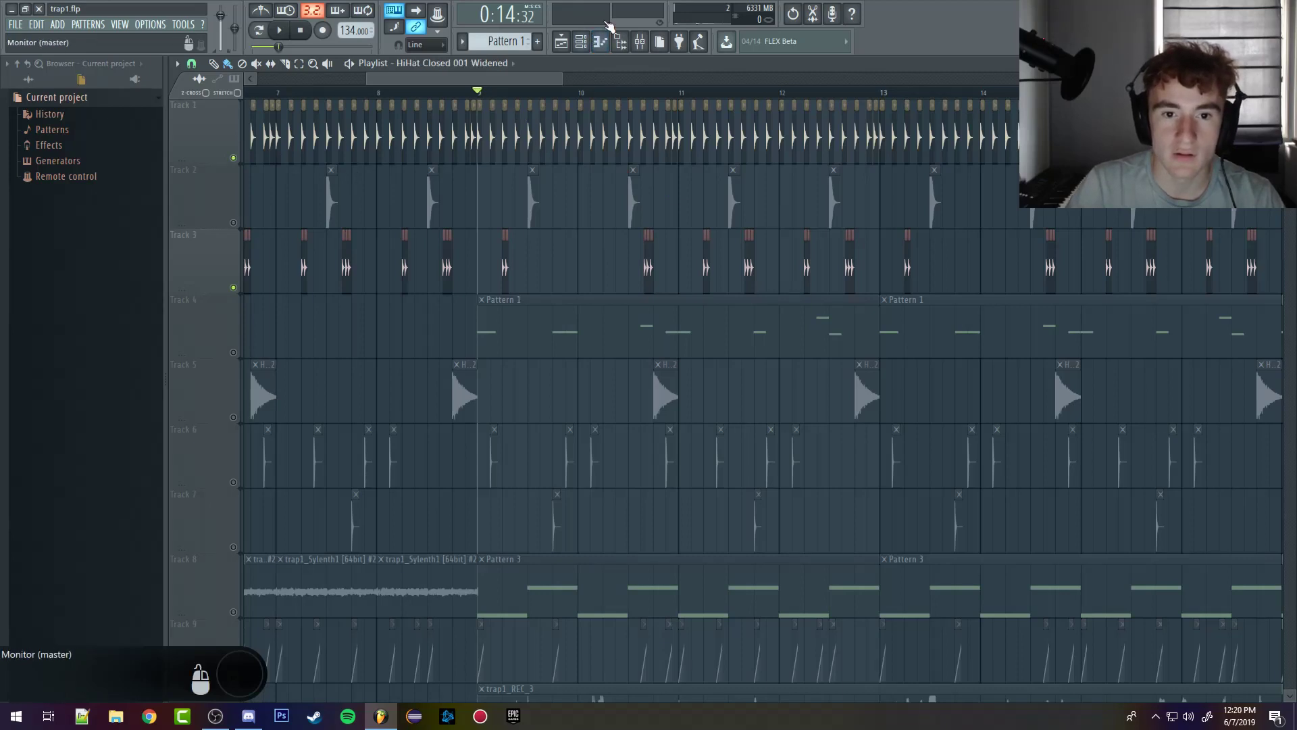
left_click(600, 42)
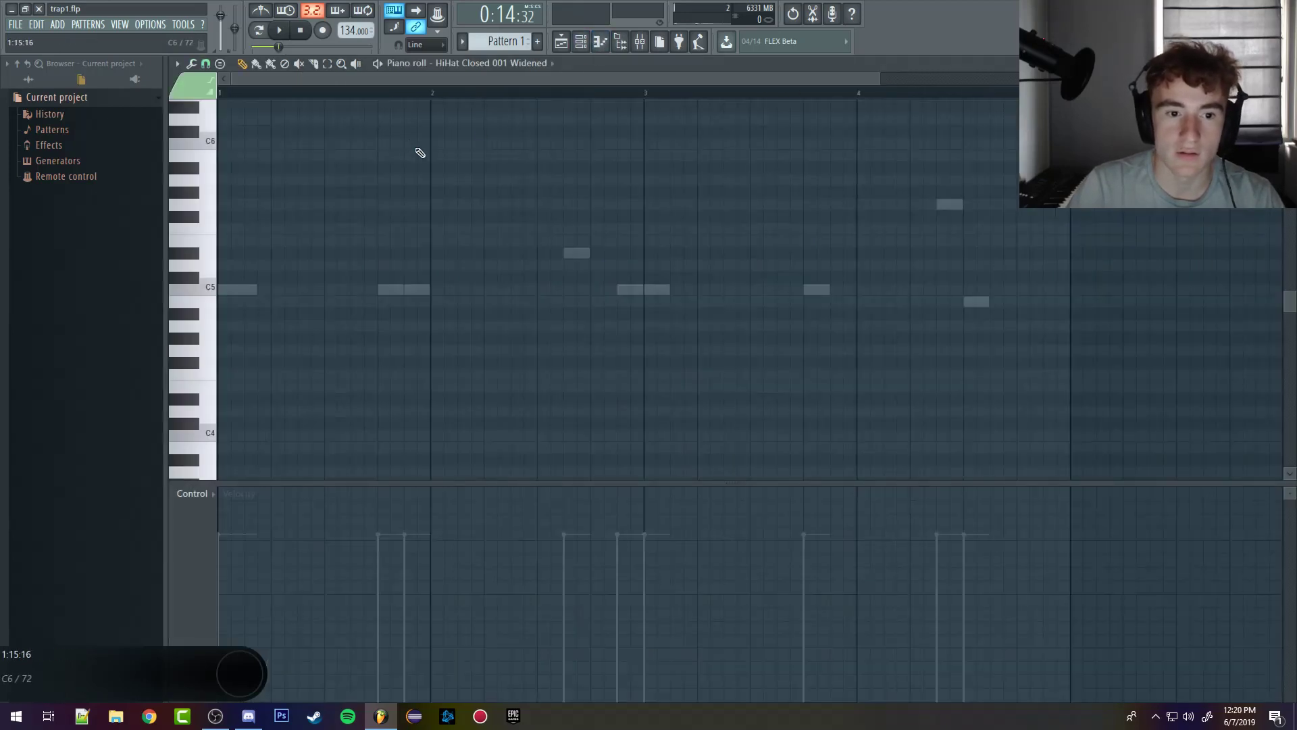
left_click(600, 47)
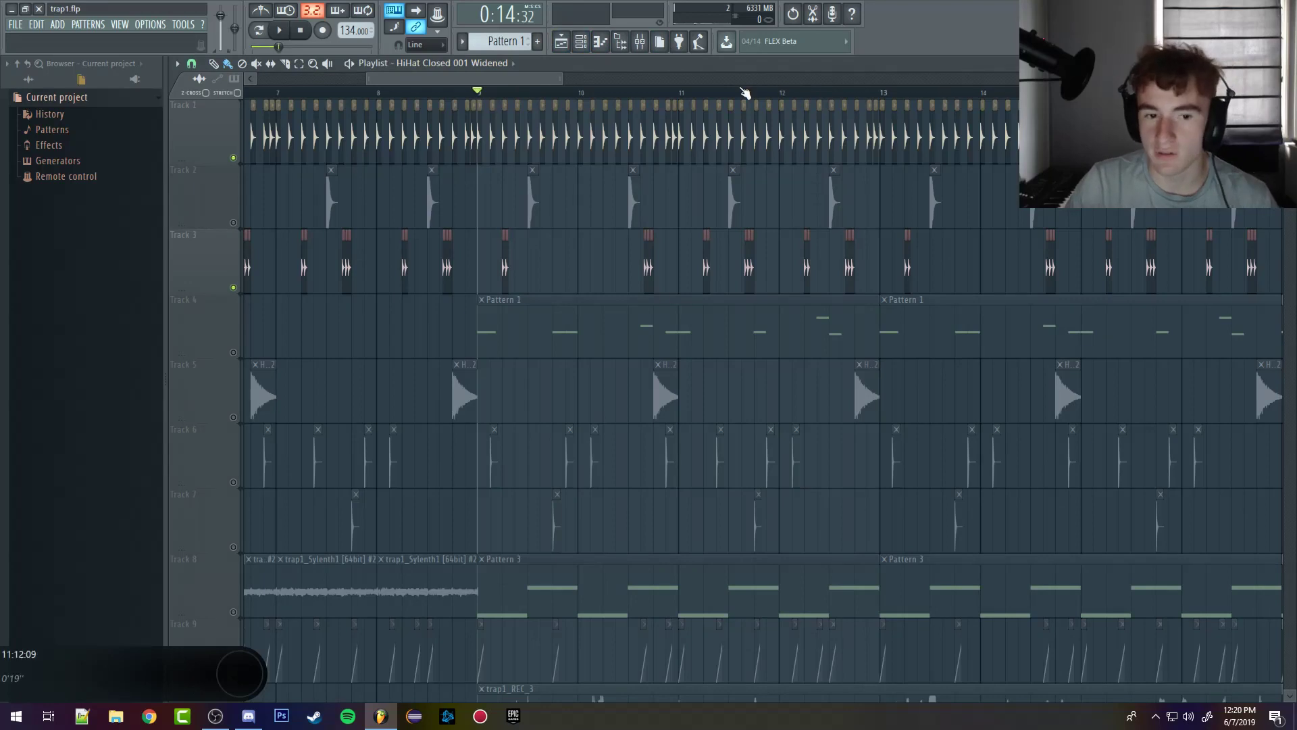
double_click(505, 263)
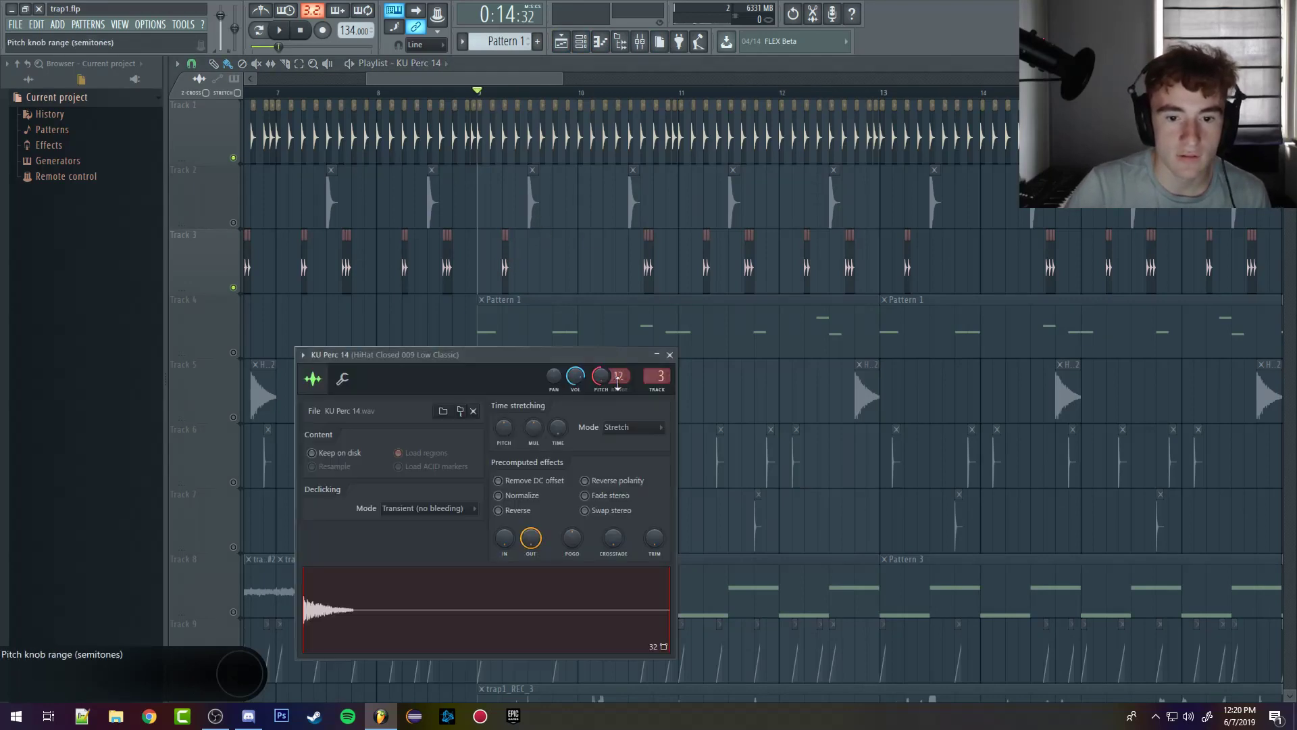
left_click(670, 355)
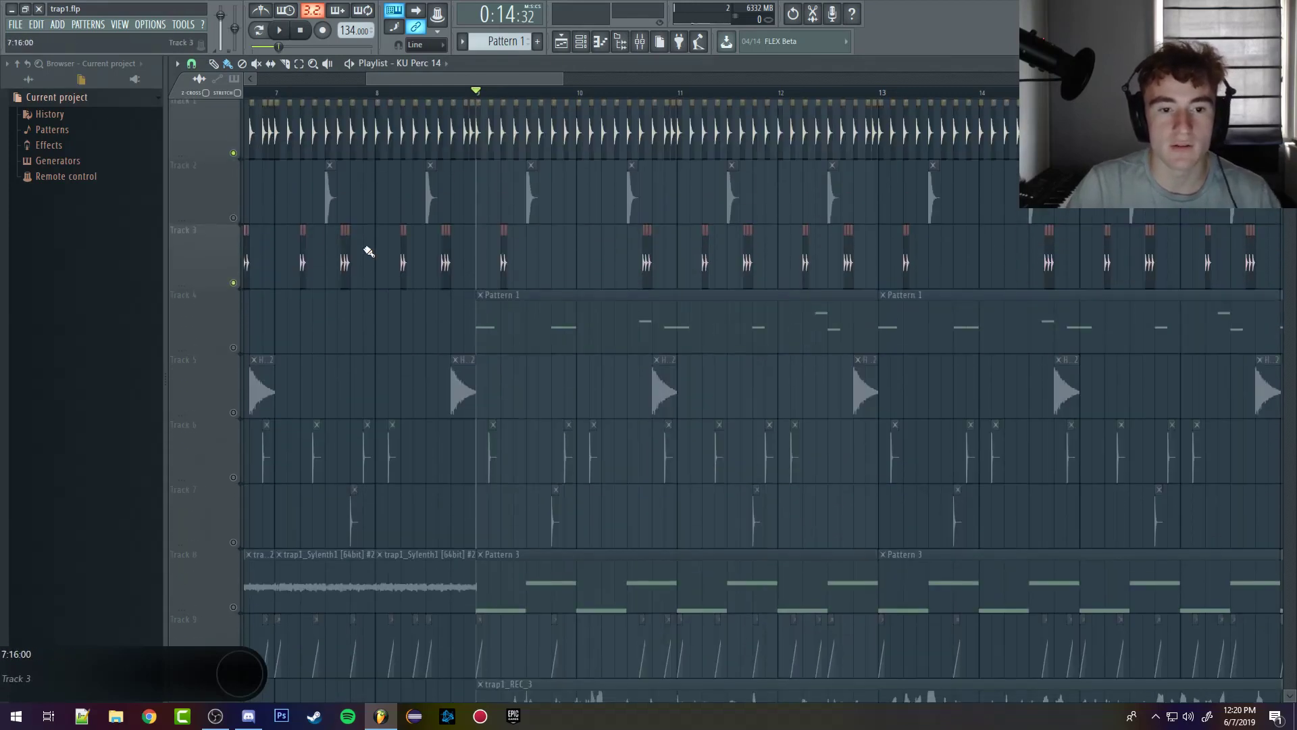
Step: Unmute Track 2 and play the hi-hat, clap and percussion tracks together from bar 9
left_click(237, 225)
key("space")
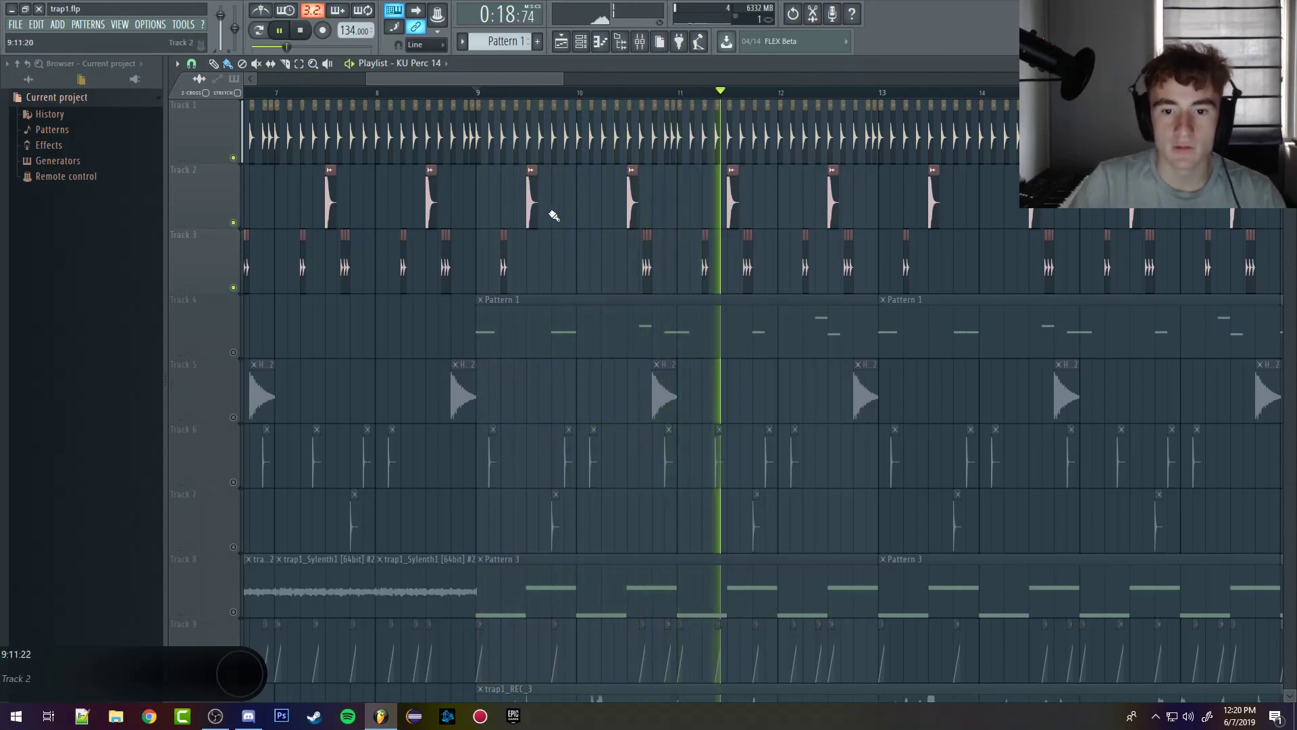
key("space")
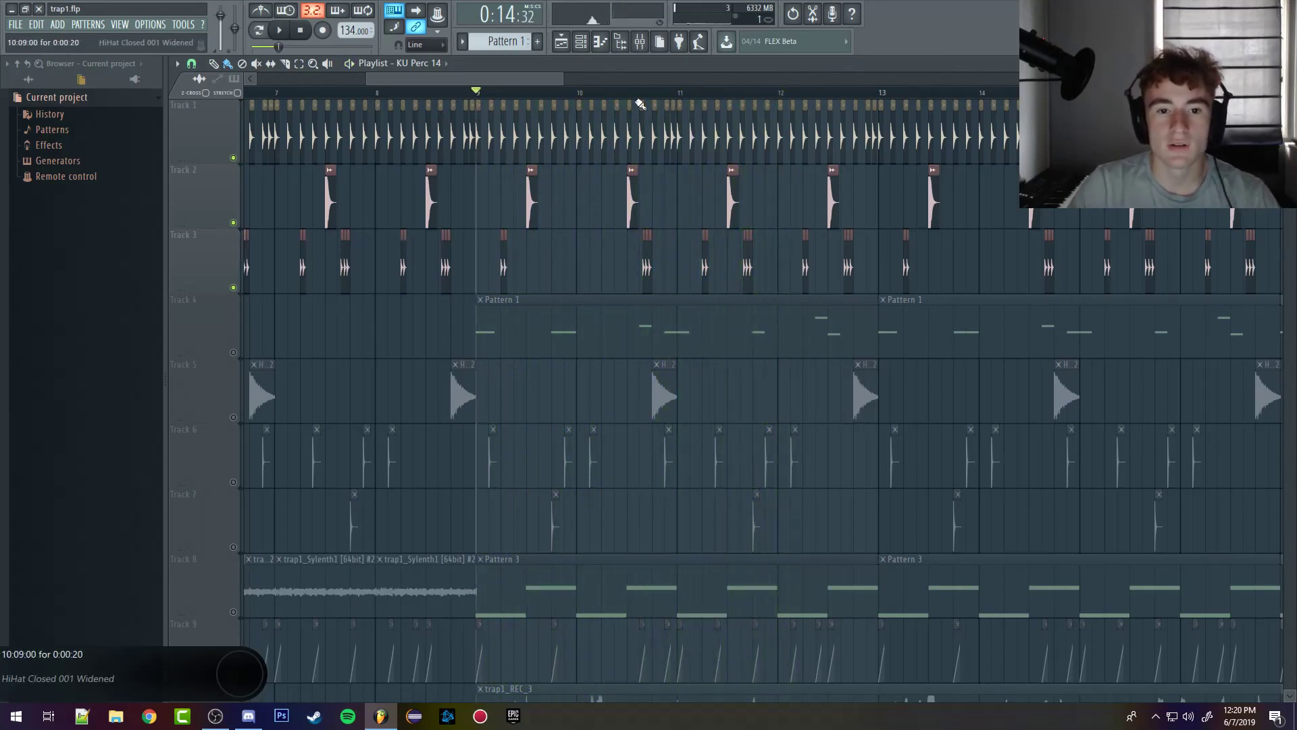
Step: Examine the Parametric EQ 2 curve on the HiHat Closed 009 Low Classic mixer track, particularly the band 6 cut
left_click(644, 50)
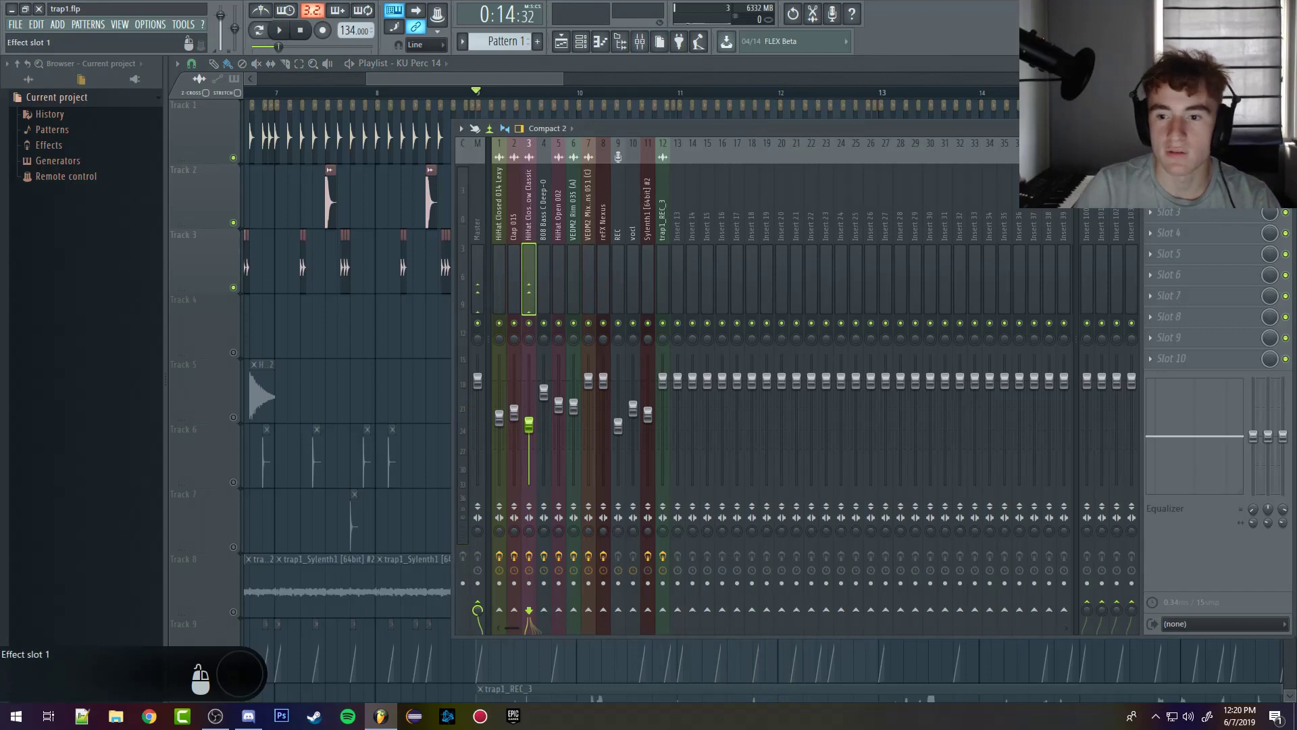
left_click_drag(436, 270, 425, 265)
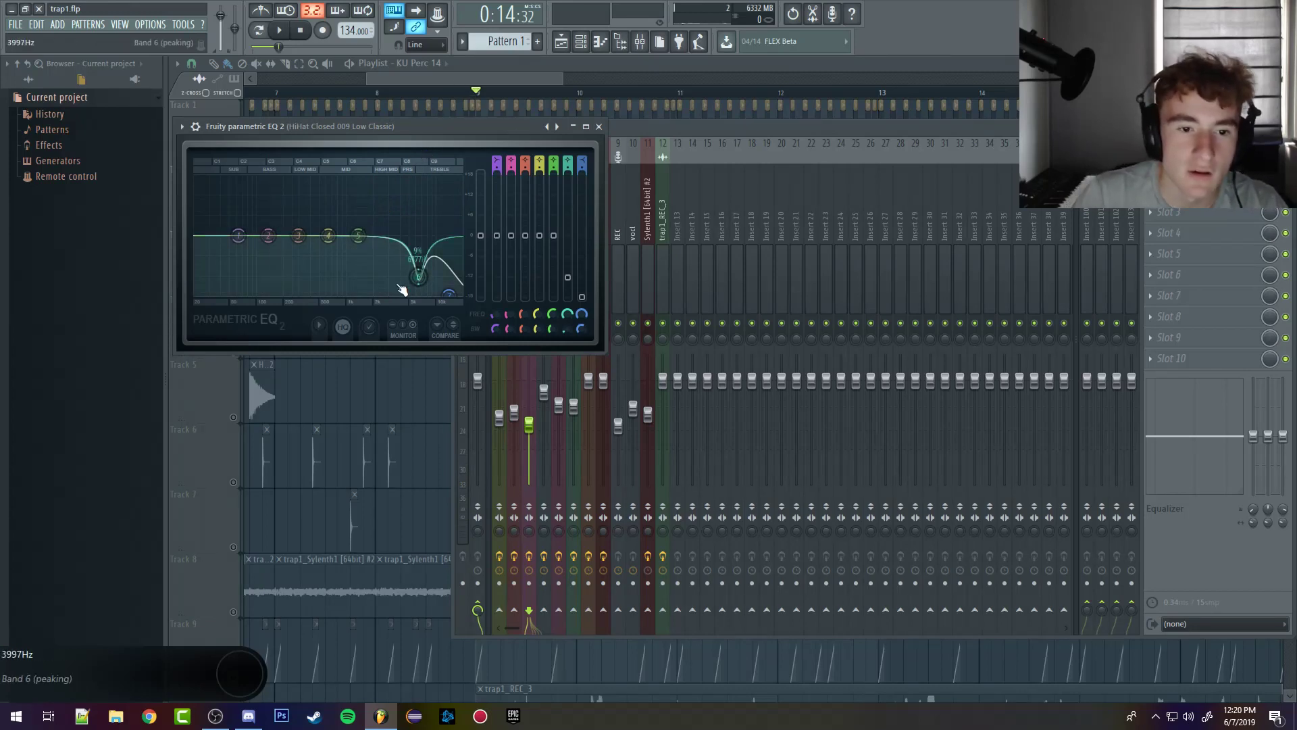
left_click(435, 77)
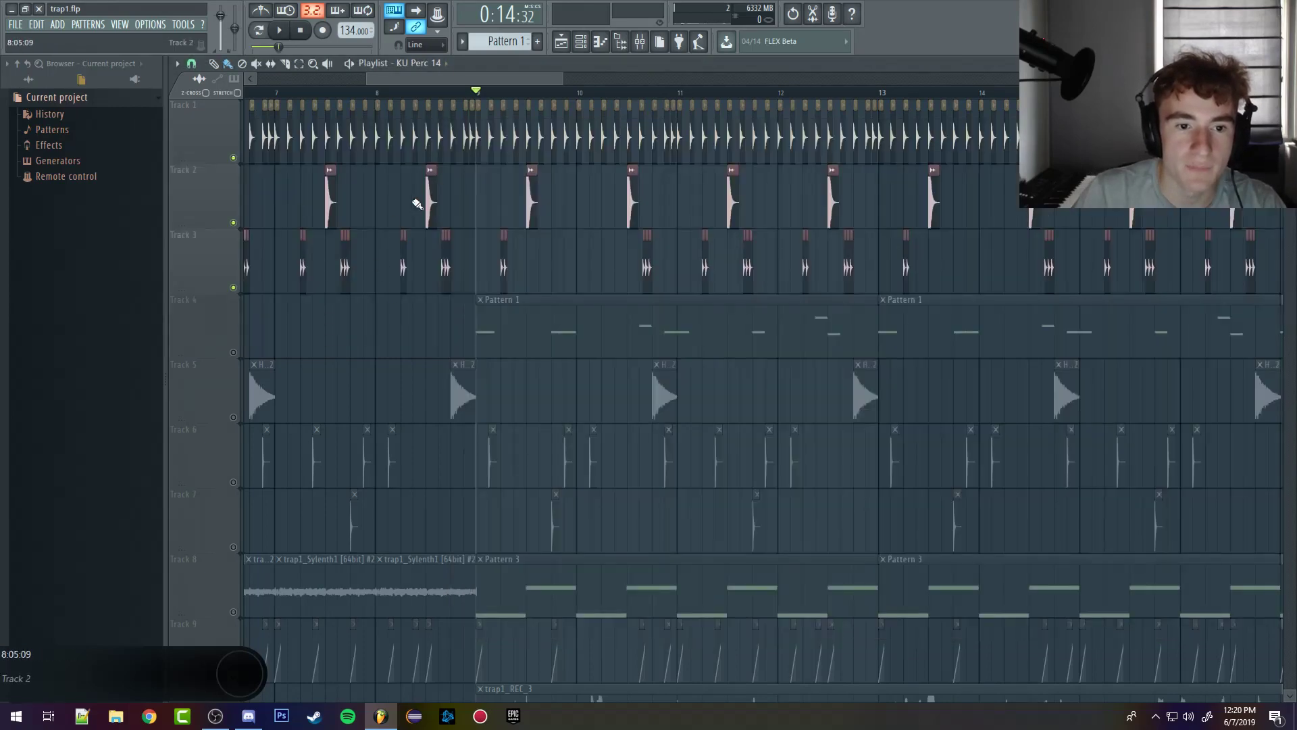
Step: Examine the Parametric EQ 2 curve on the Clap 015 mixer track, particularly its band 1 low-end roll-off
left_click(640, 41)
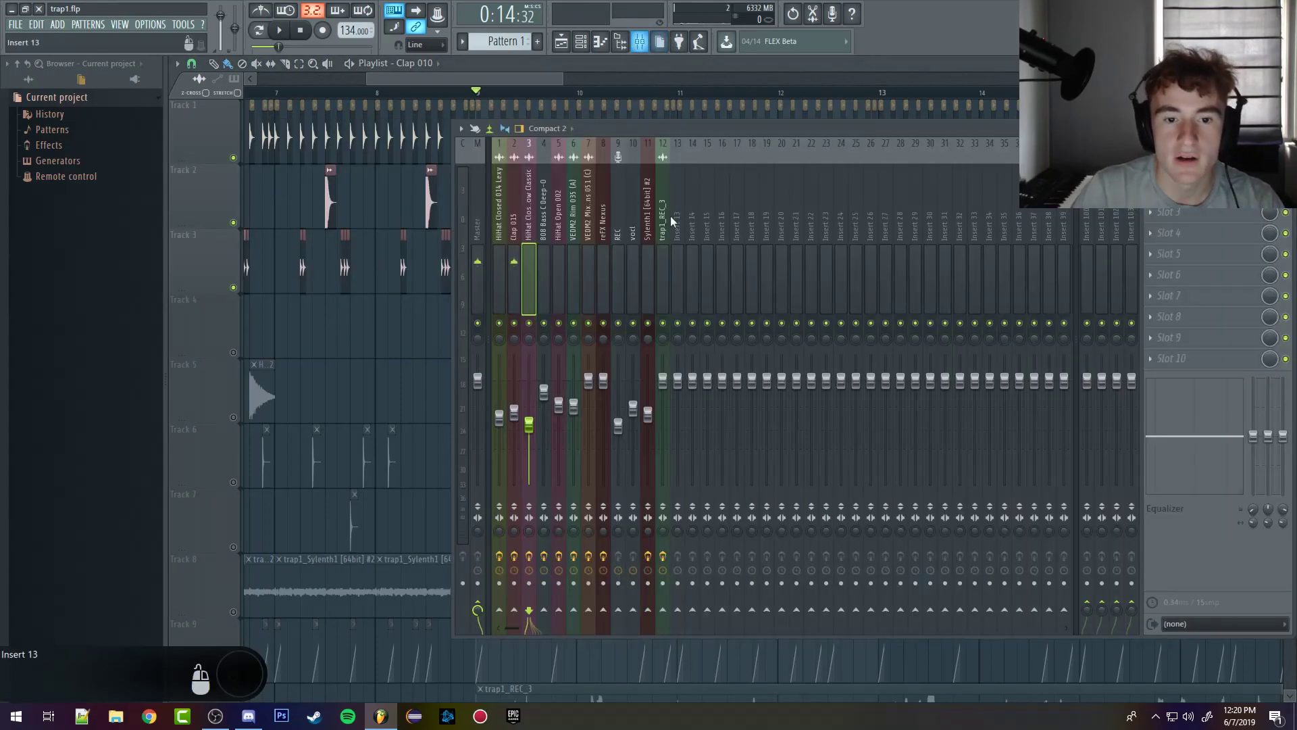
left_click(517, 238)
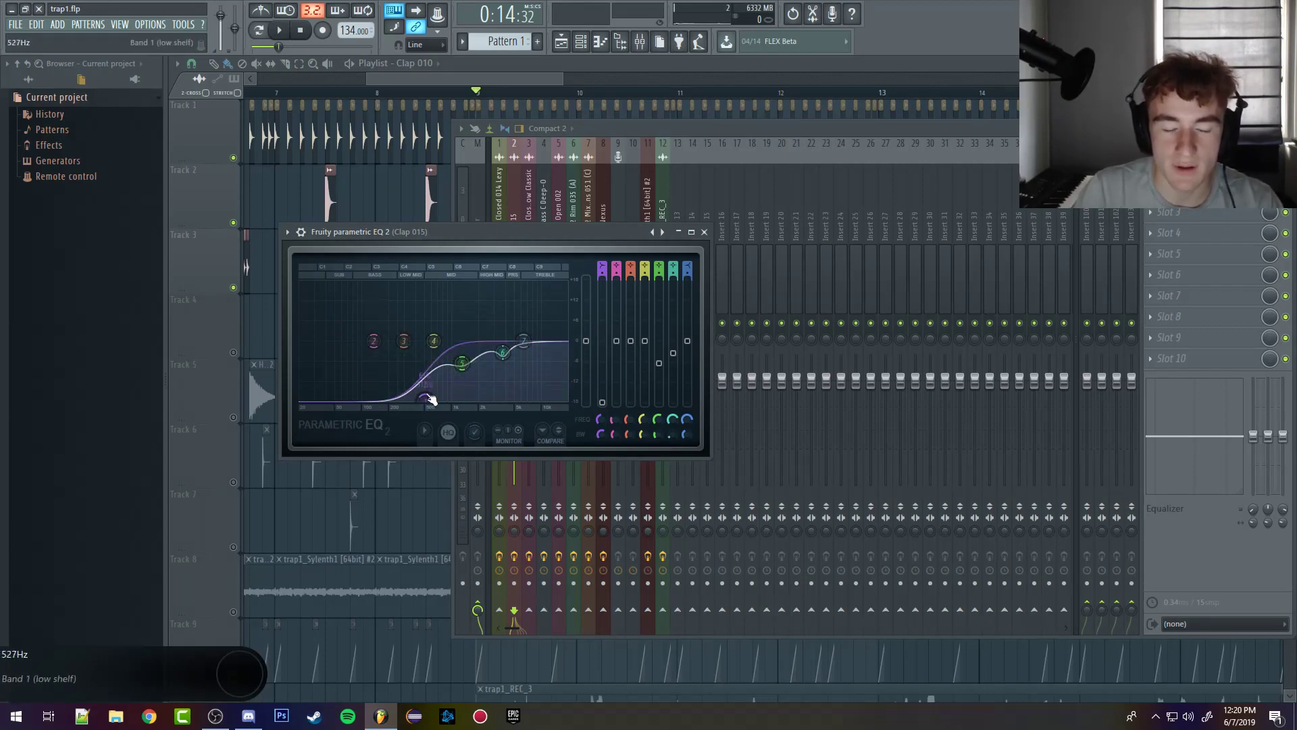
left_click(429, 79)
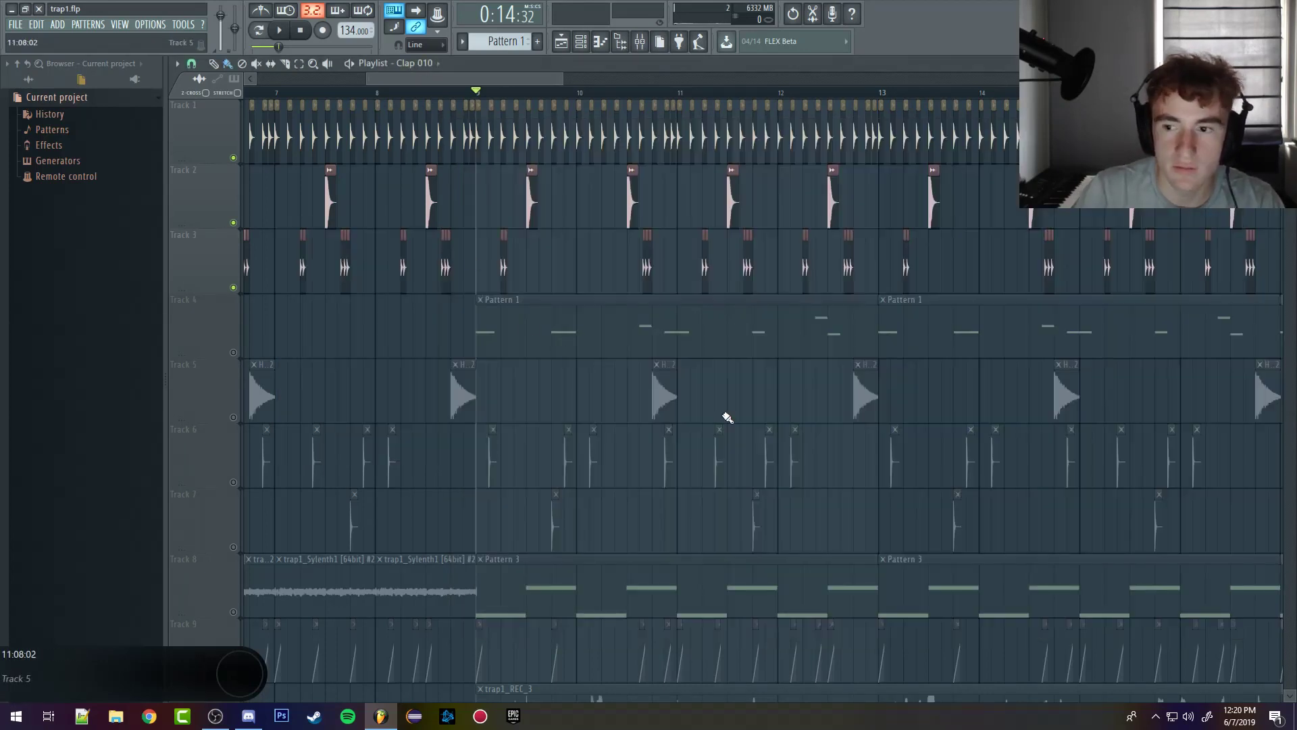
Step: Solo Track 5 in the playlist and play back the open hi-hat on its own
scroll(457, 448, "down", 3)
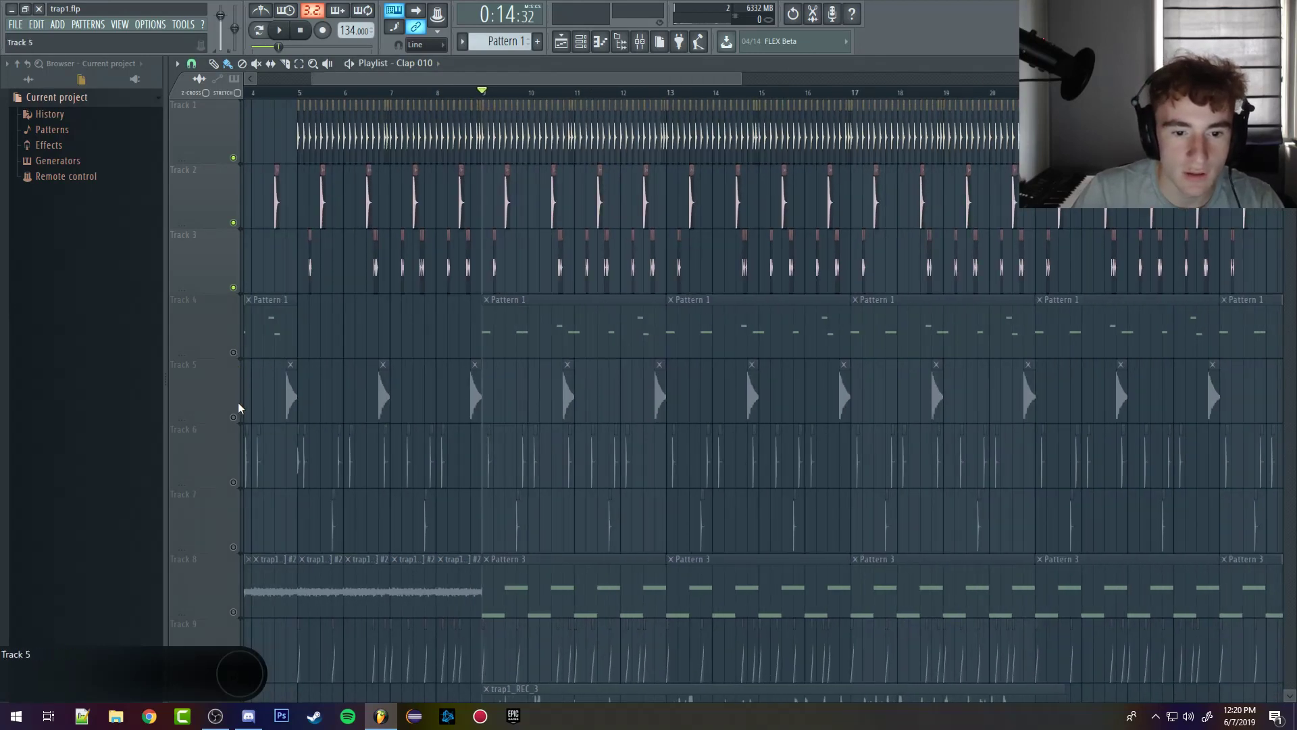
right_click(238, 416)
key("space")
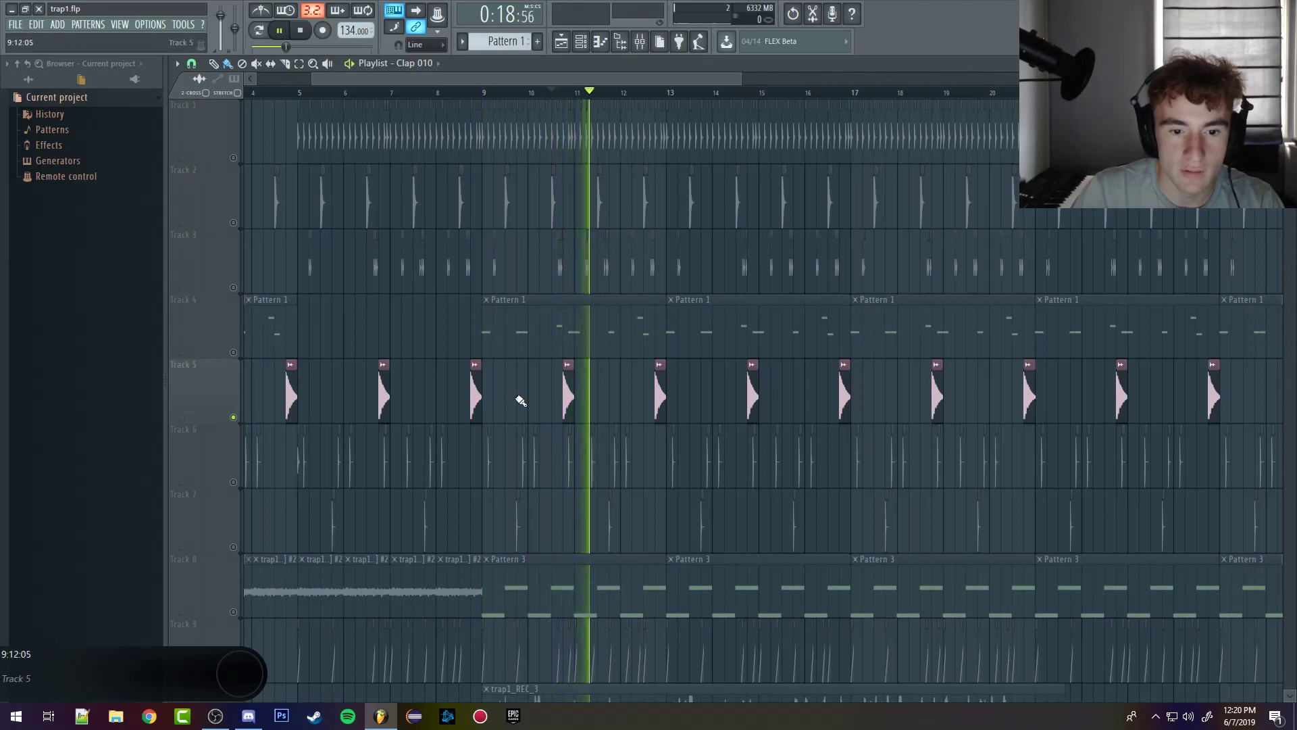
scroll(597, 425, "up", 2)
scroll(591, 422, "down", 3)
scroll(589, 421, "up", 3)
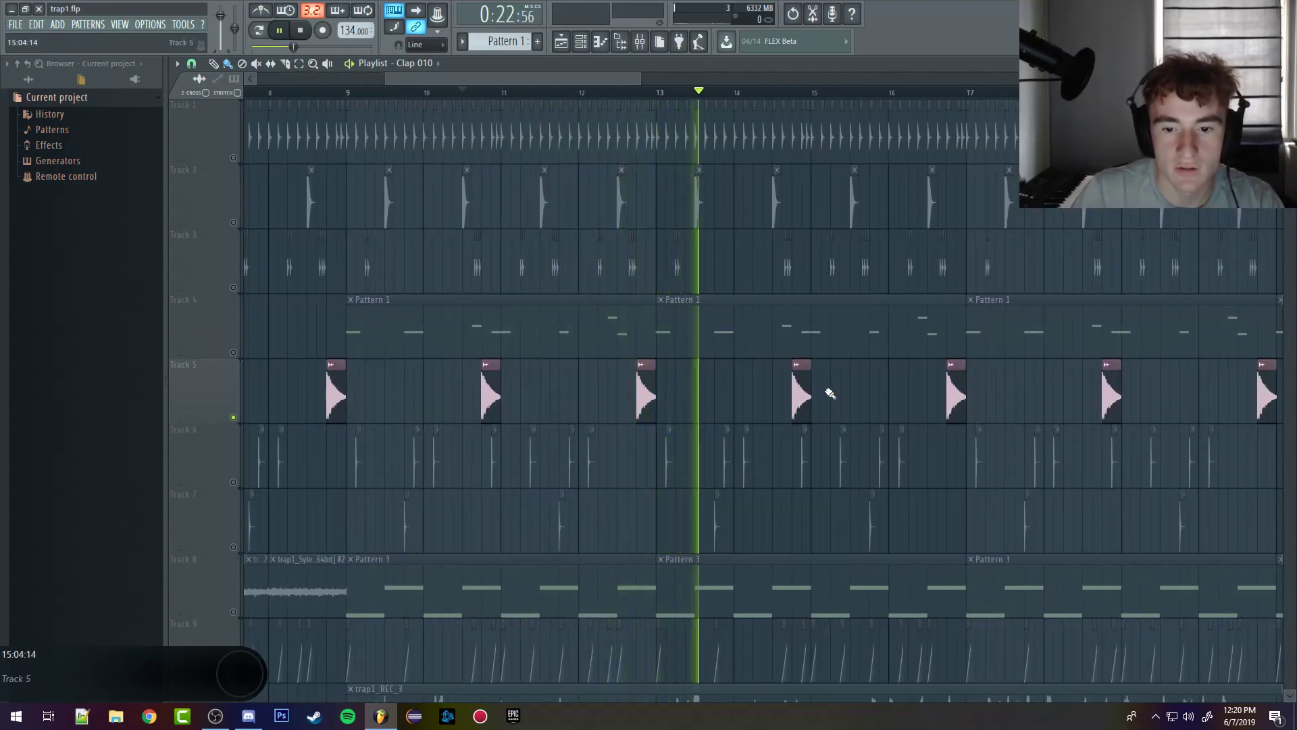
Step: Examine the Parametric EQ 2 curve on the HiHat Open 002 mixer track while the soloed hi-hat plays
left_click(639, 42)
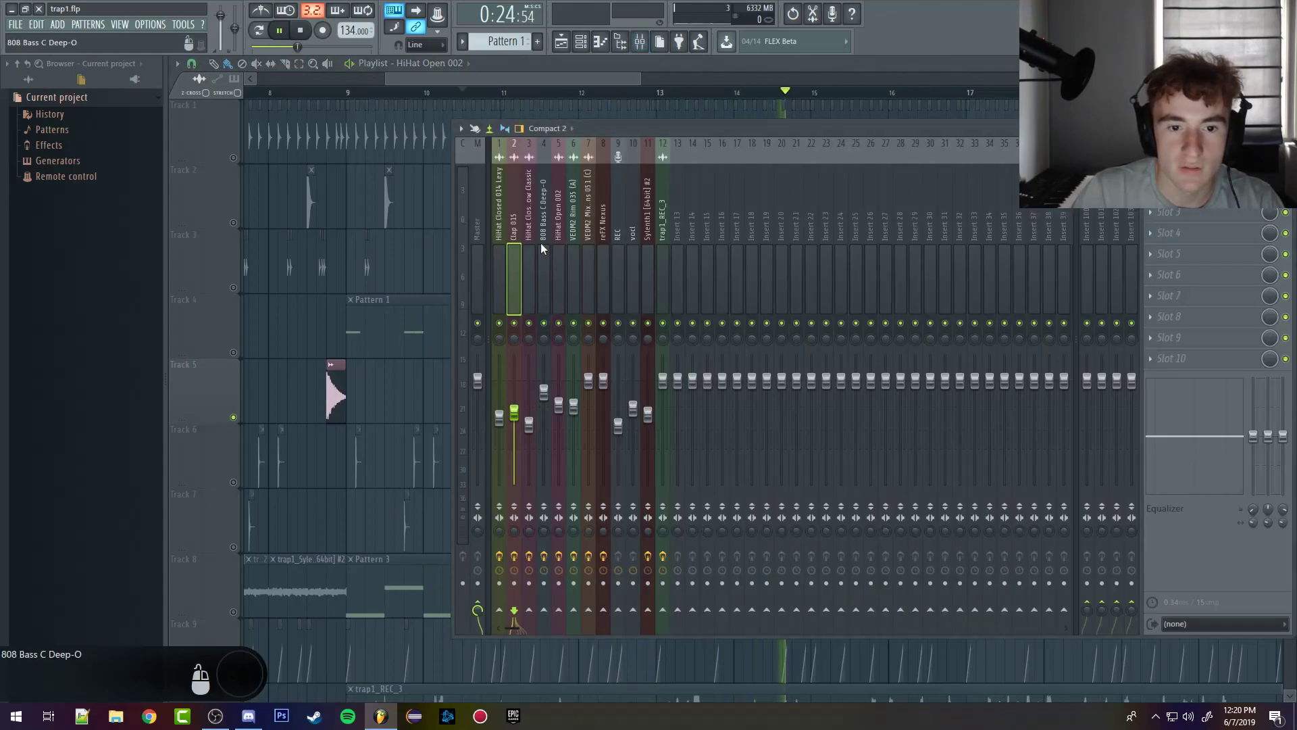
left_click(558, 253)
left_click(1179, 169)
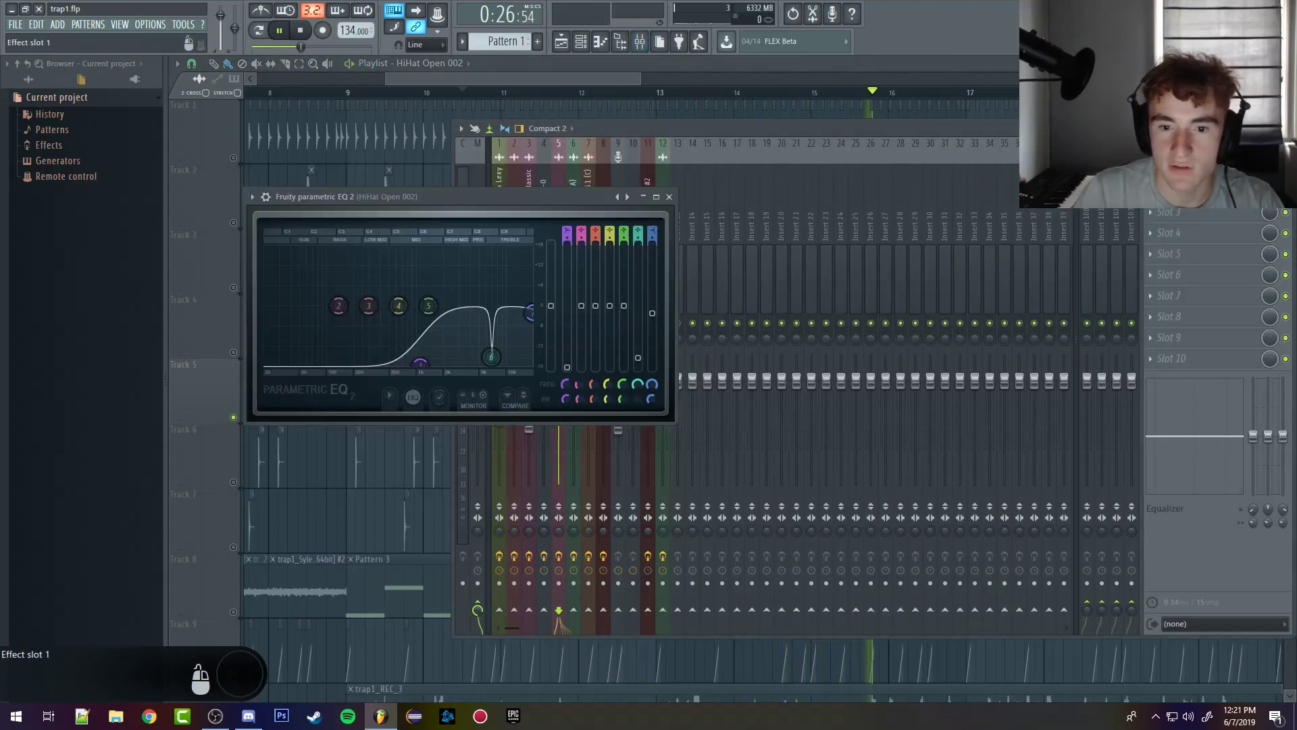
left_click(488, 73)
scroll(606, 393, "down", 3)
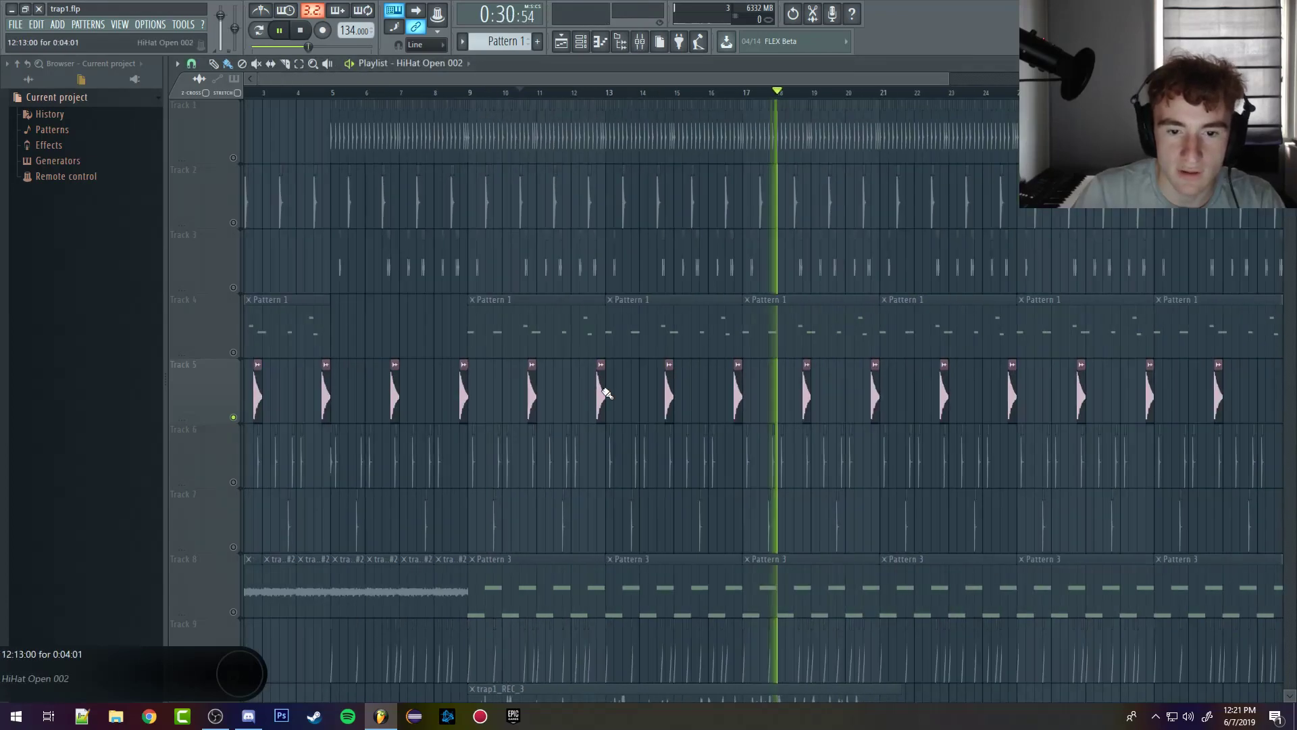
key("F9")
left_click(1179, 170)
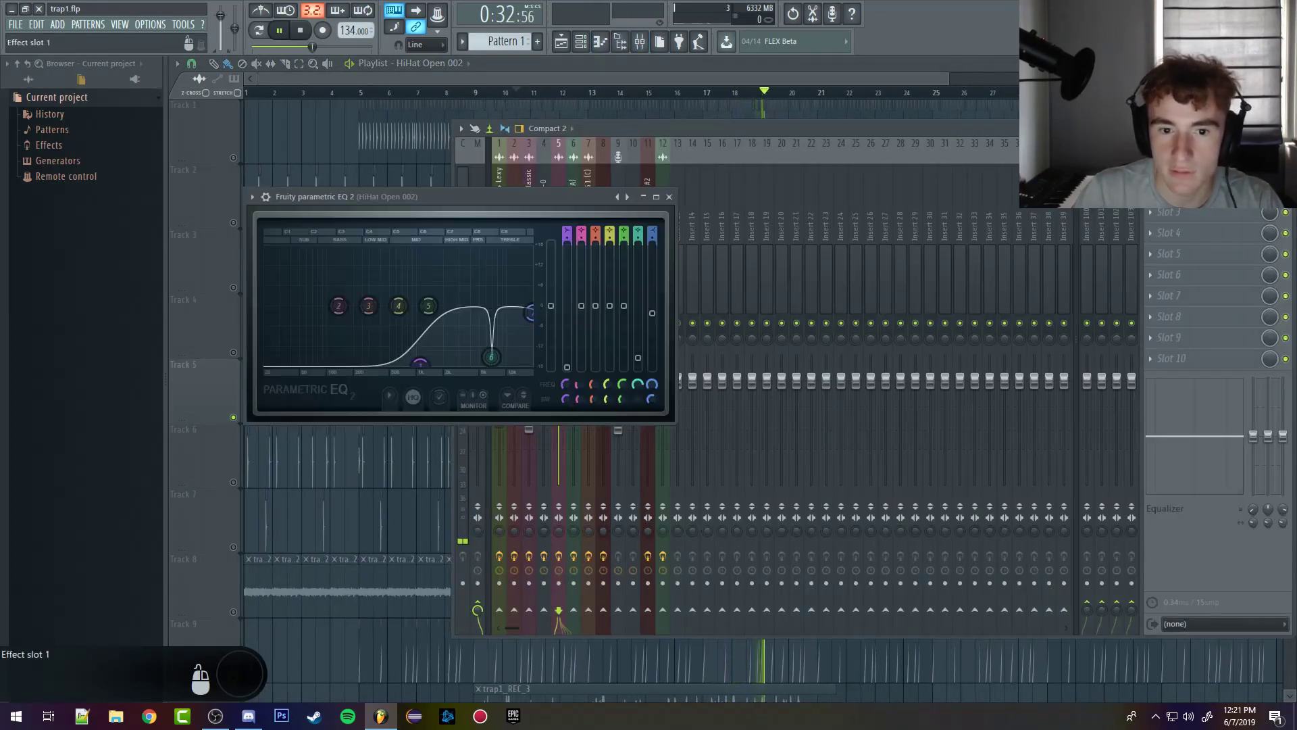
Step: Solo Track 6 in the playlist and play back the rim hits on their own
left_click(528, 74)
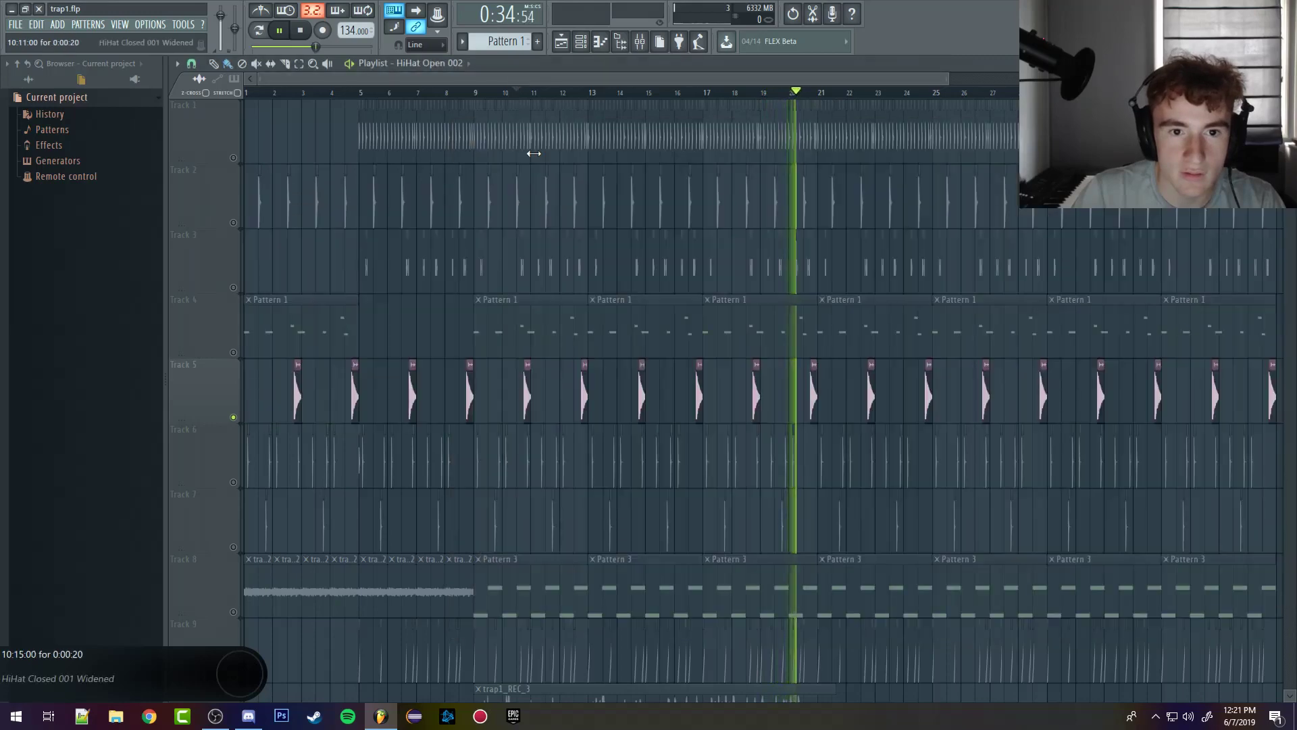
scroll(574, 338, "down", 2)
scroll(365, 402, "down", 3)
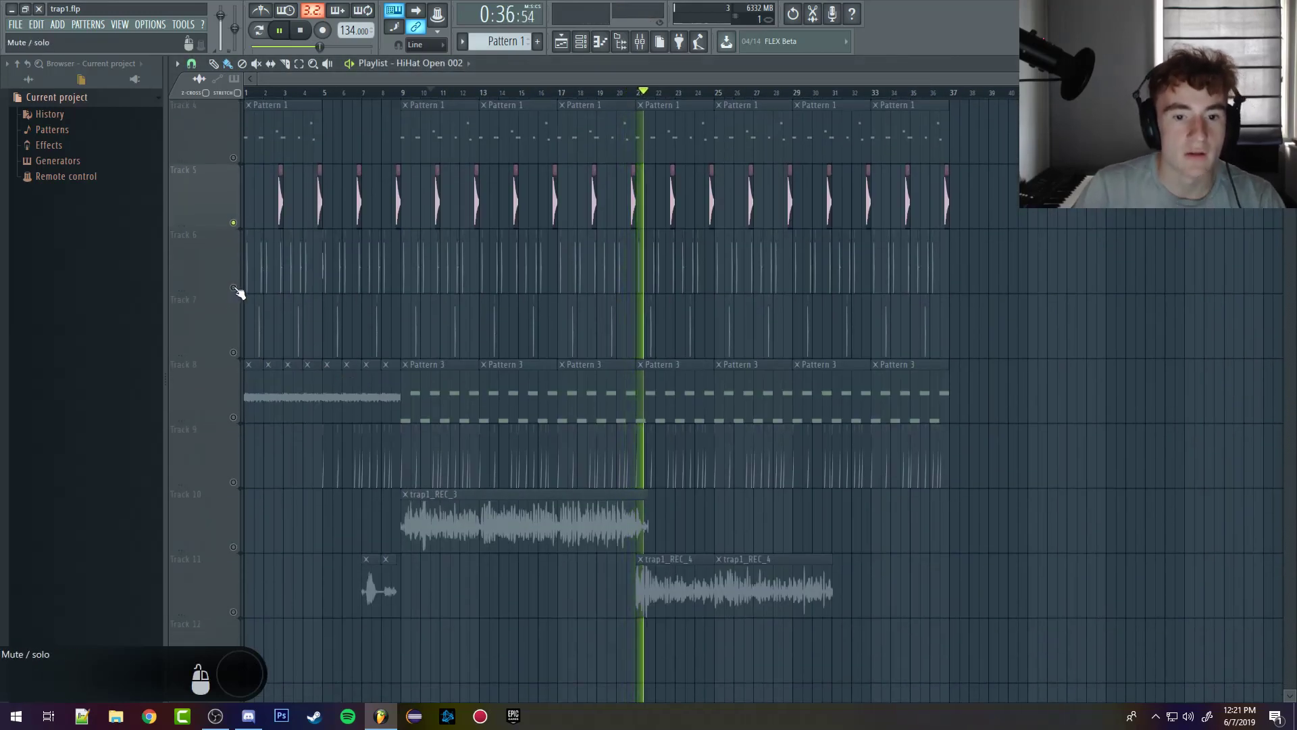
scroll(371, 368, "up", 5)
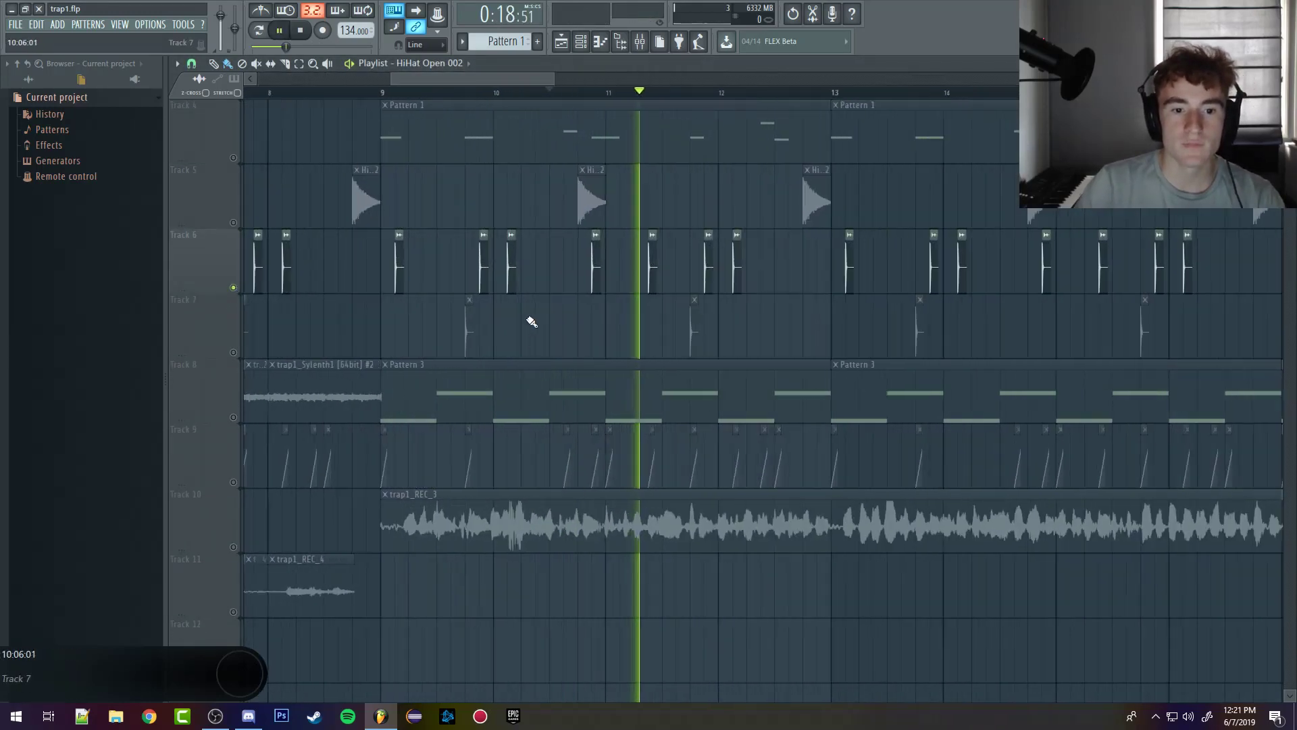
scroll(540, 323, "up", 1)
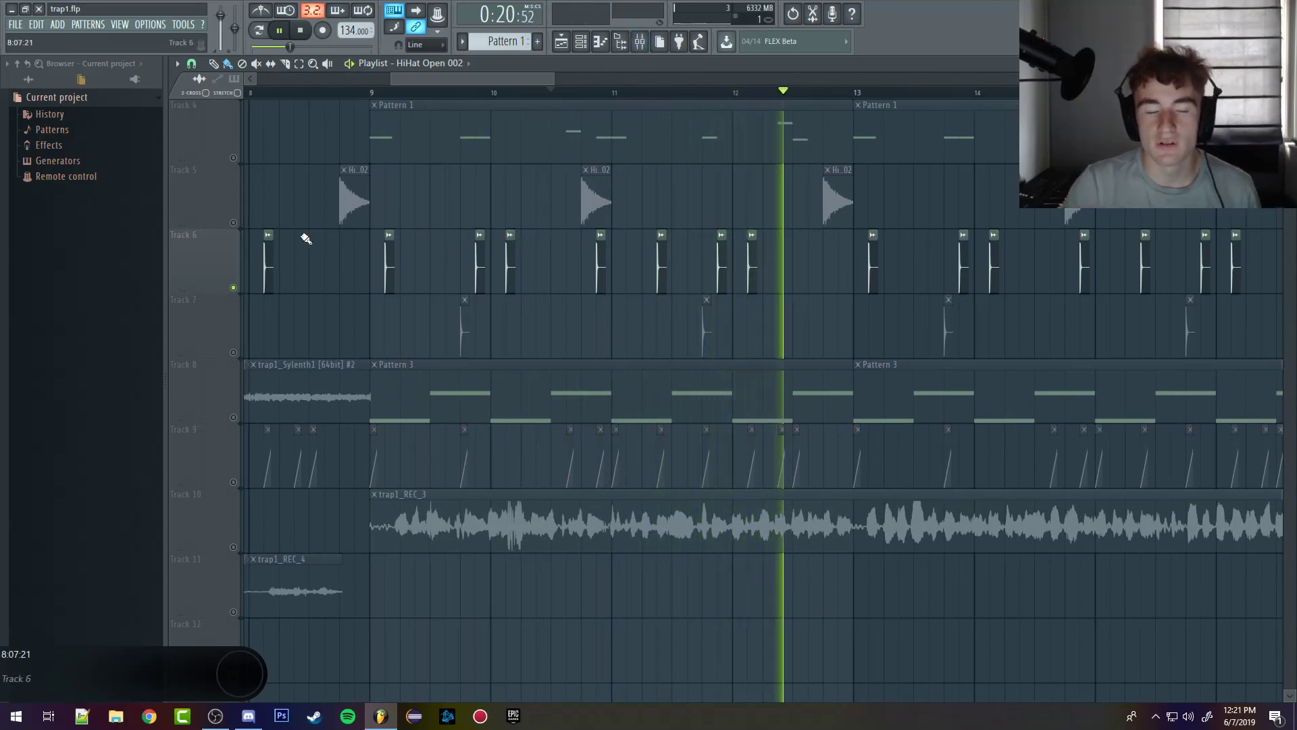
scroll(371, 338, "up", 3)
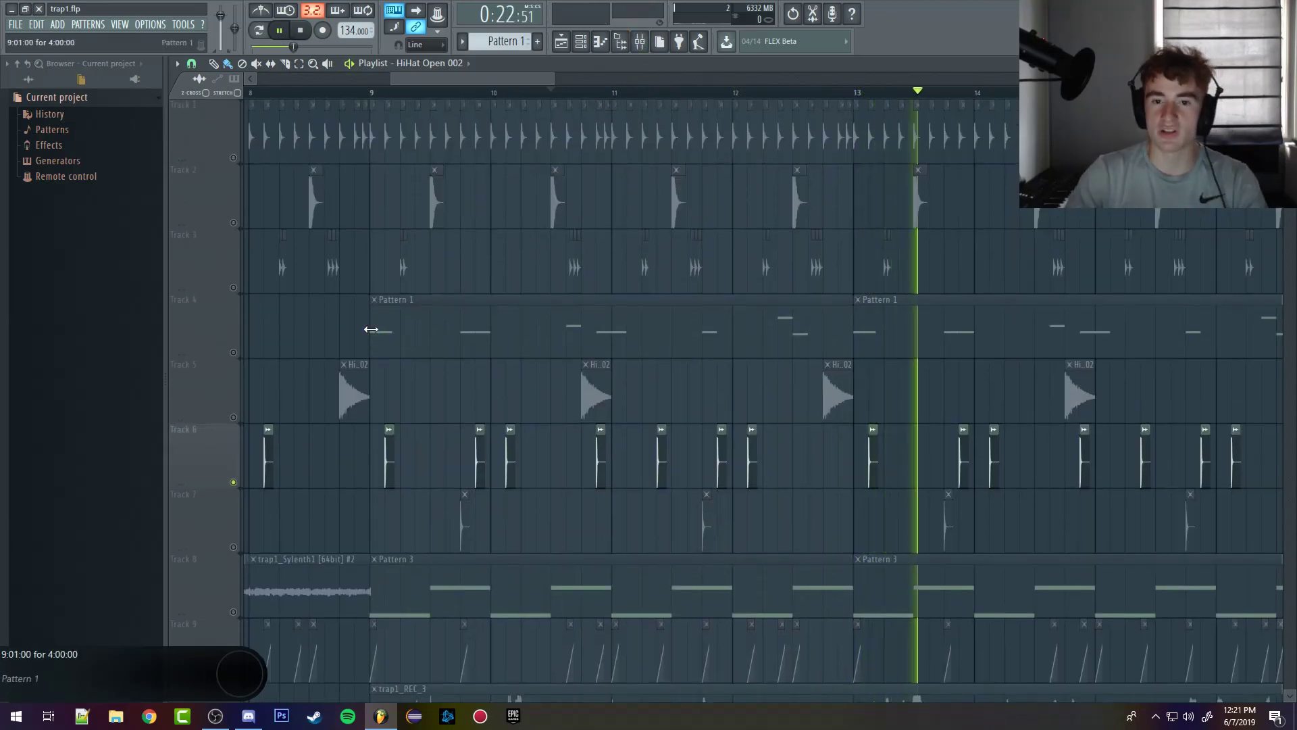
scroll(780, 472, "down", 1)
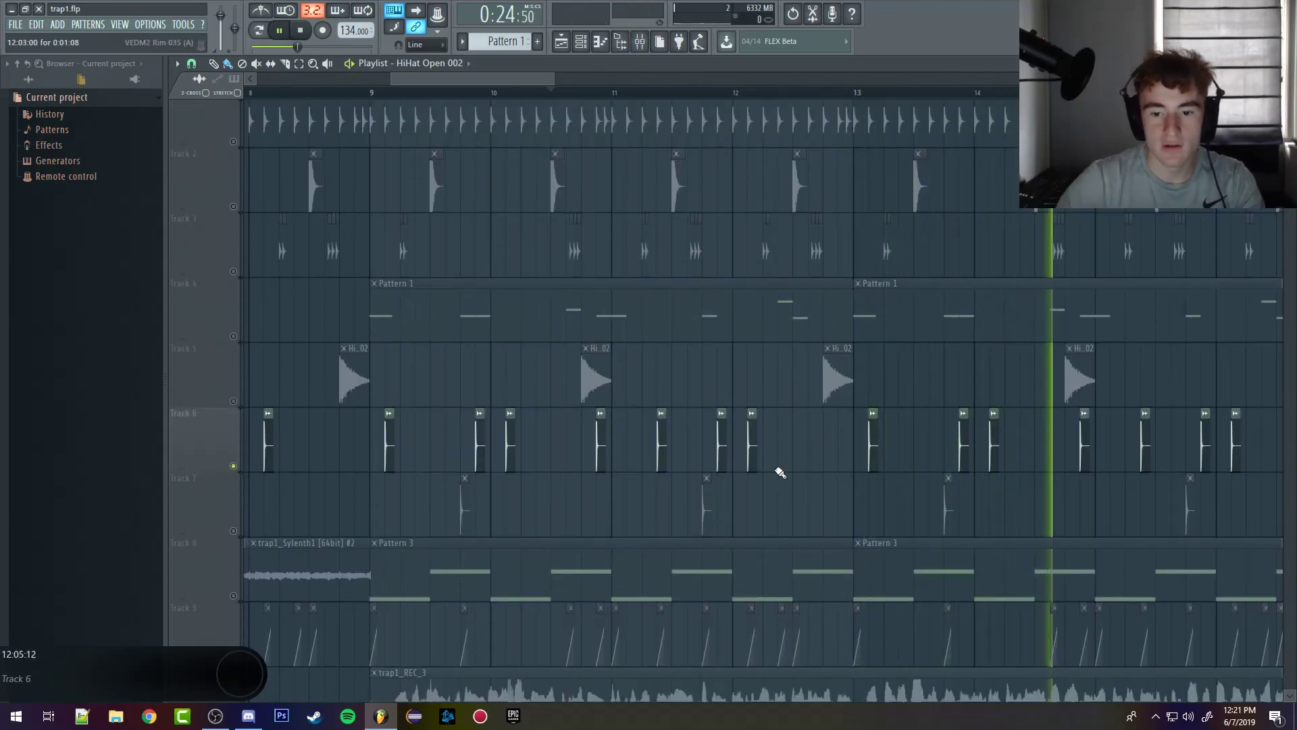
scroll(955, 348, "up", 1)
Step: Examine the Parametric EQ 2 curve on the VEDM2 Rim 035 (A) mixer track while the soloed rim plays
left_click(639, 41)
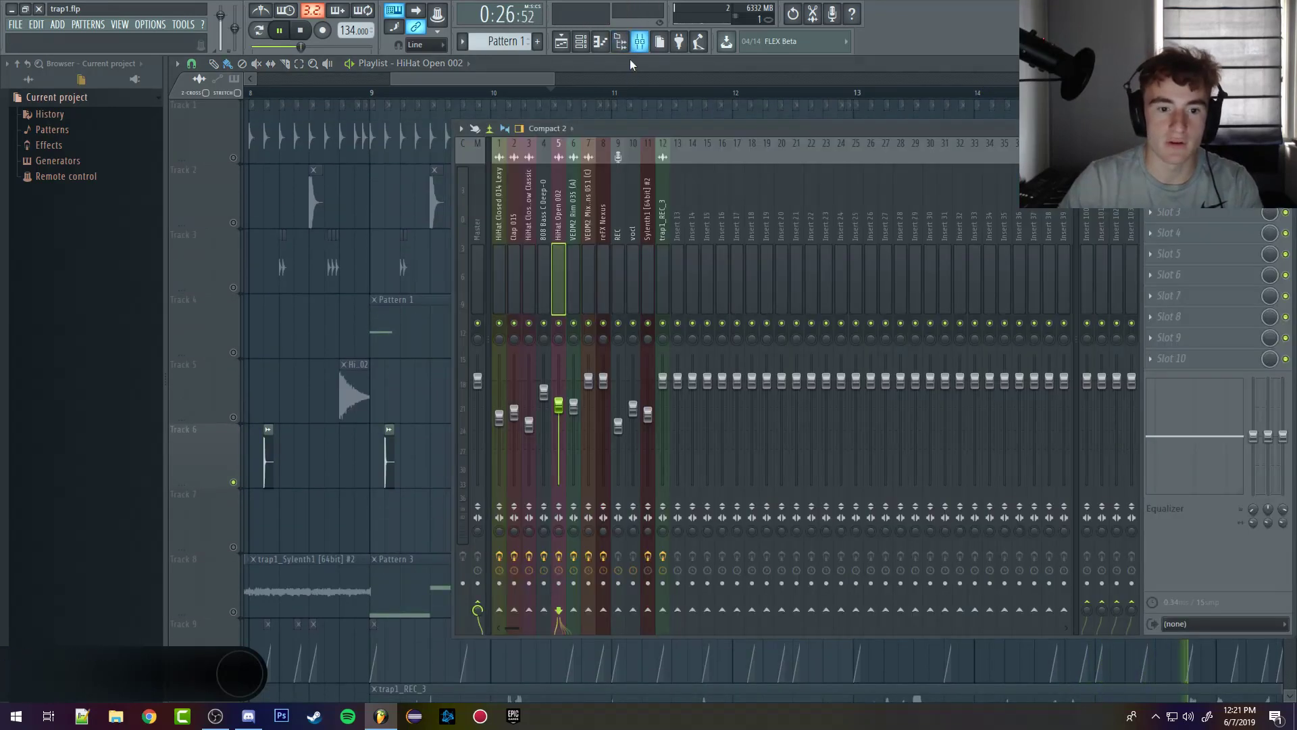
left_click(569, 230)
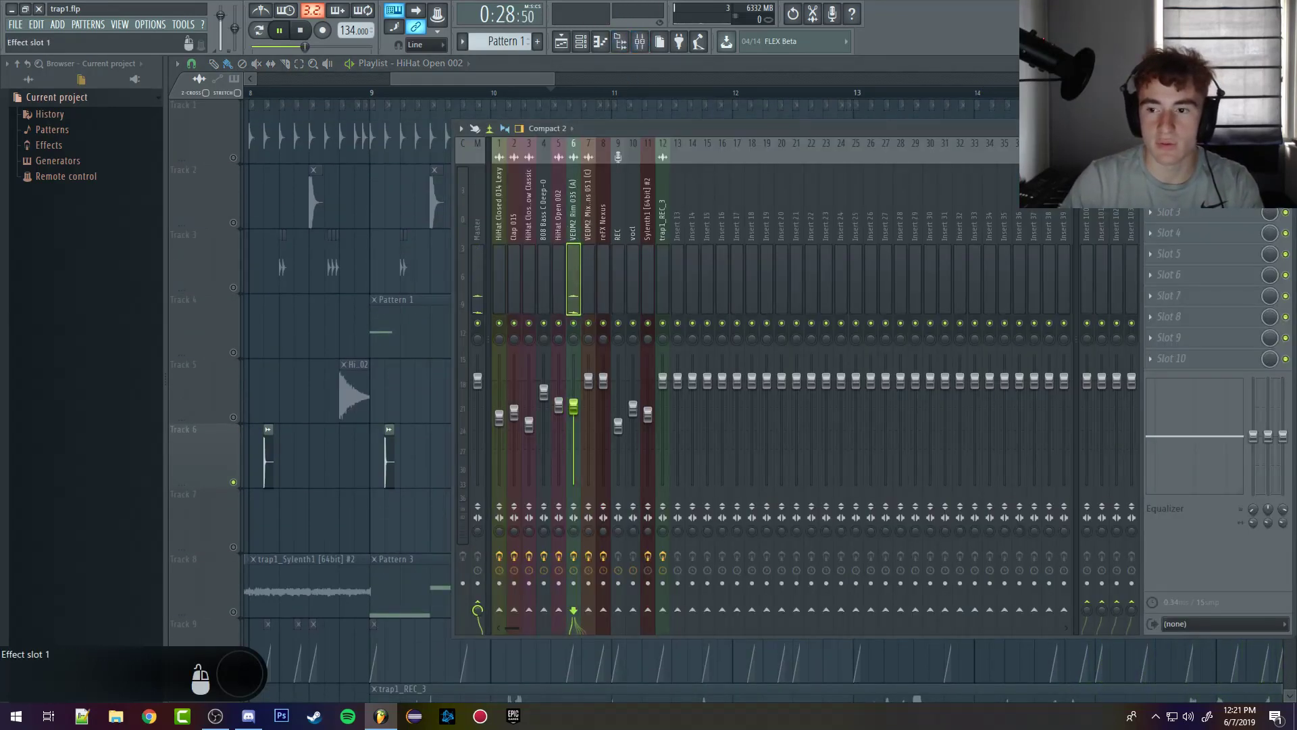
left_click(1189, 171)
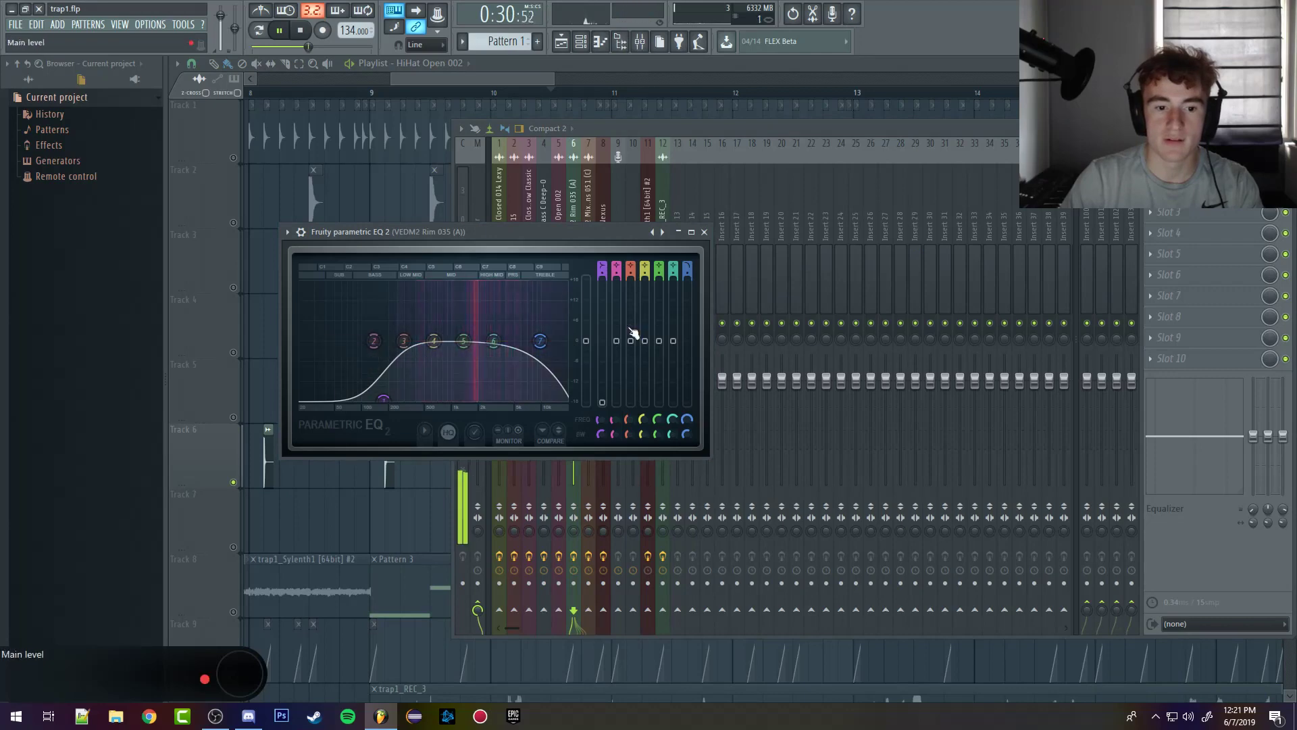
Step: Solo Track 7 in the playlist and play its percussion hits from around bar 9
key("F5")
scroll(327, 365, "down", 3)
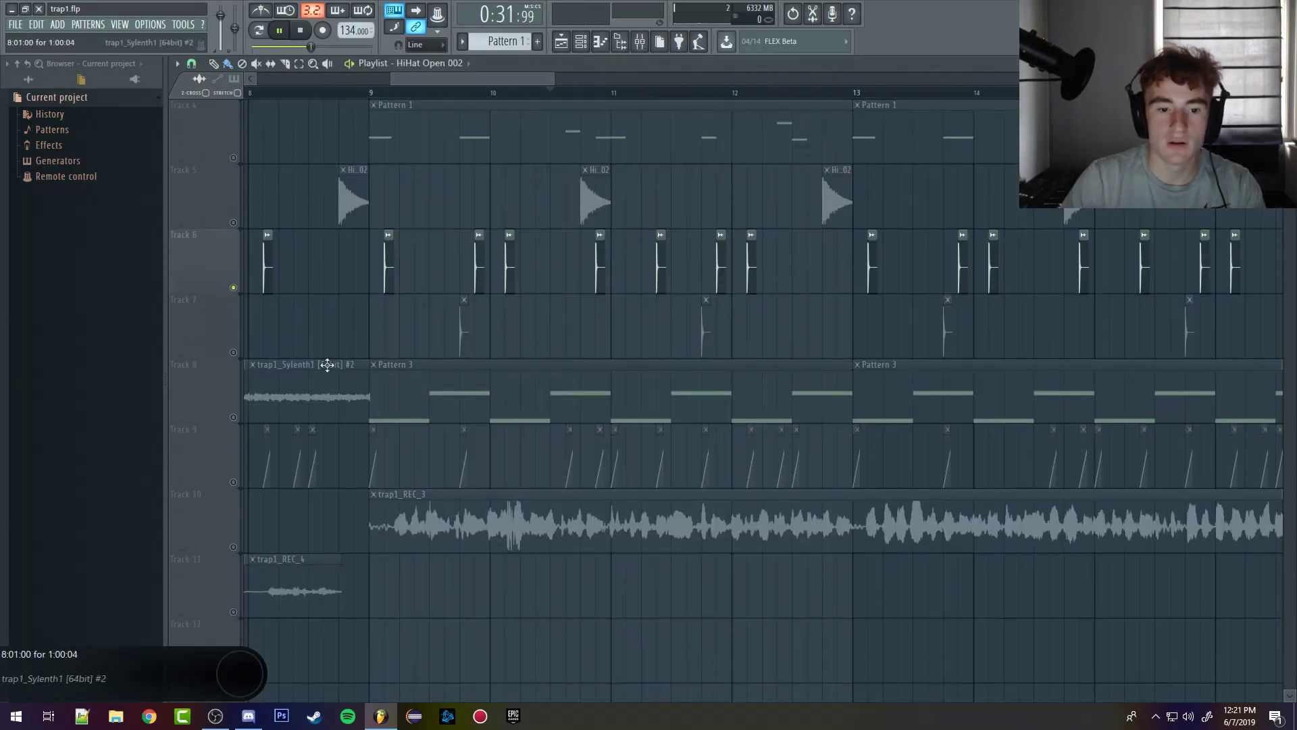
left_click(228, 354)
left_click(445, 90)
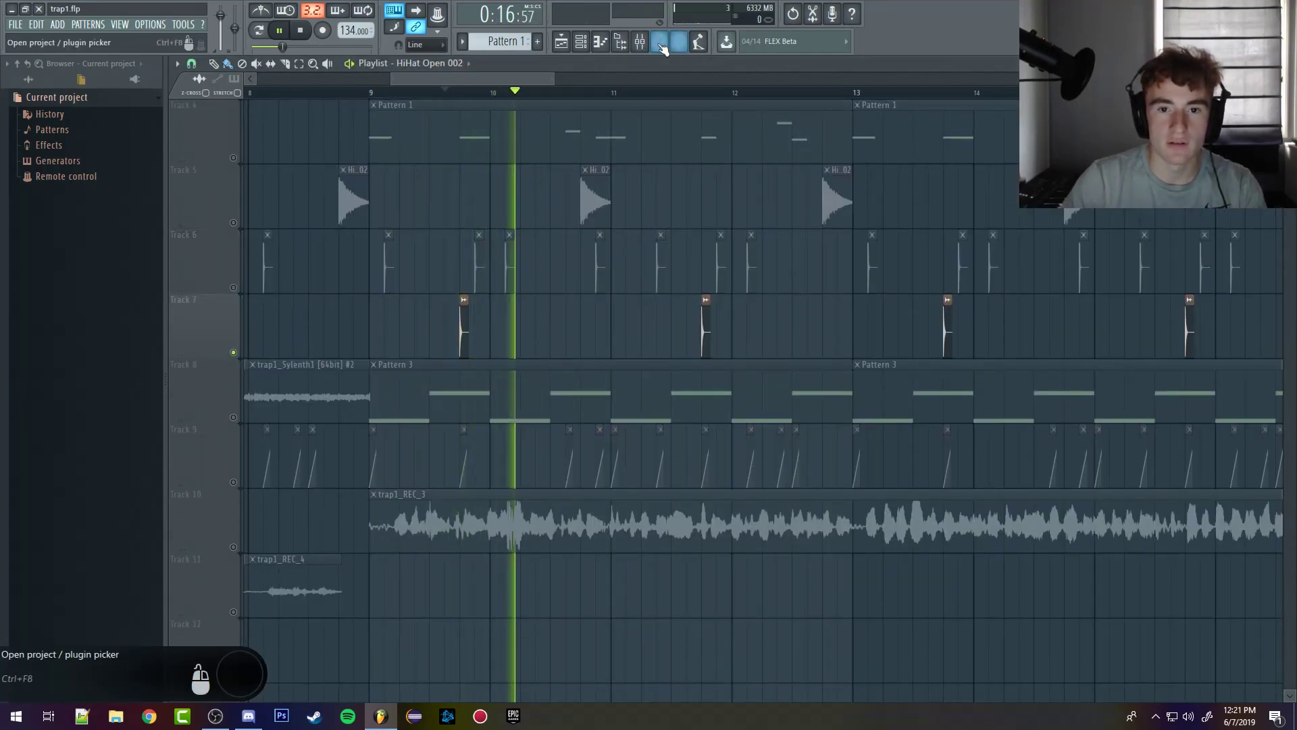
Step: Examine the Parametric EQ 2 curve on the VEDM2 Mixed Percussions 051 (C) mixer track, particularly its low-end roll-off
key("F9")
left_click(585, 204)
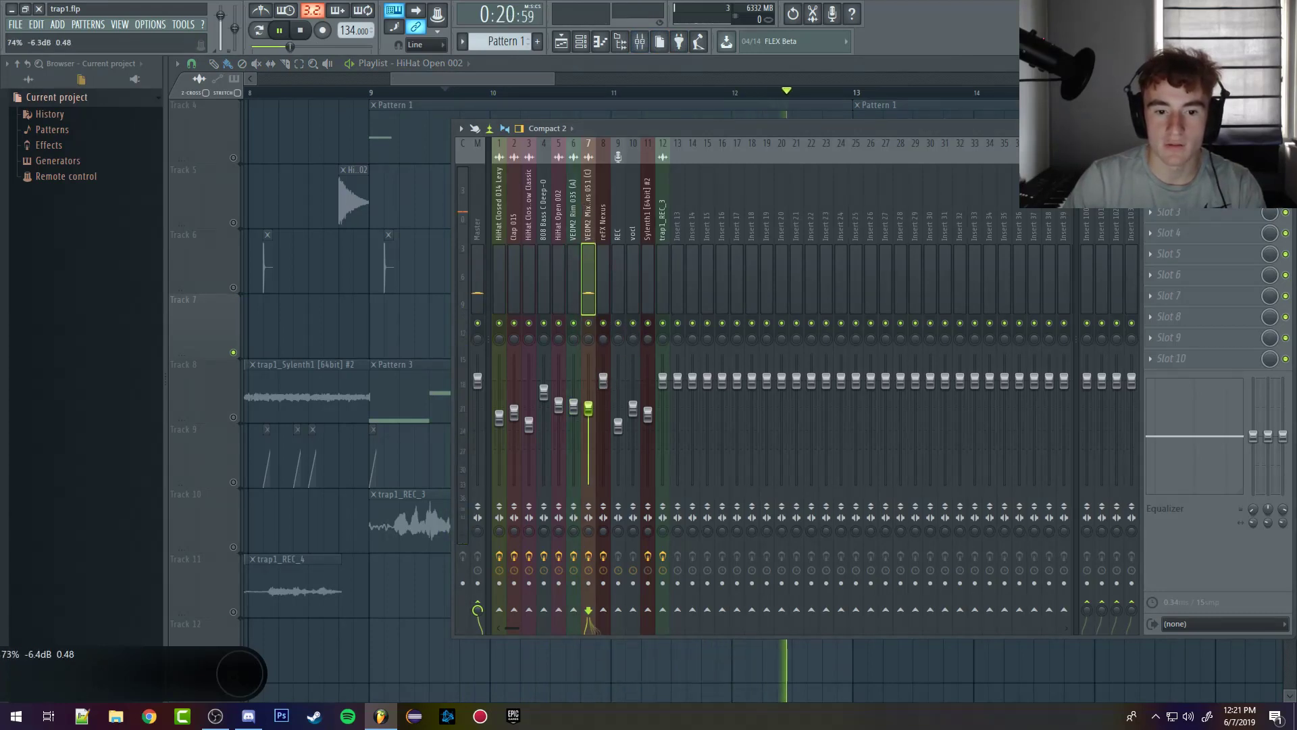
left_click(1176, 169)
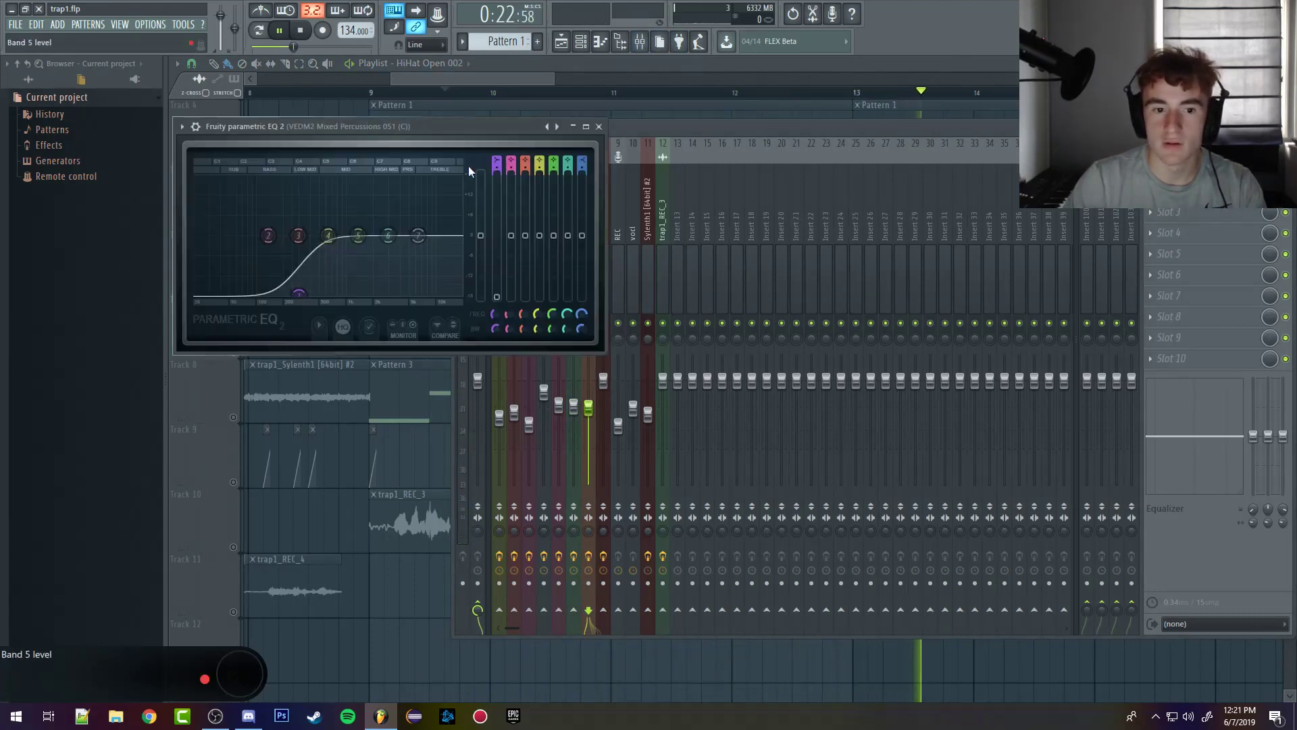
Step: Stop playback and unmute Tracks 1, 2, 3, 5 and 6 so they sound together with Track 7
left_click(481, 79)
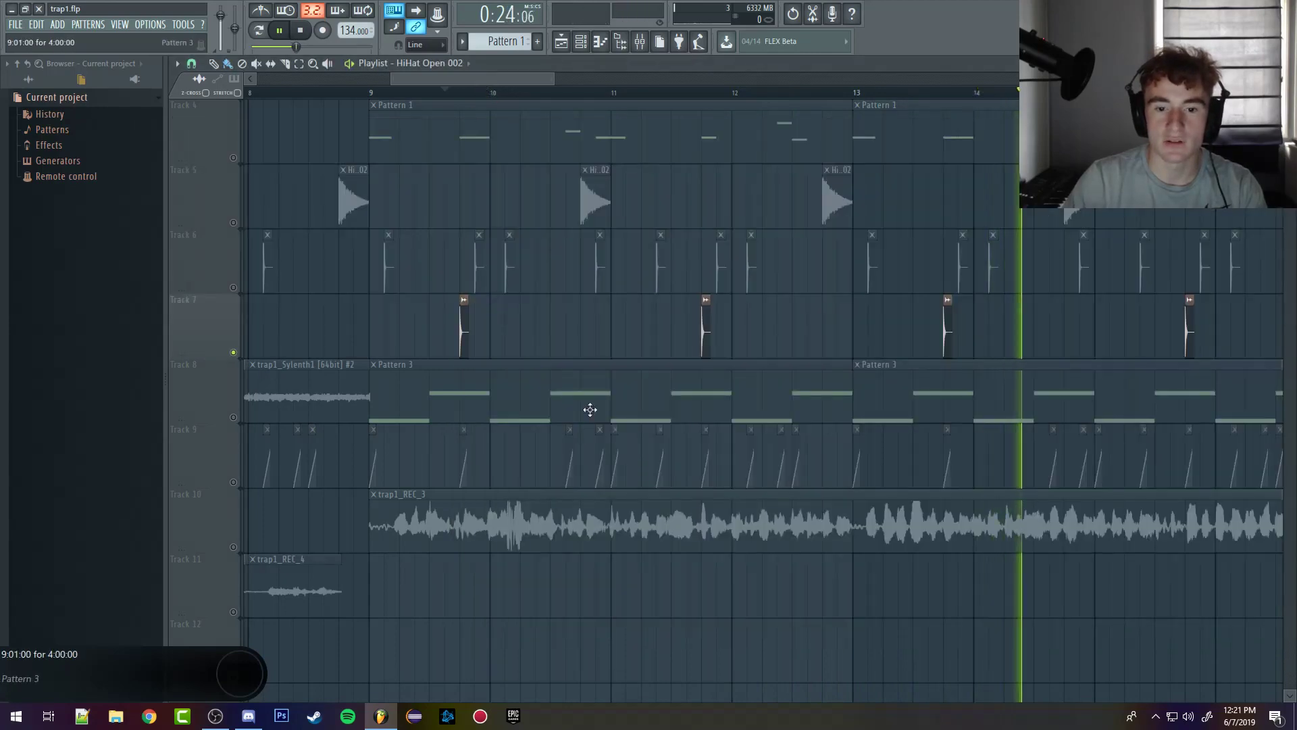
left_click(233, 287)
scroll(240, 261, "up", 3)
left_click(233, 416)
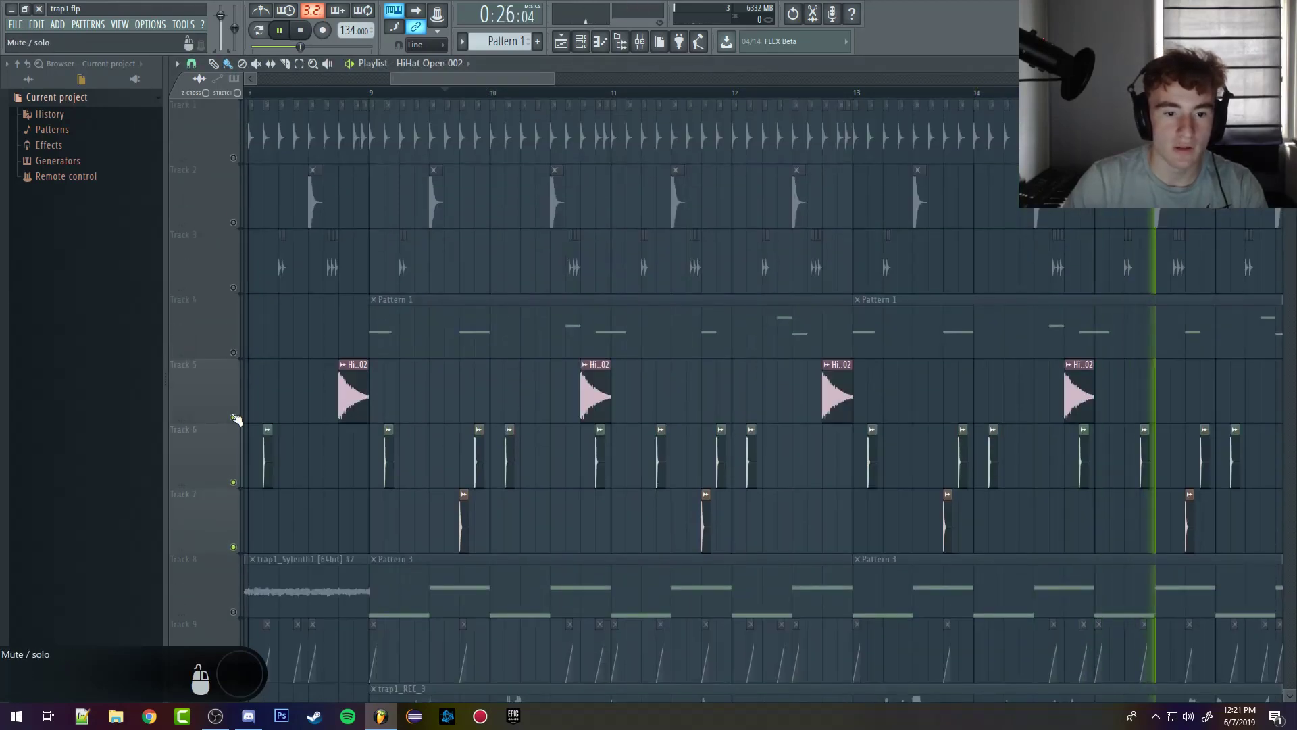
left_click(234, 286)
key("space")
left_click(234, 222)
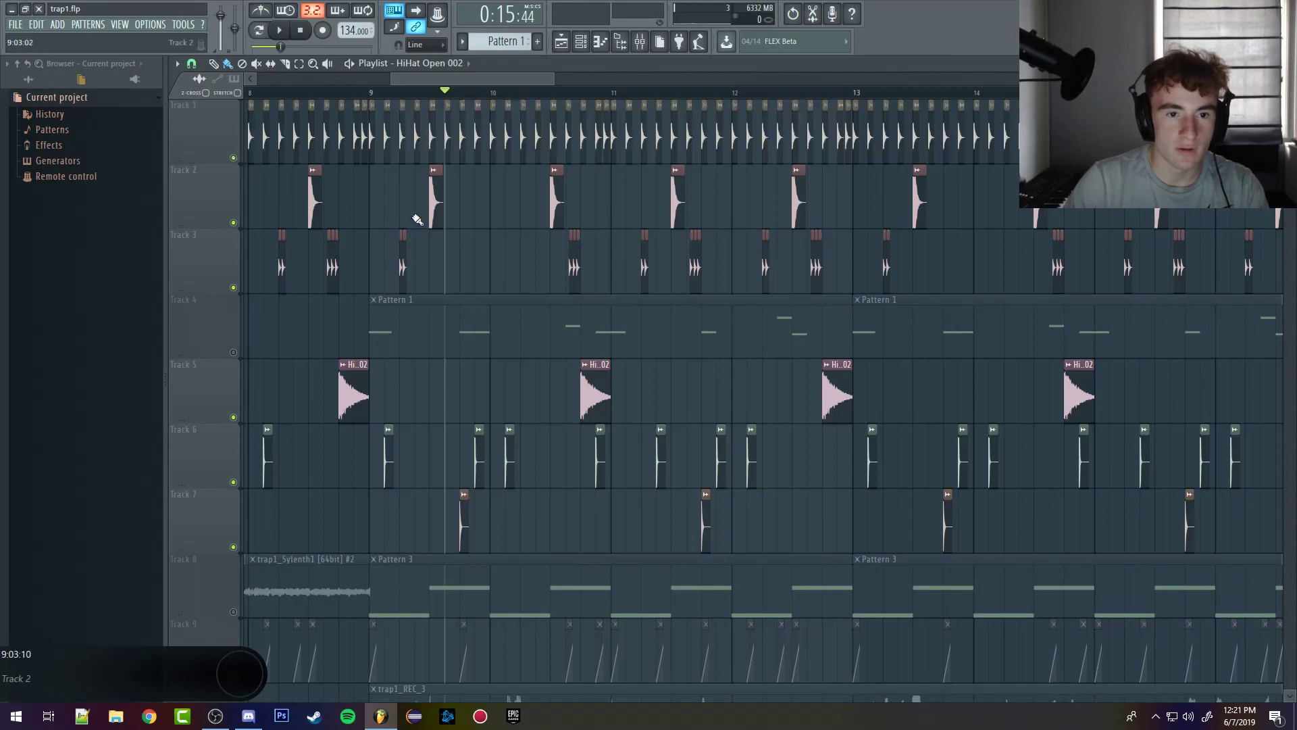
Step: Play the combined drum and percussion tracks from around bar 9, listen to the balance and stop
scroll(467, 202, "down", 3)
left_click(431, 95)
key("space")
scroll(541, 309, "down", 2)
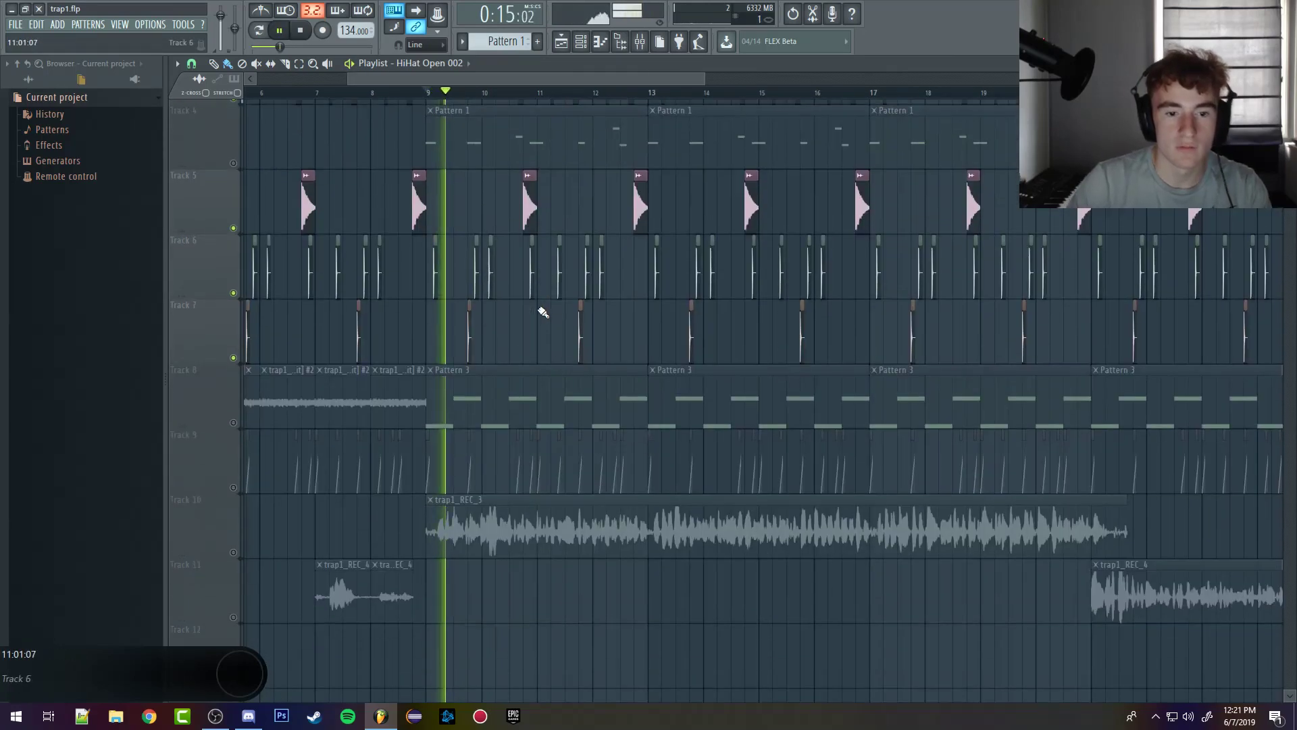
scroll(540, 310, "up", 2)
scroll(543, 312, "down", 2)
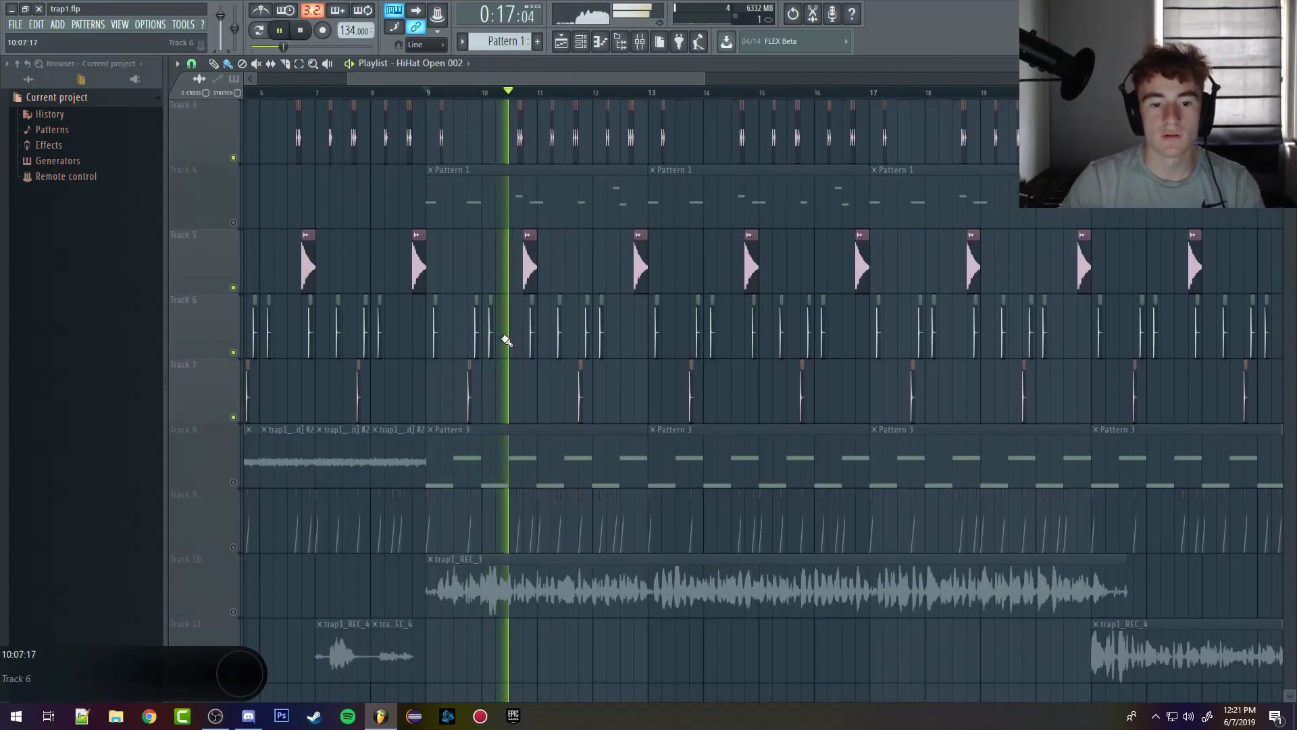
scroll(498, 342, "up", 2)
scroll(463, 353, "down", 3)
scroll(327, 371, "down", 1)
scroll(319, 371, "up", 4)
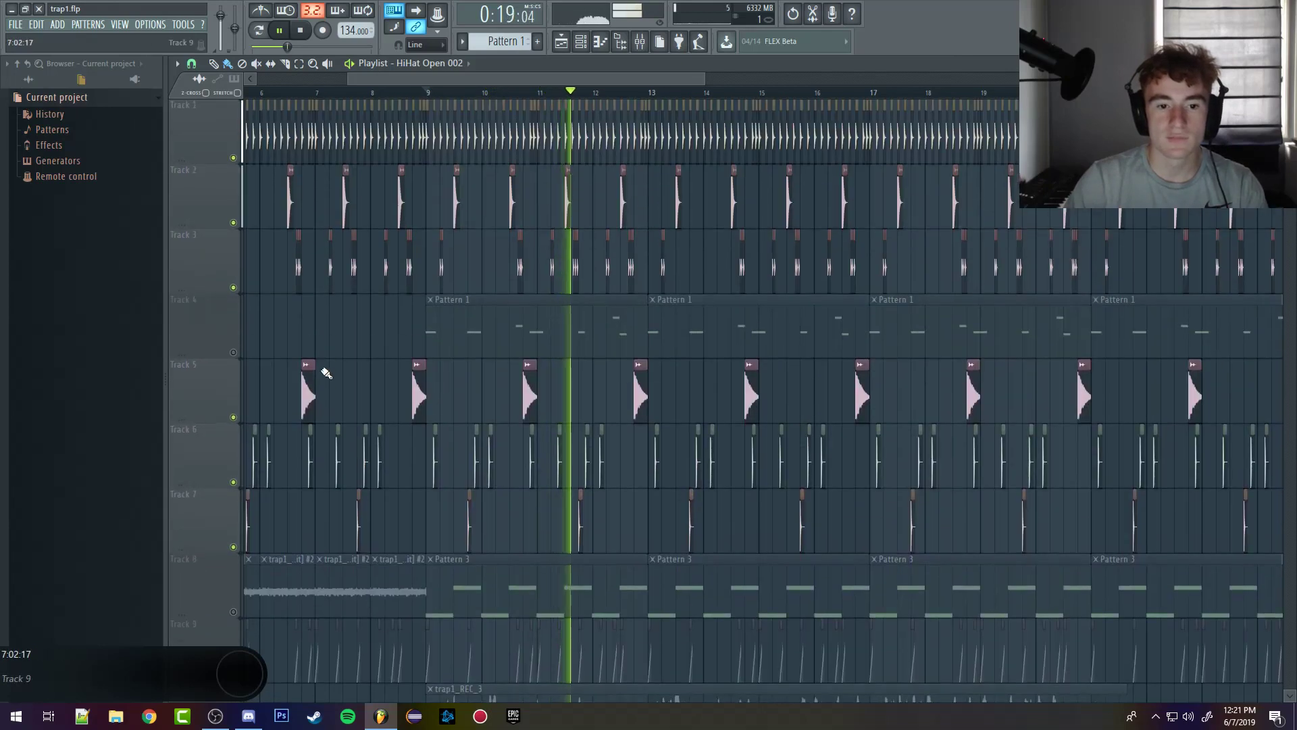
key("space")
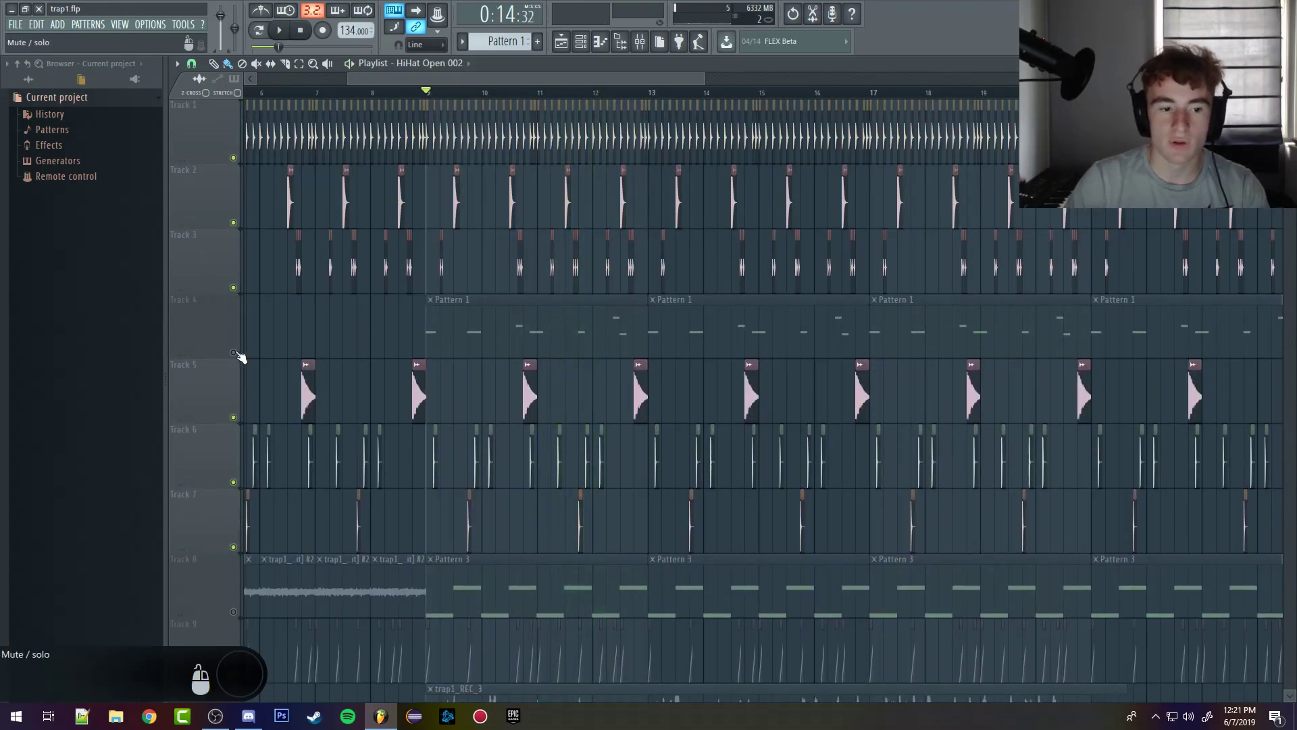
Step: Open Track 4's Pattern 1 in the piano roll and play through the 808 Bass C Deep-O notes
double_click(539, 338)
scroll(445, 127, "left", 4)
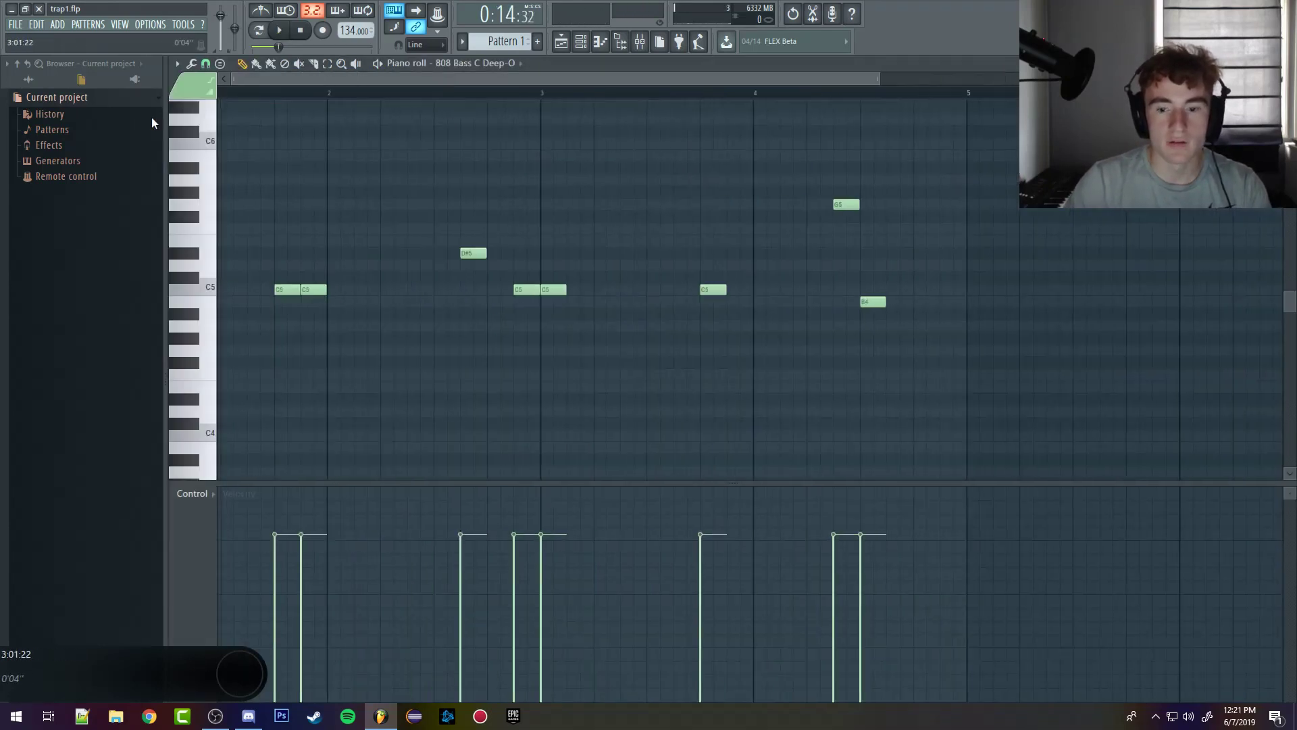
scroll(396, 335, "up", 3)
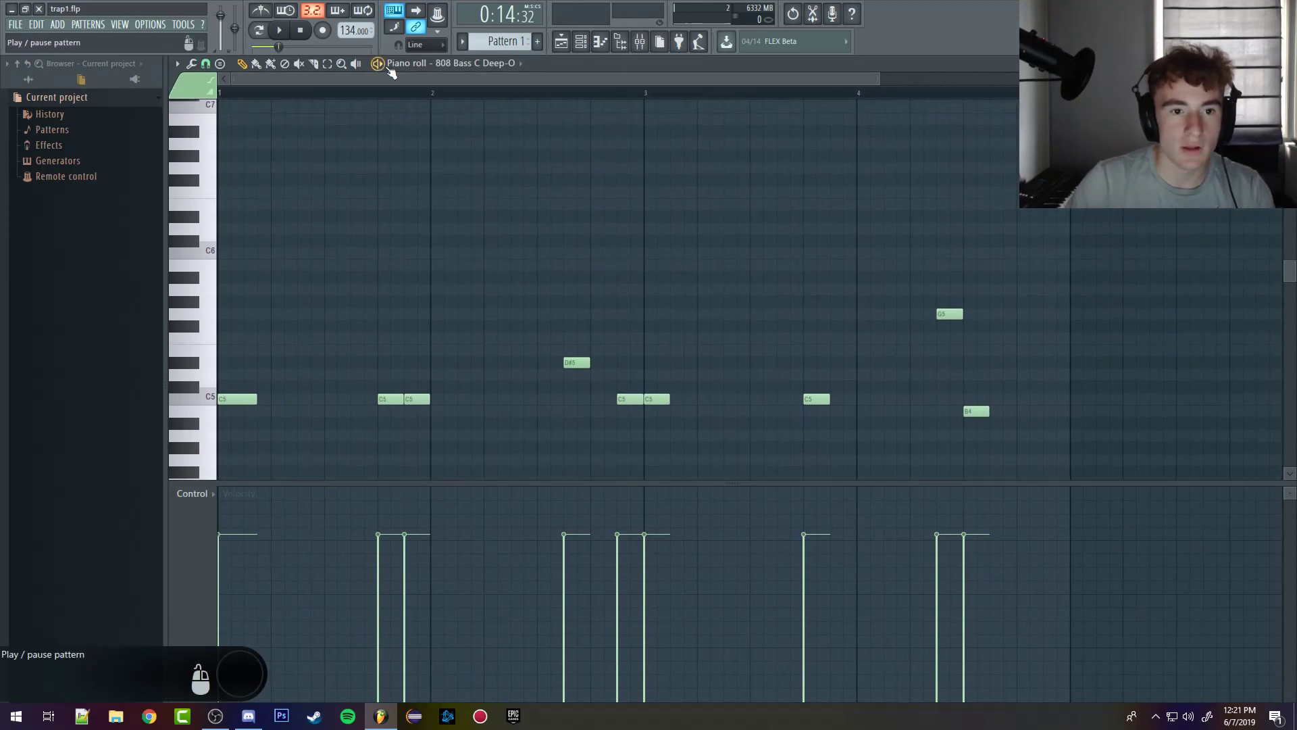
key("space")
scroll(438, 307, "down", 2)
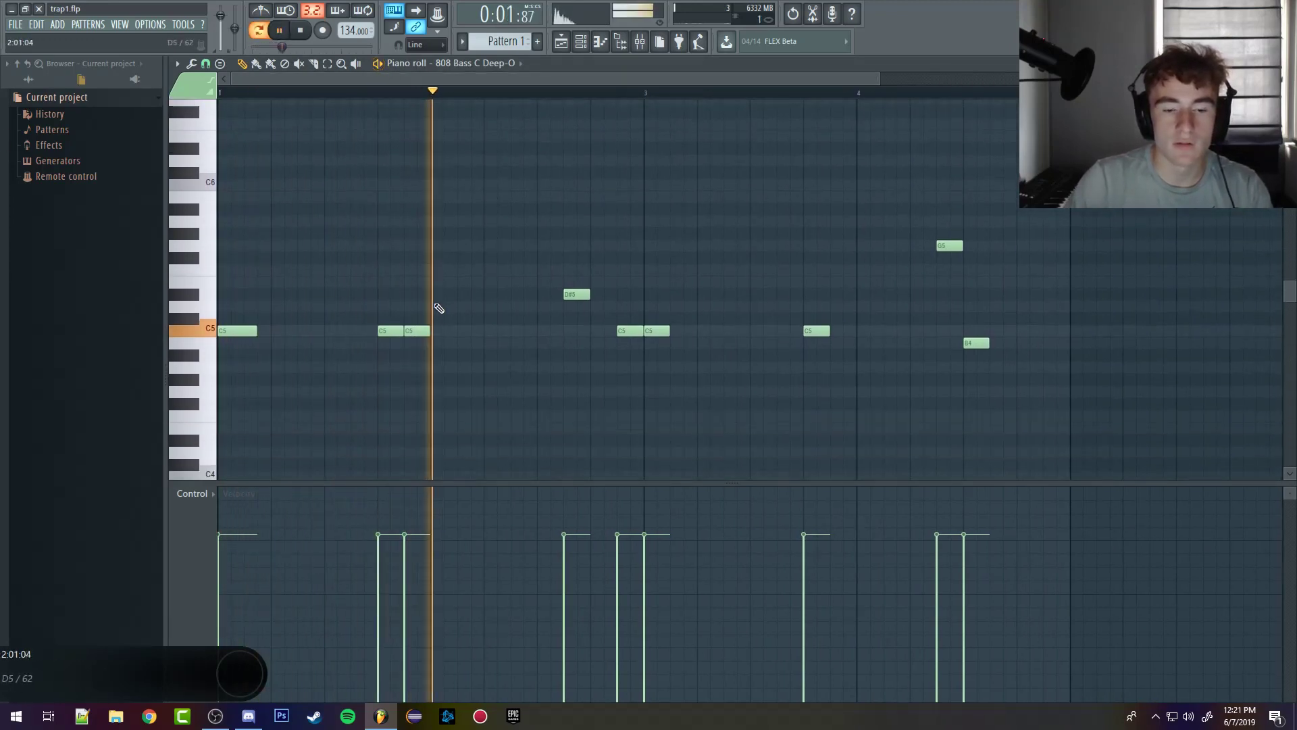
scroll(590, 113, "up", 3)
scroll(628, 176, "down", 2)
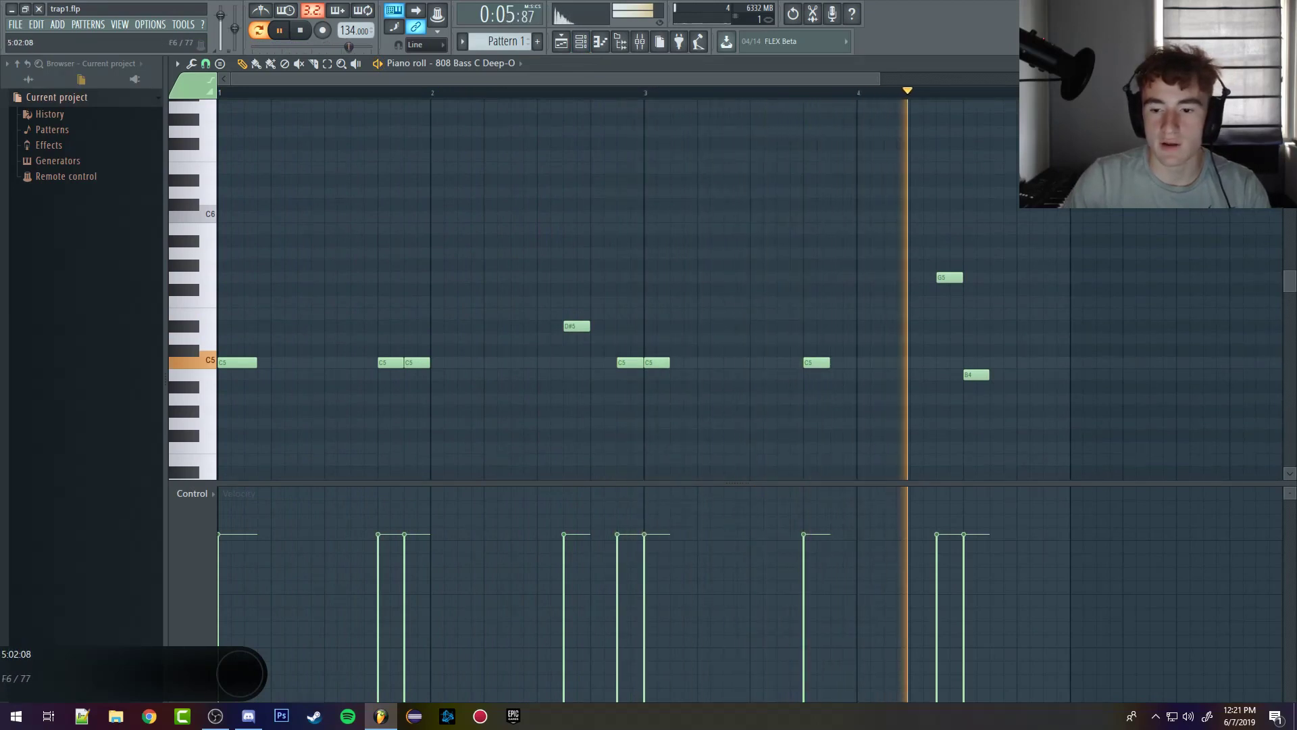
key("space")
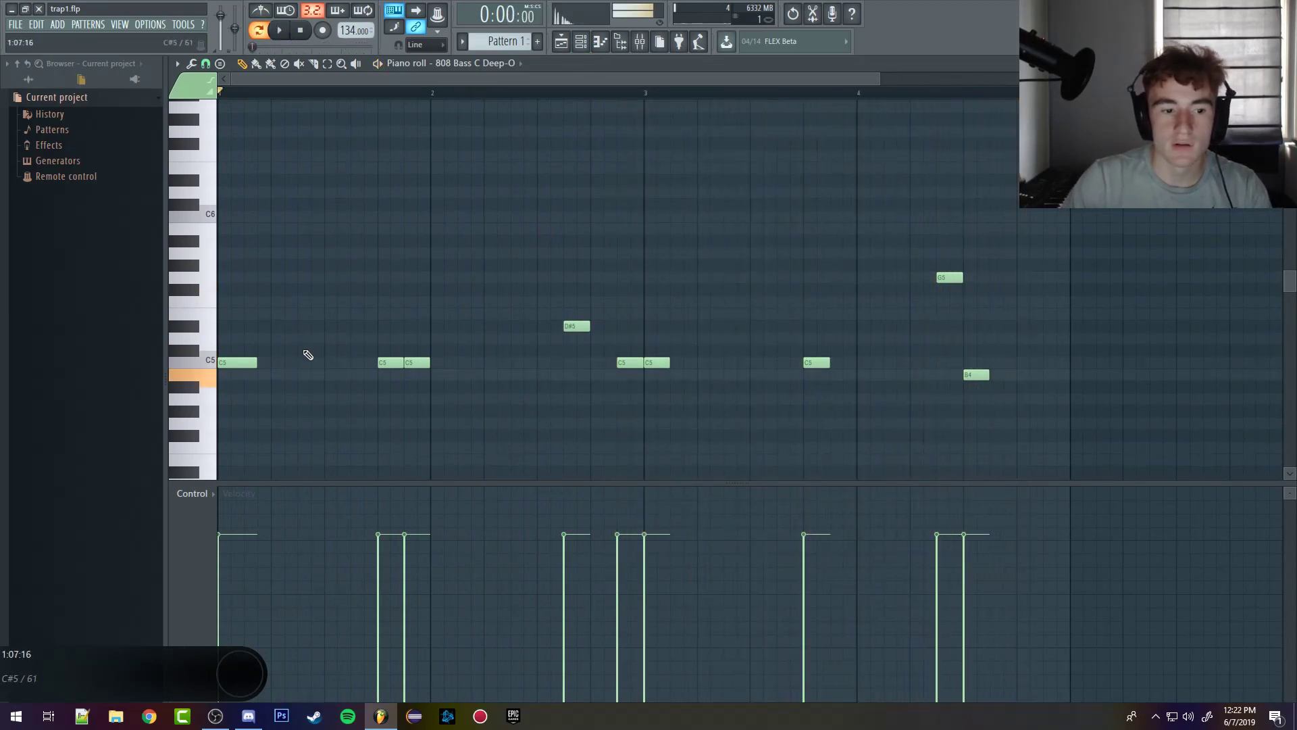
Step: Select the 808 Bass C Deep-O mixer track and open its Fruity WaveShaper effect
left_click(562, 42)
left_click(640, 41)
left_click(540, 227)
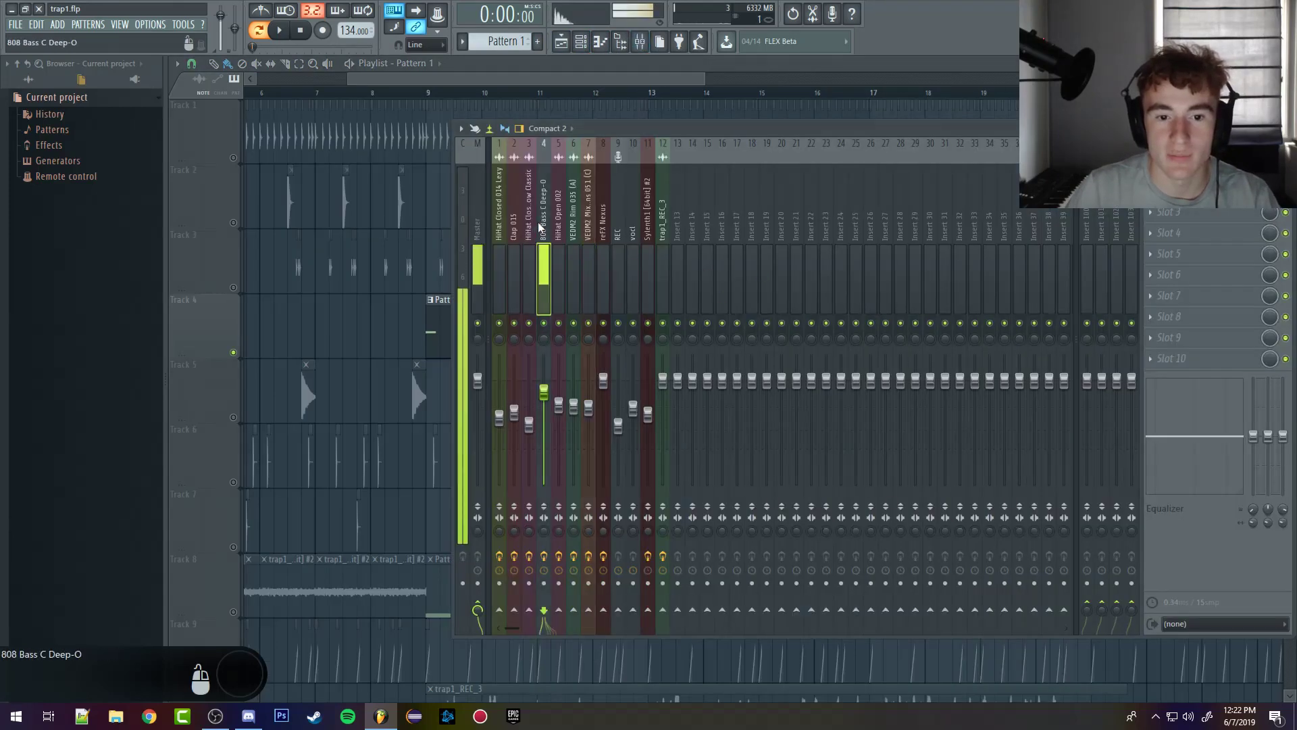
left_click(1172, 169)
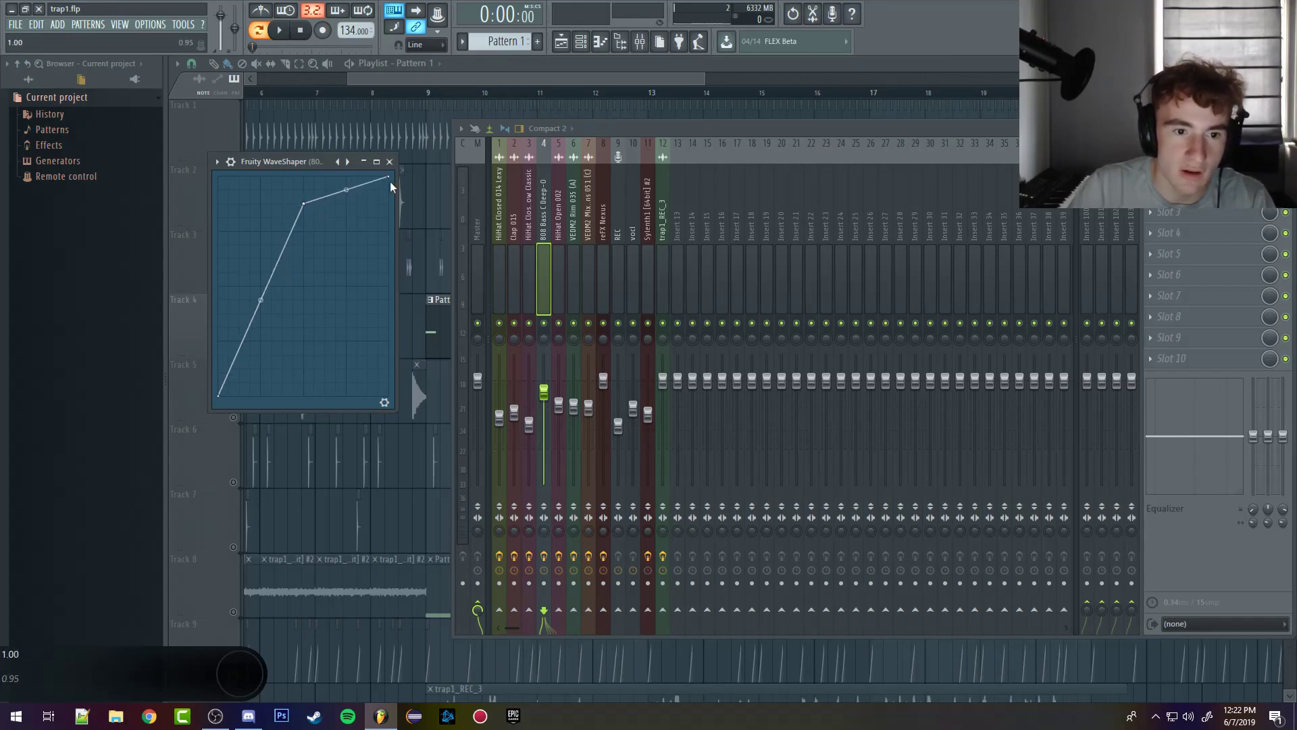
Step: Try the WaveShaper curve's middle point on the straight diagonal and then raised to about 0.75
left_click_drag(391, 180, 396, 203)
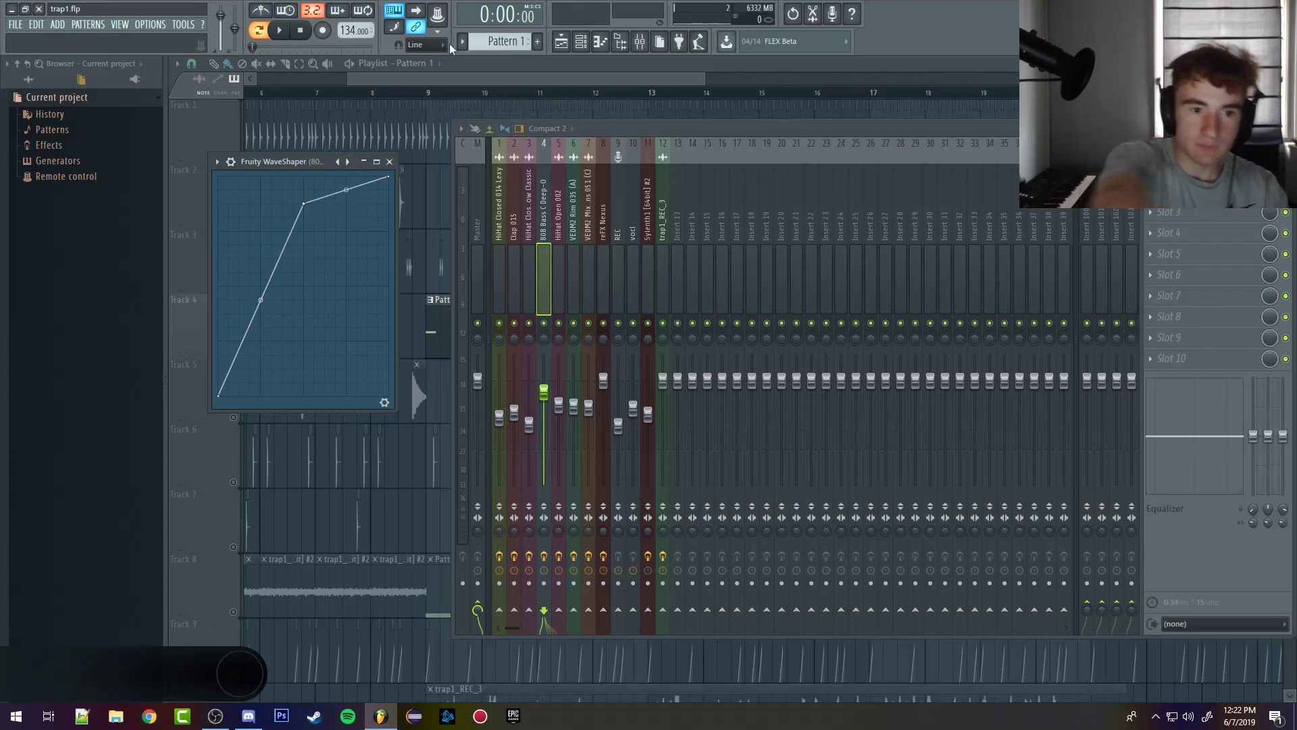
left_click_drag(308, 215, 306, 286)
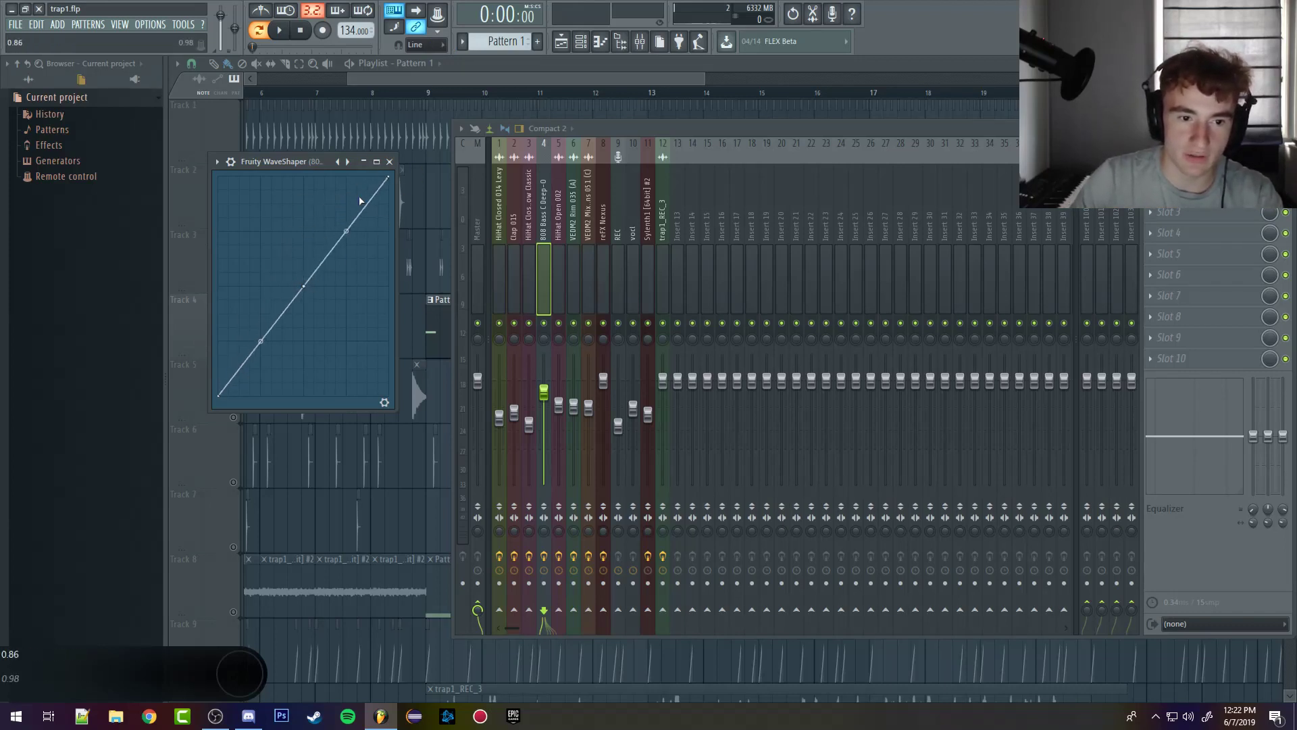
left_click_drag(309, 287, 306, 232)
Step: Lower the WaveShaper curve's end point, then delete its middle point and bend the line into a smooth upward arc
left_click_drag(392, 177, 392, 202)
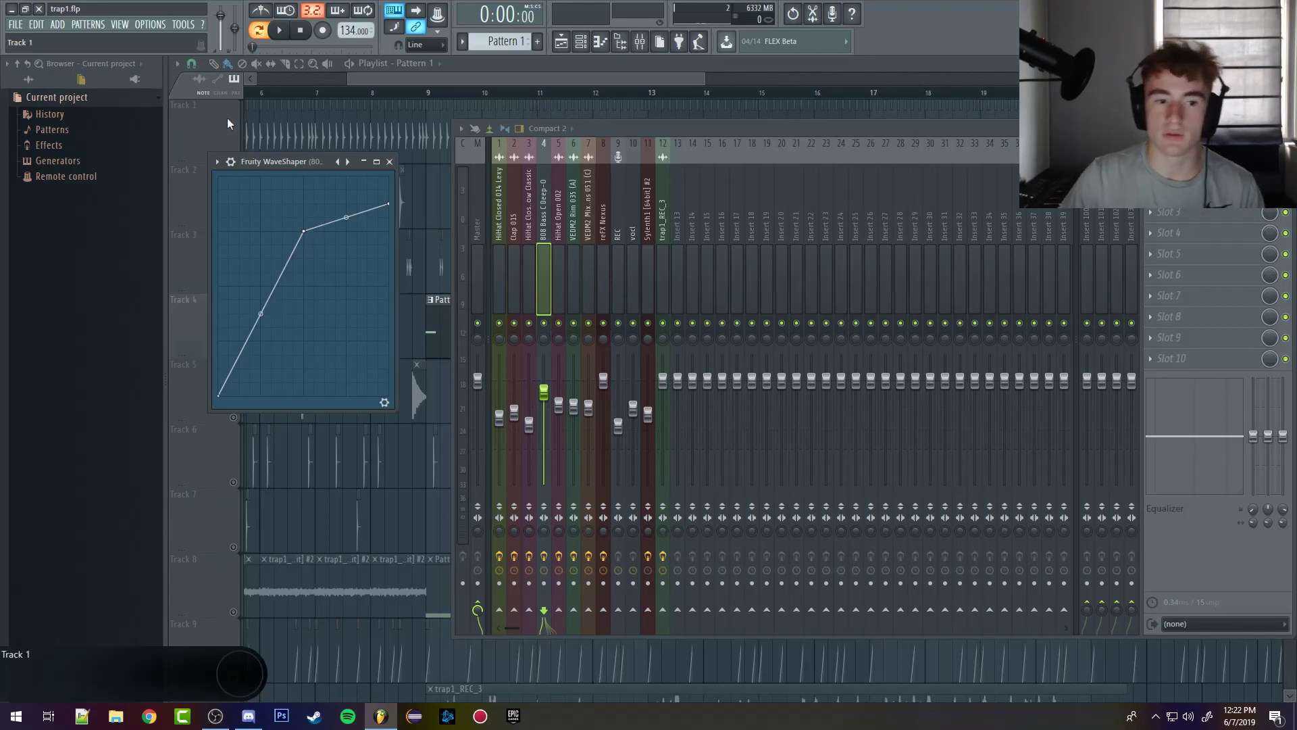
mouse_move(310, 234)
left_mouse_down()
mouse_move(264, 222)
mouse_move(360, 275)
mouse_move(308, 233)
left_mouse_up()
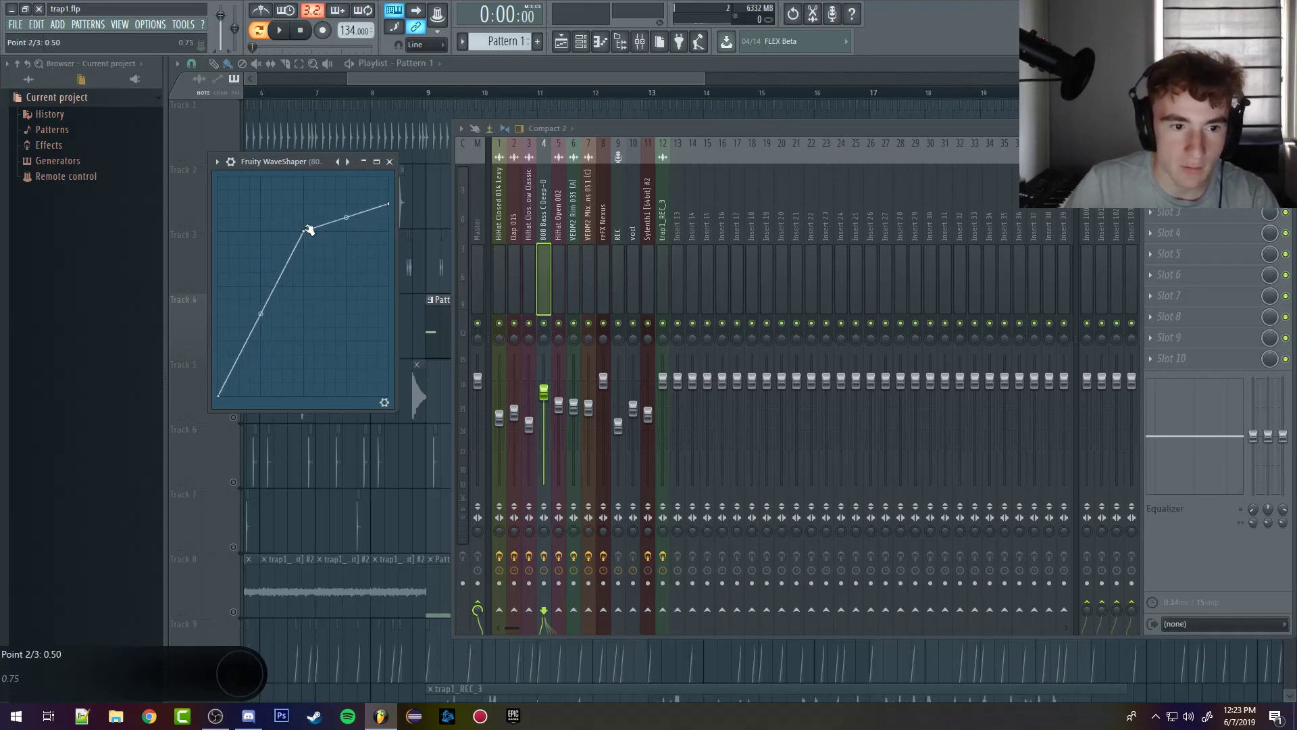
right_click(308, 230)
left_click(323, 249)
left_click_drag(303, 299, 378, 222)
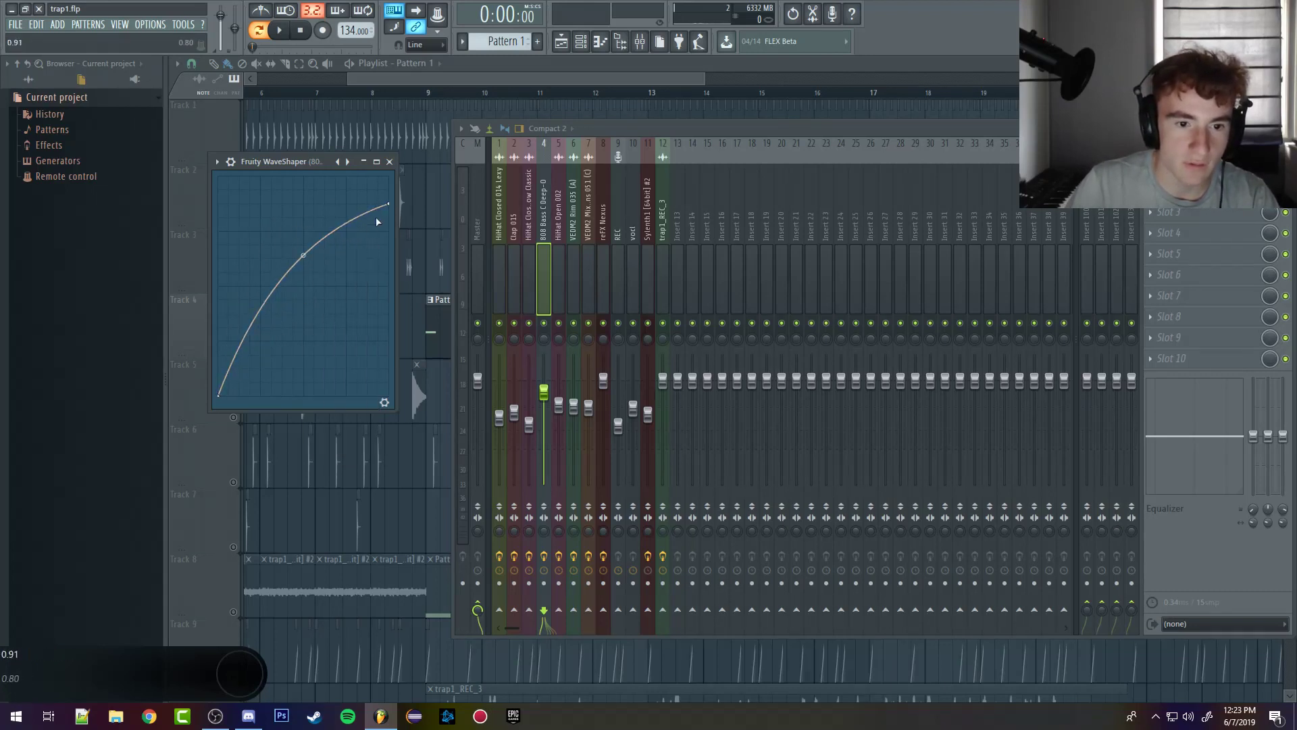
left_click(389, 162)
Step: Play back the 808 pattern with the reshaped distortion and show the whole arrangement in the playlist
key("space")
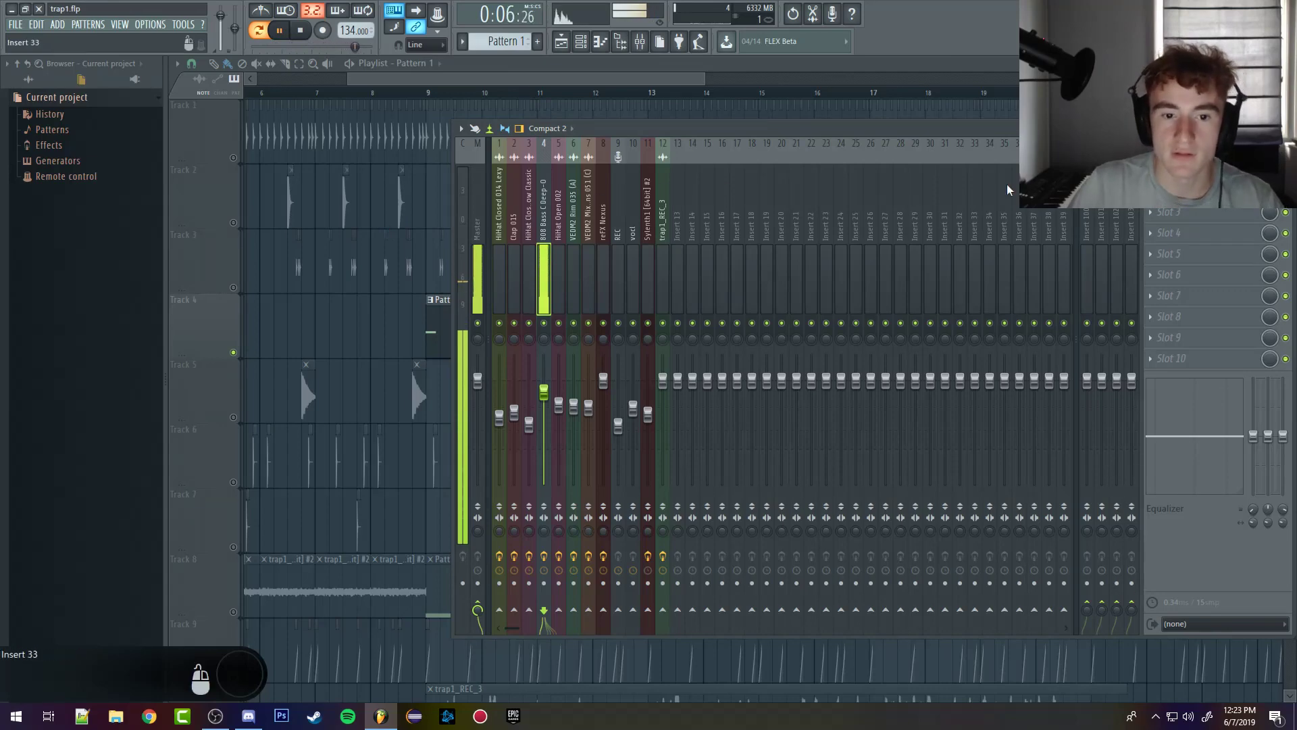
key("F9")
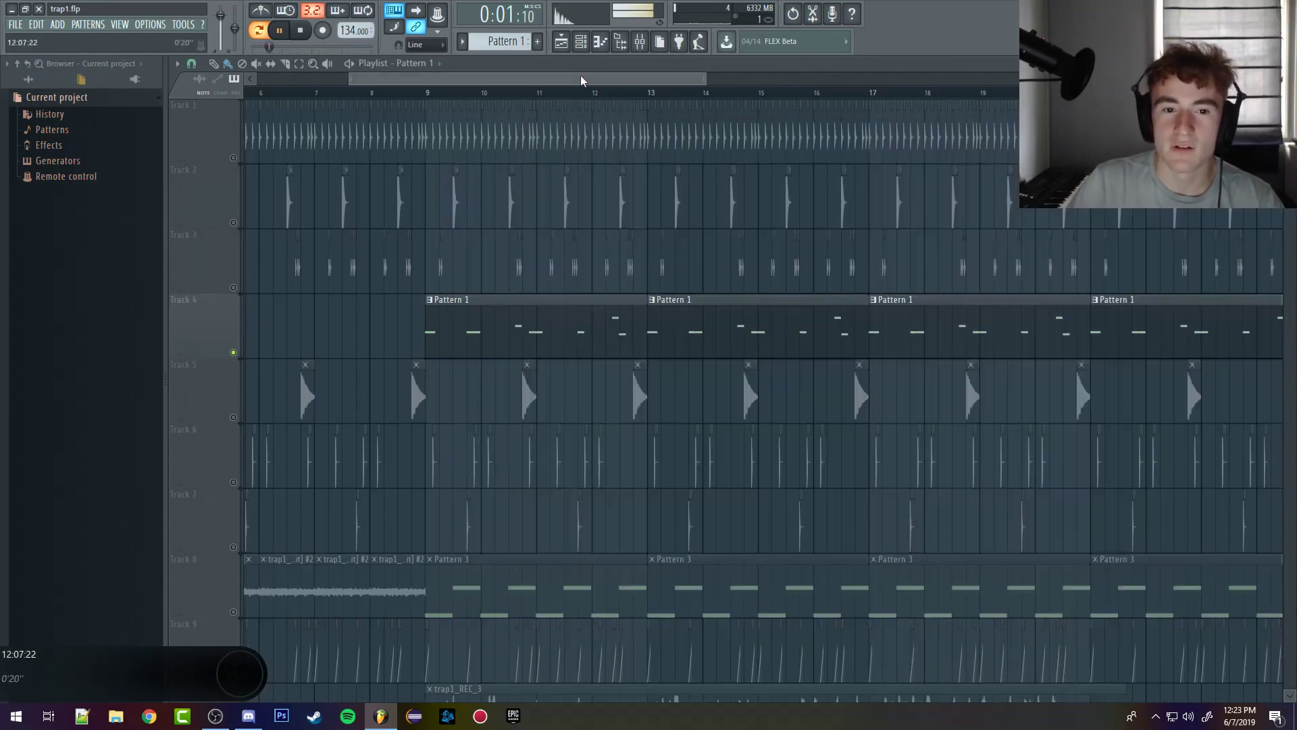
scroll(376, 304, "down", 6, "ctrl")
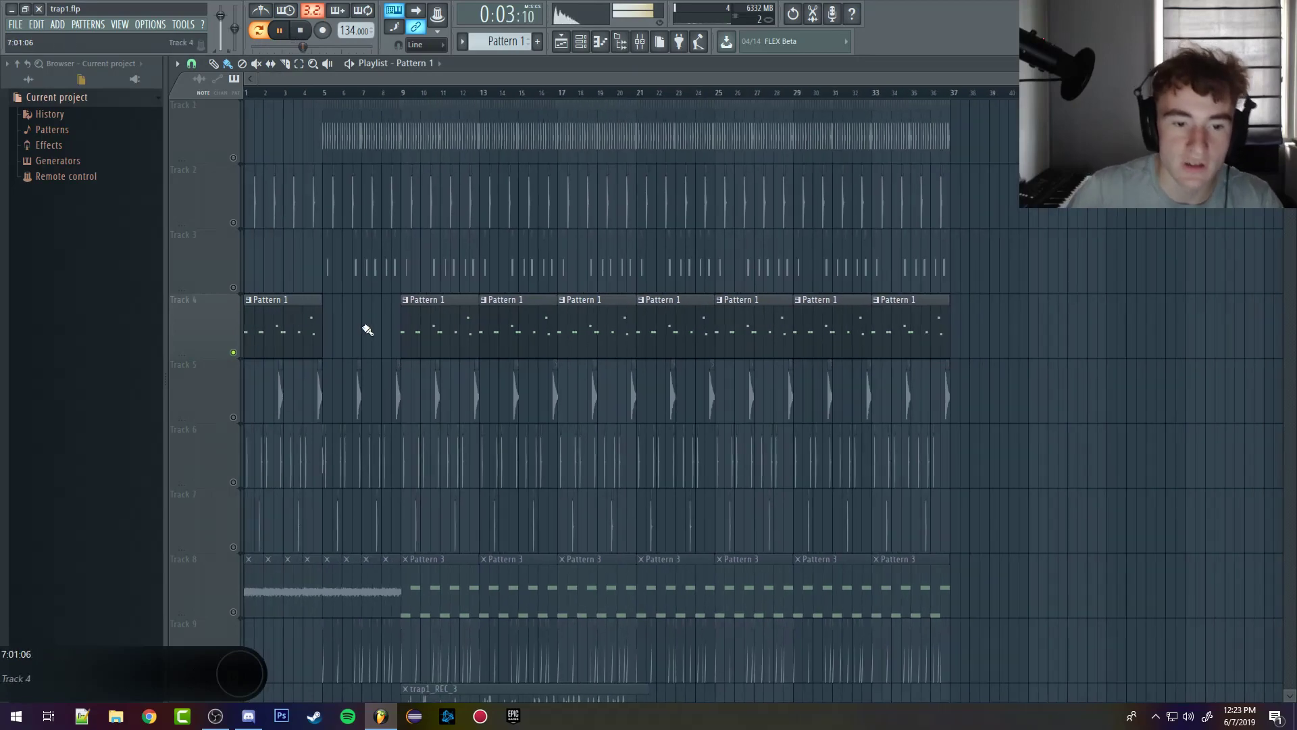
Step: Stop playback, unmute playlist tracks 8 and 9, and place the song position at bar 9
scroll(367, 327, "down", 3)
key("space")
scroll(267, 261, "up", 3)
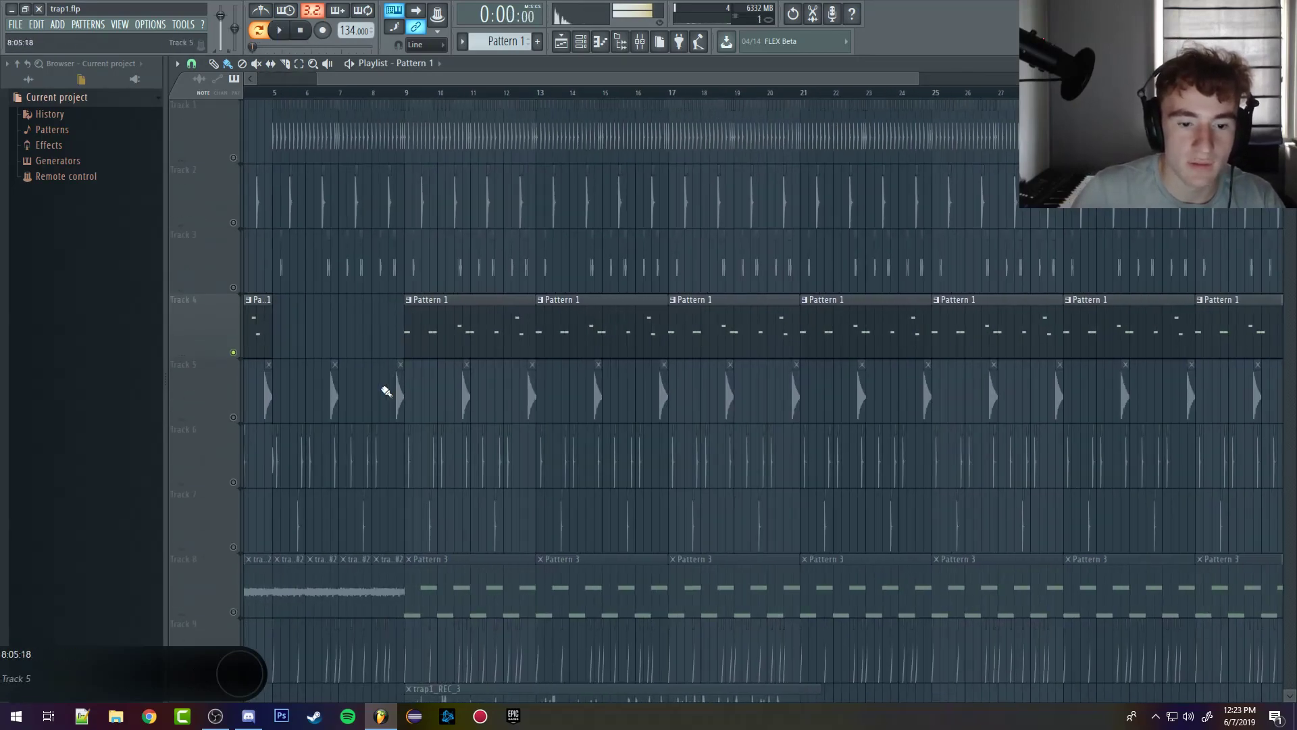
scroll(378, 405, "down", 5)
scroll(506, 432, "up", 5, "ctrl")
scroll(289, 376, "up", 3, "ctrl")
left_click(232, 353)
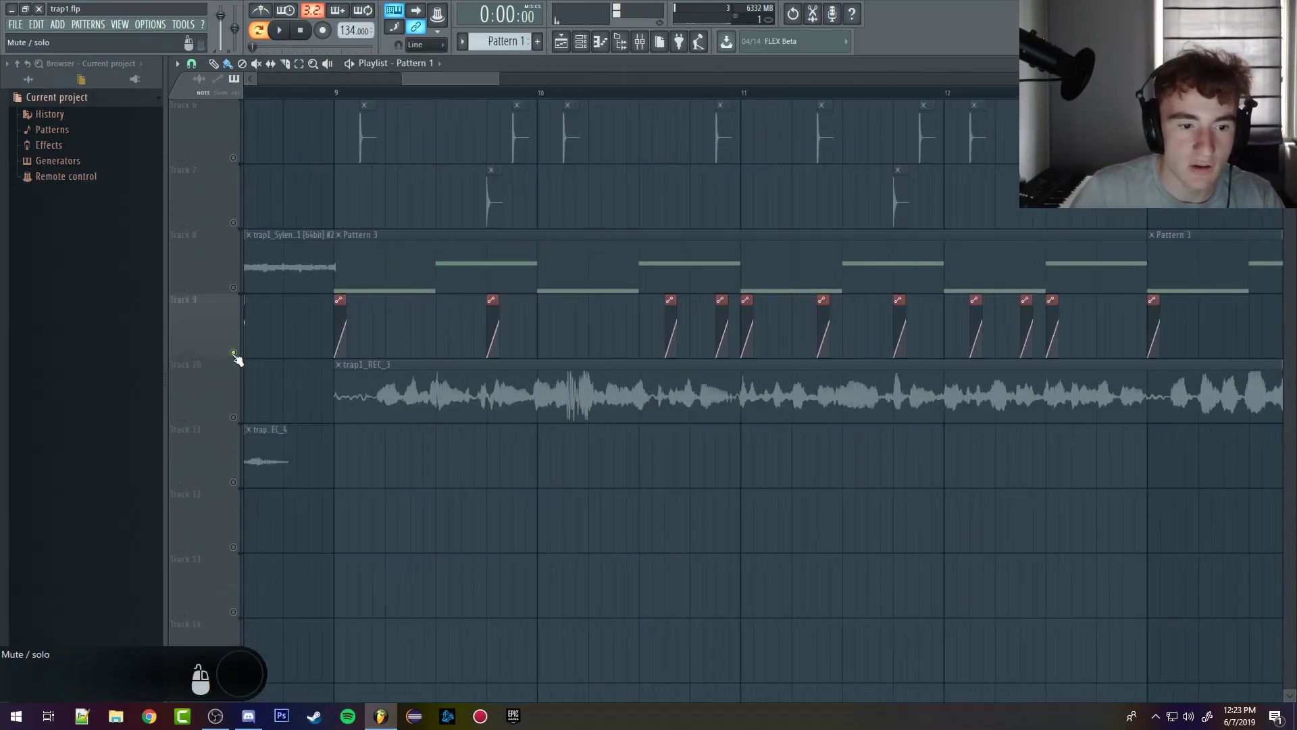
scroll(385, 353, "down", 3, "ctrl")
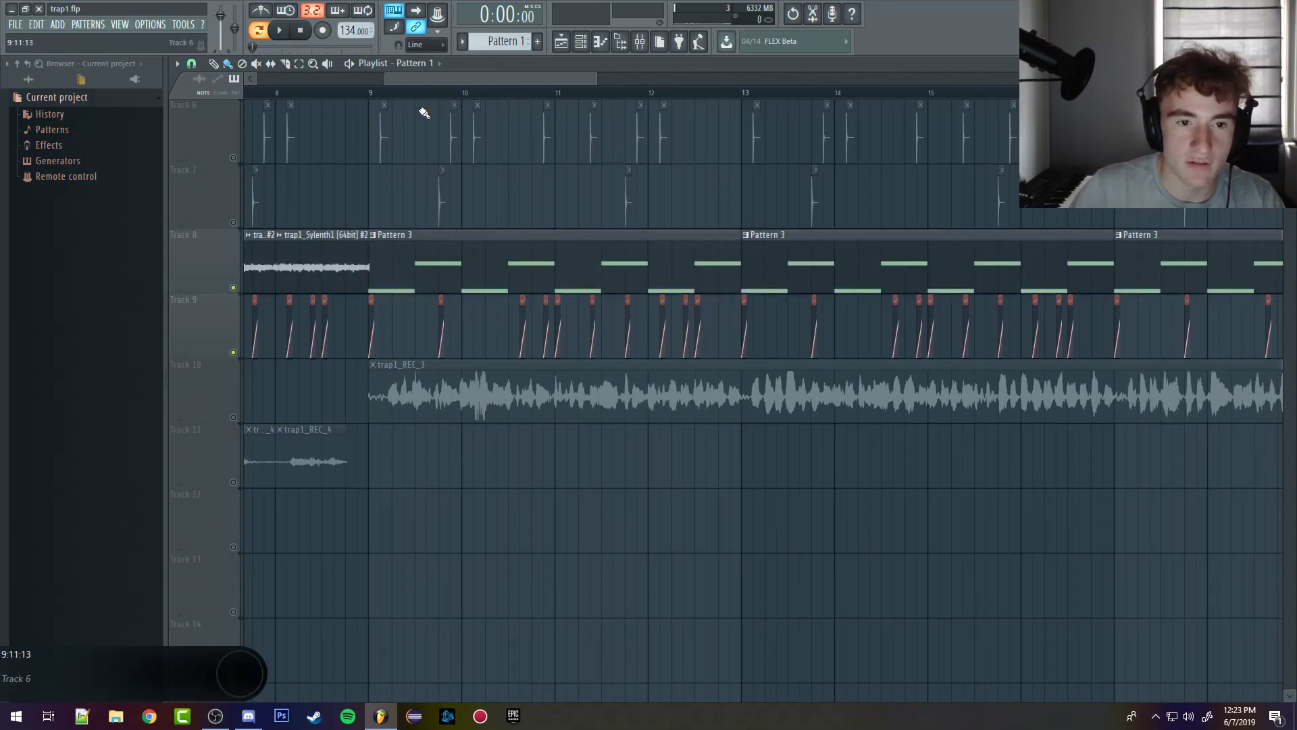
left_click(371, 93)
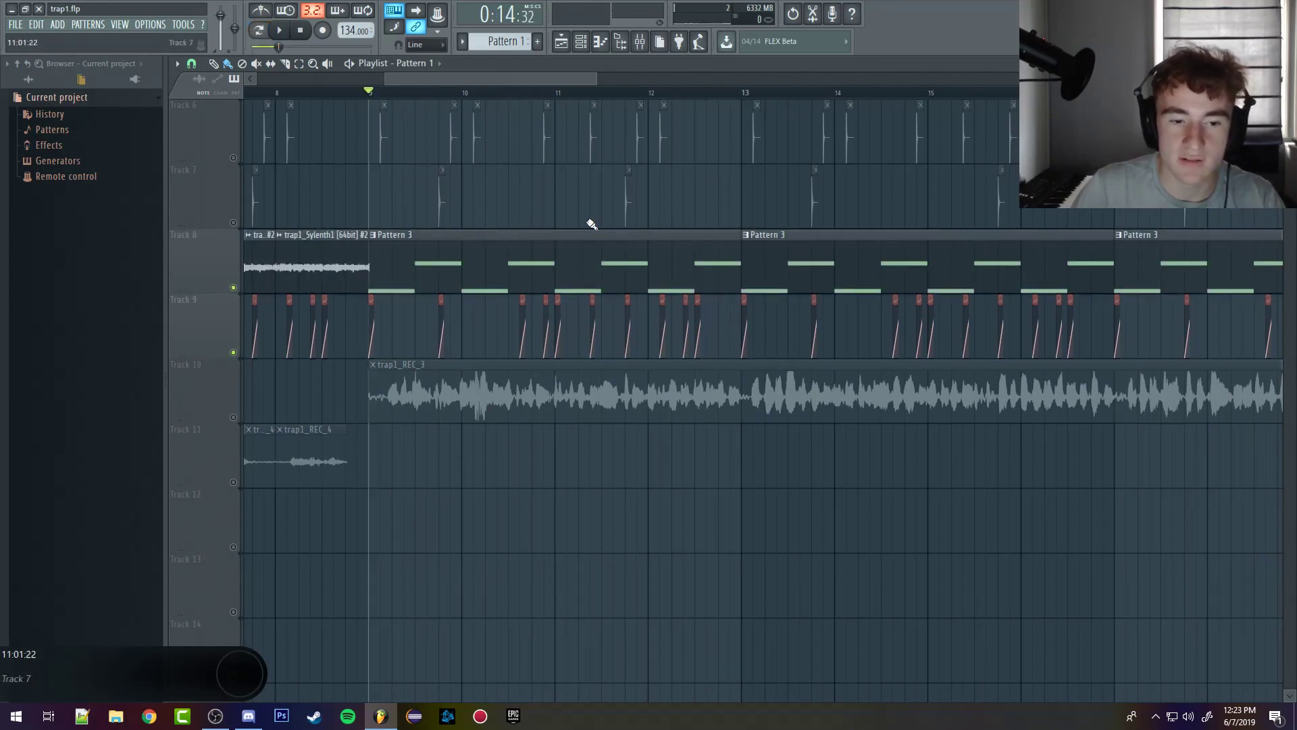
Step: Open Pattern 3 in the piano roll and listen to its alternating notes with the channel rack shown
double_click(405, 270)
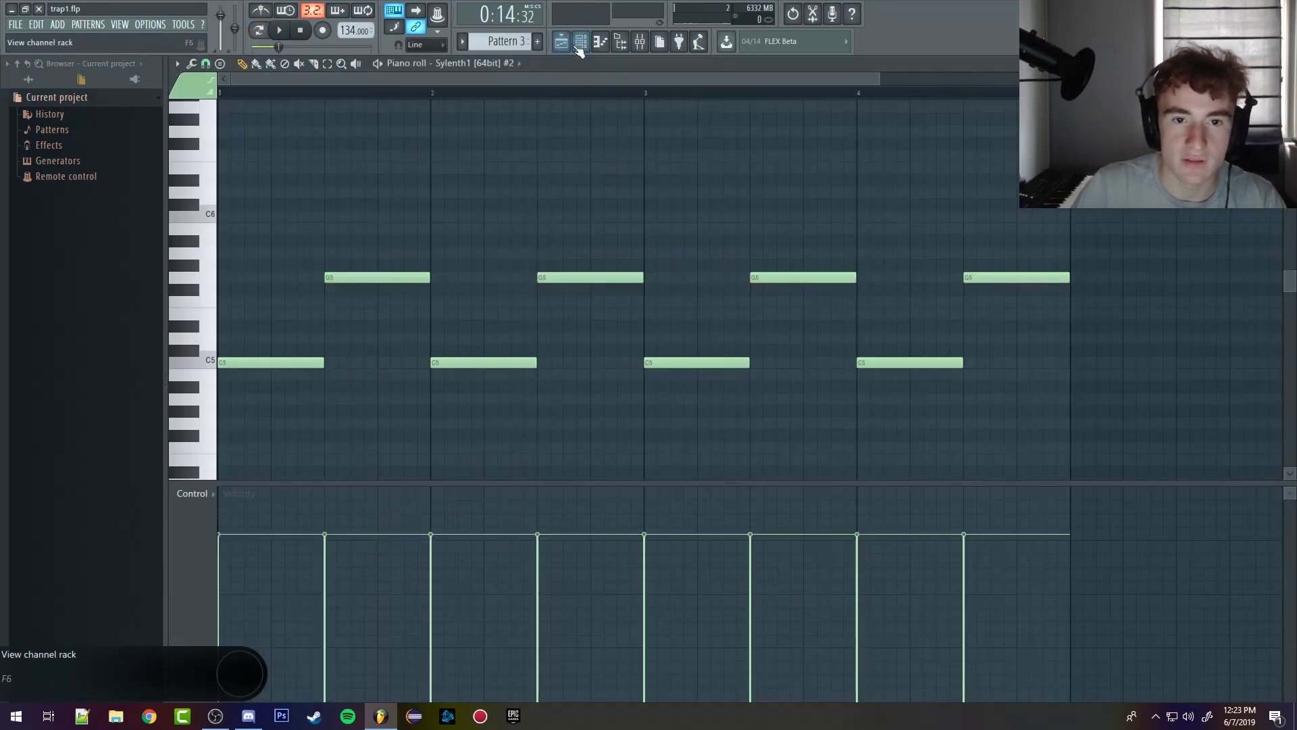
key("space")
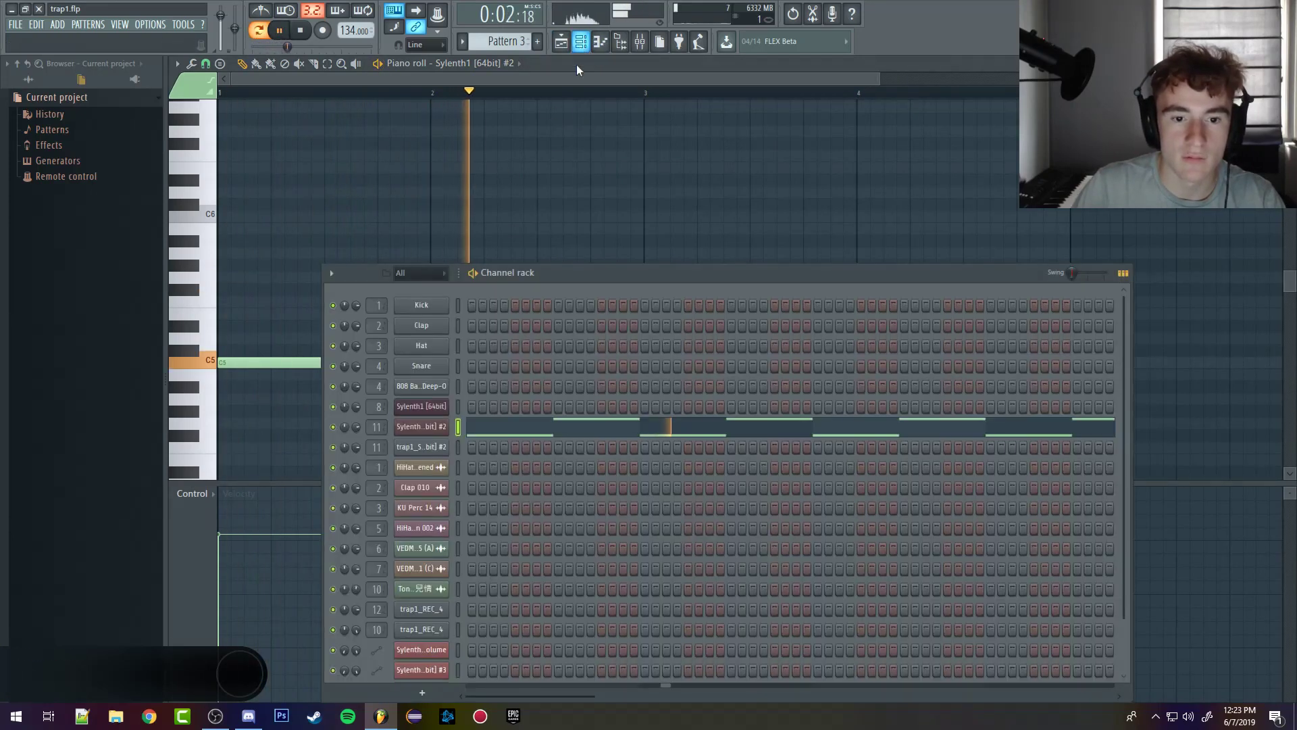
left_click(580, 41)
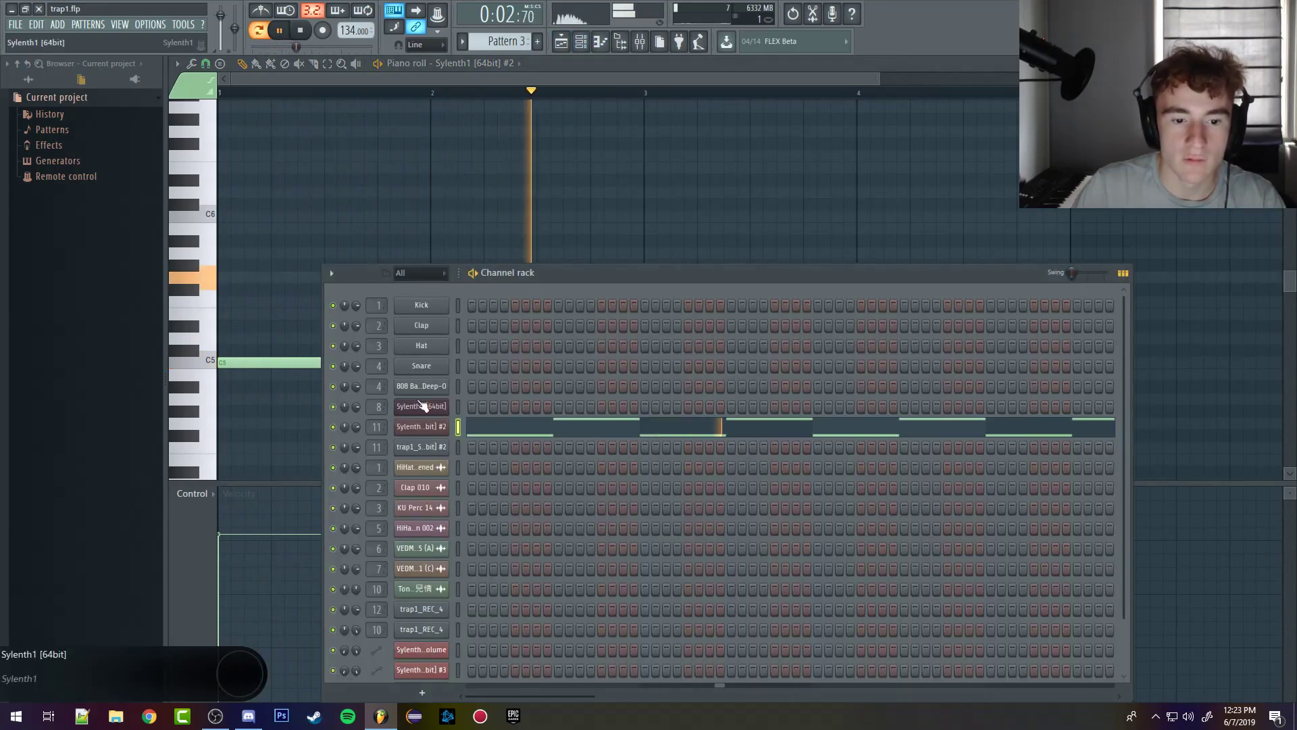
key("space")
Step: Open the Sylenth1 [64bit] #2 synth, sound a test note on its keyboard, and return to the piano roll
left_click(416, 426)
left_click_drag(510, 249, 555, 122)
left_click(589, 556)
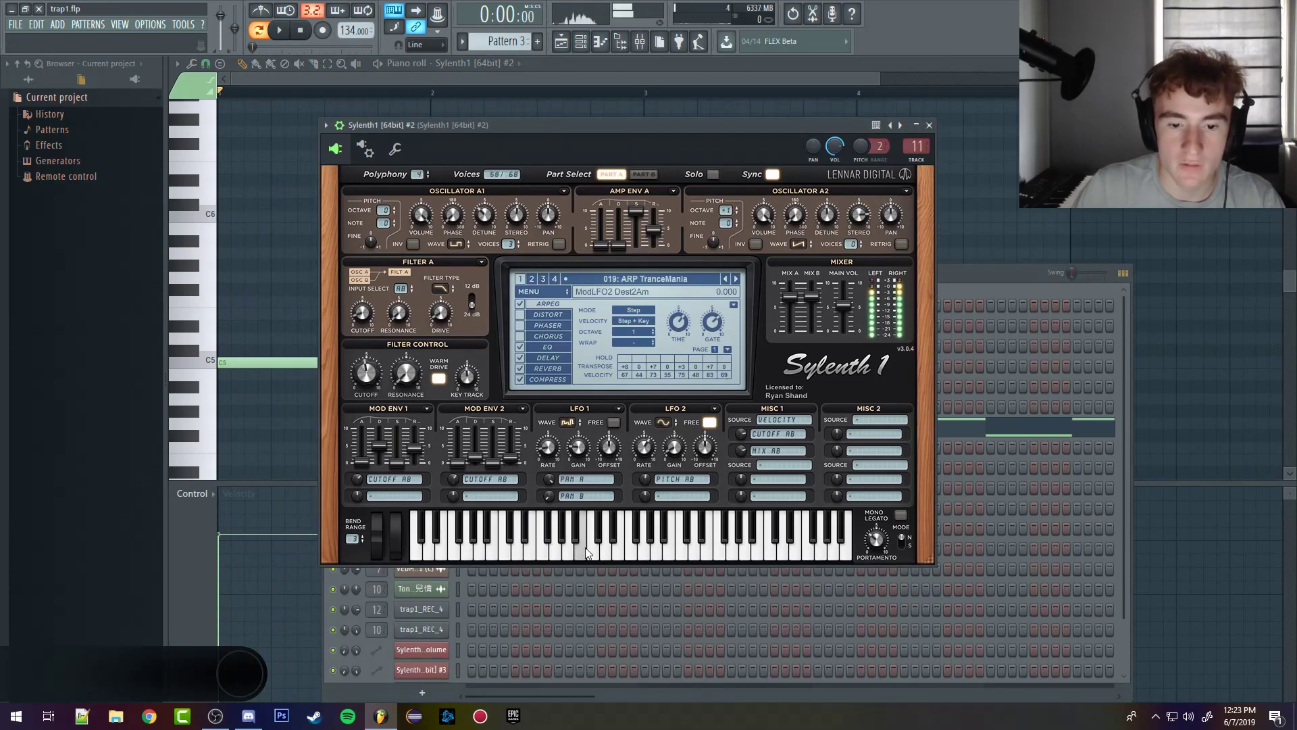
left_click(505, 82)
scroll(298, 219, "down", 2, "ctrl")
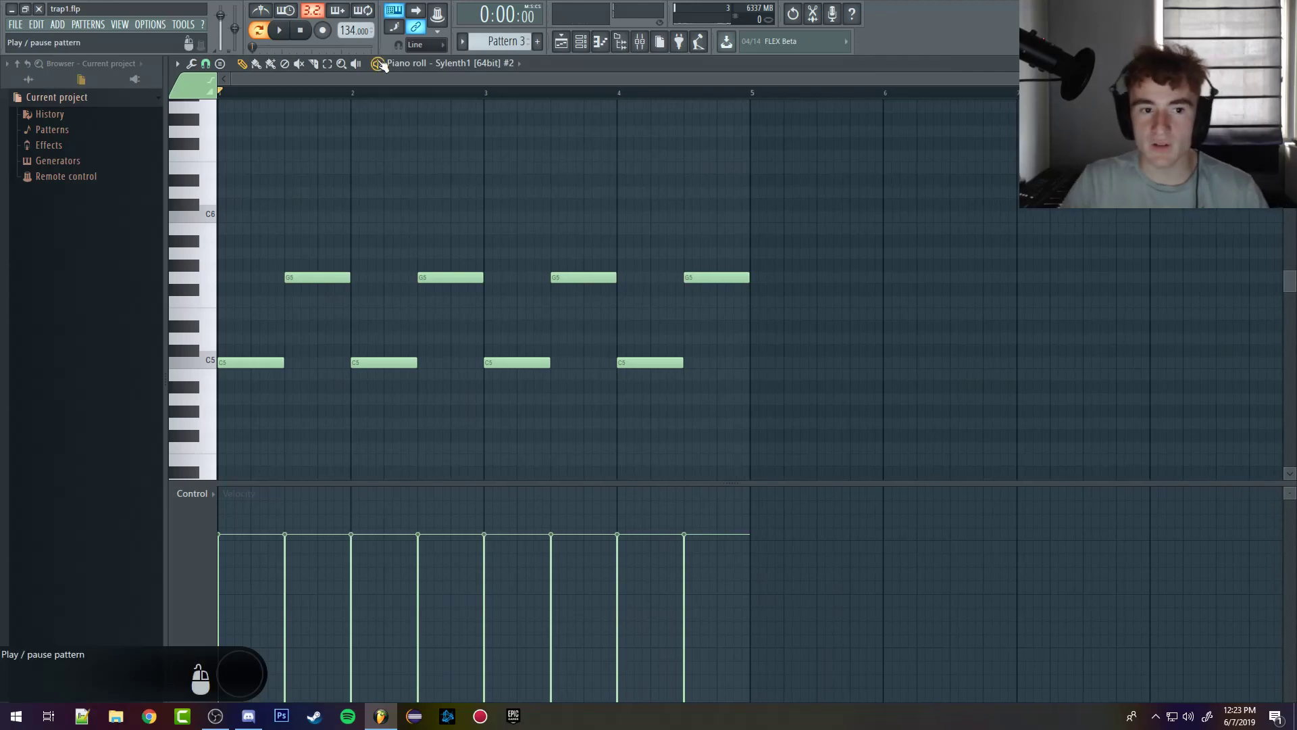
Step: Play Pattern 3 while examining the Fruity Reeverb 2 and Fruity Stereo Enhancer settings on the Sylenth1 #2 mixer track
left_click(640, 42)
key("space")
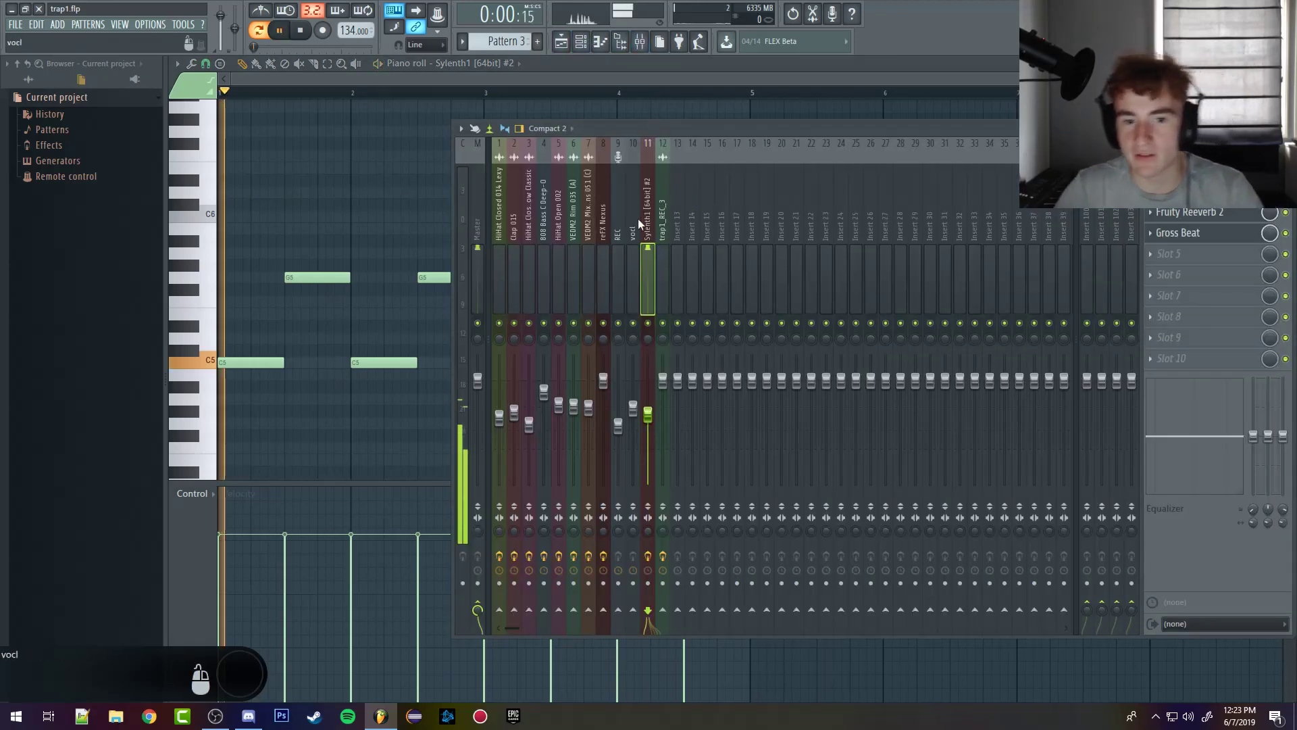
left_click(1182, 212)
left_click(1182, 191)
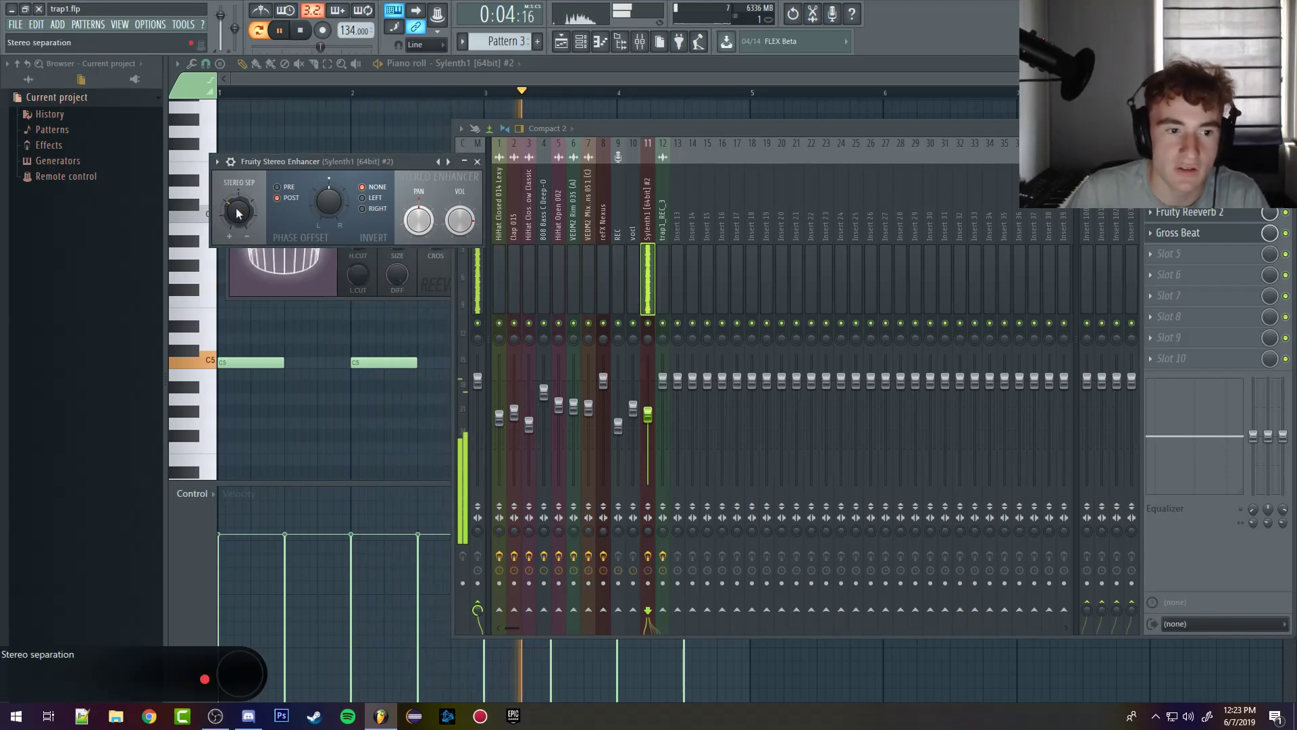
left_click(436, 82)
key("space")
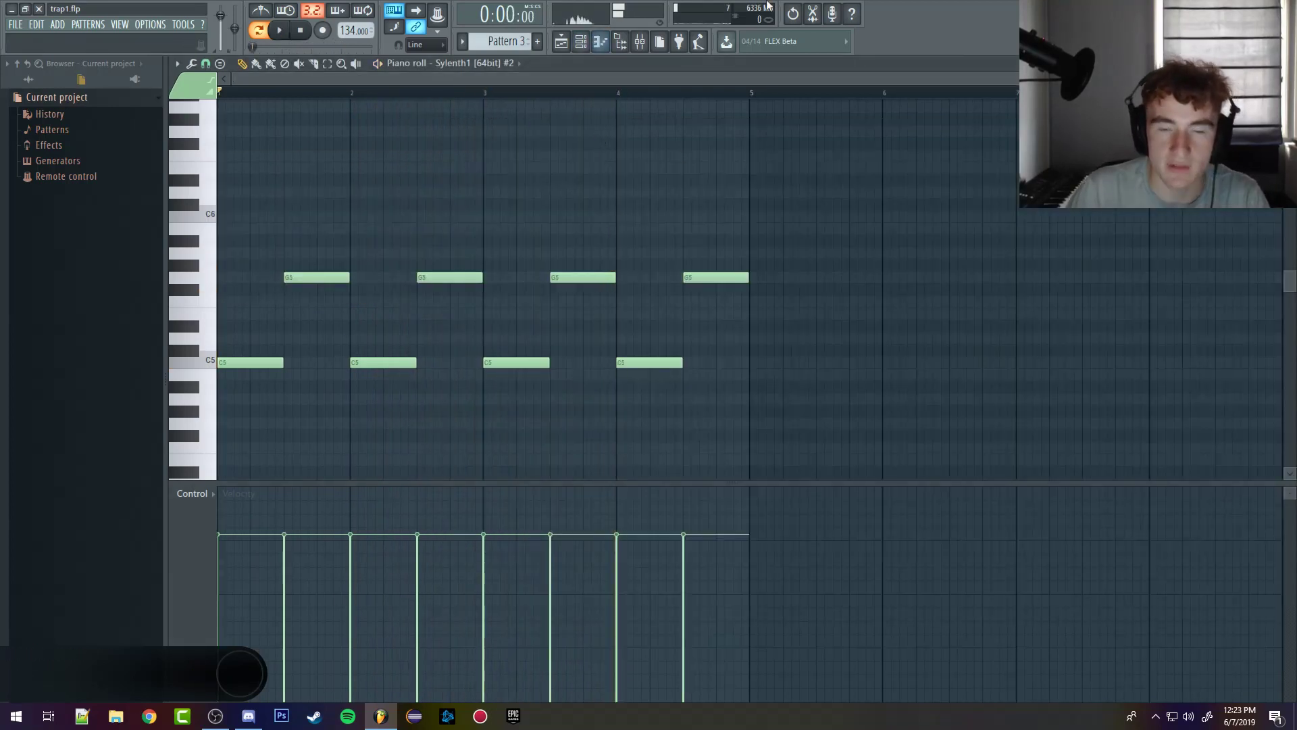
Step: In the Sylenth1 #2 track's Fruity Parametric EQ 2, undo a trial band 5 boost and shift low-pass band 7 to a lower frequency
left_click(639, 43)
left_click(1183, 190)
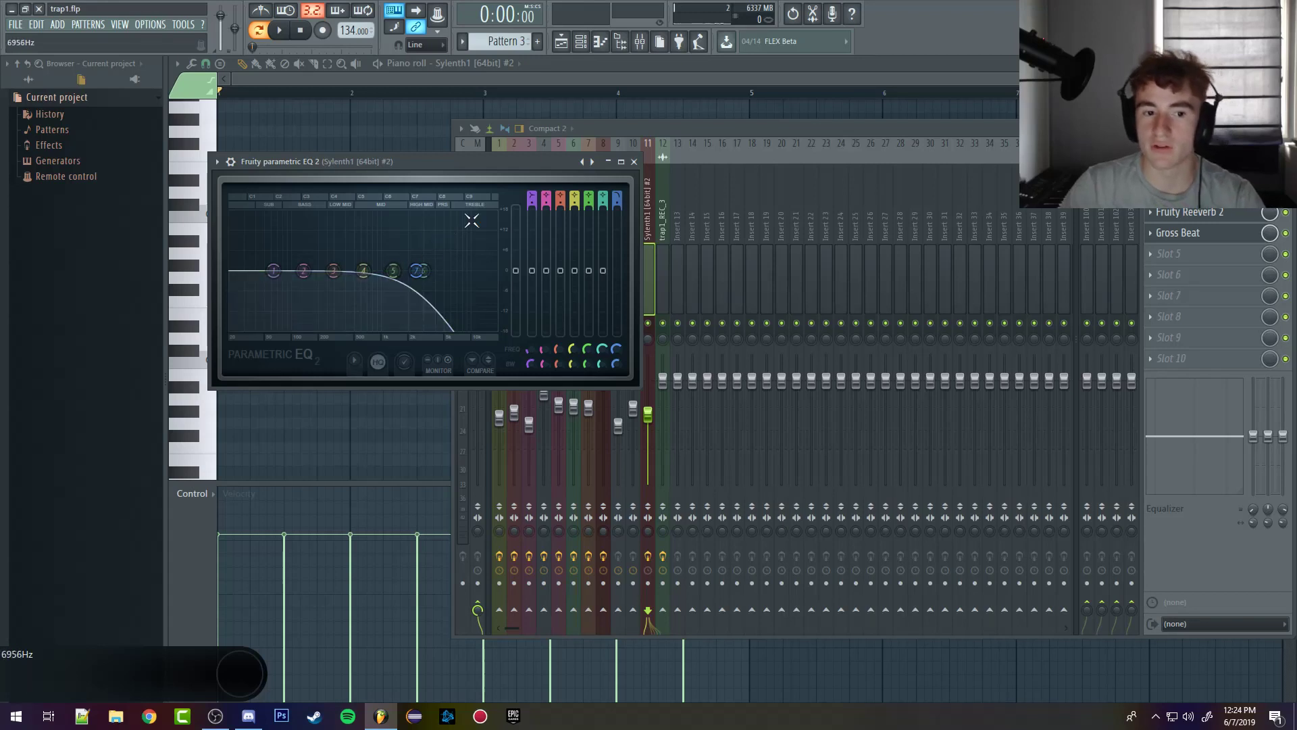
left_click_drag(393, 270, 440, 268)
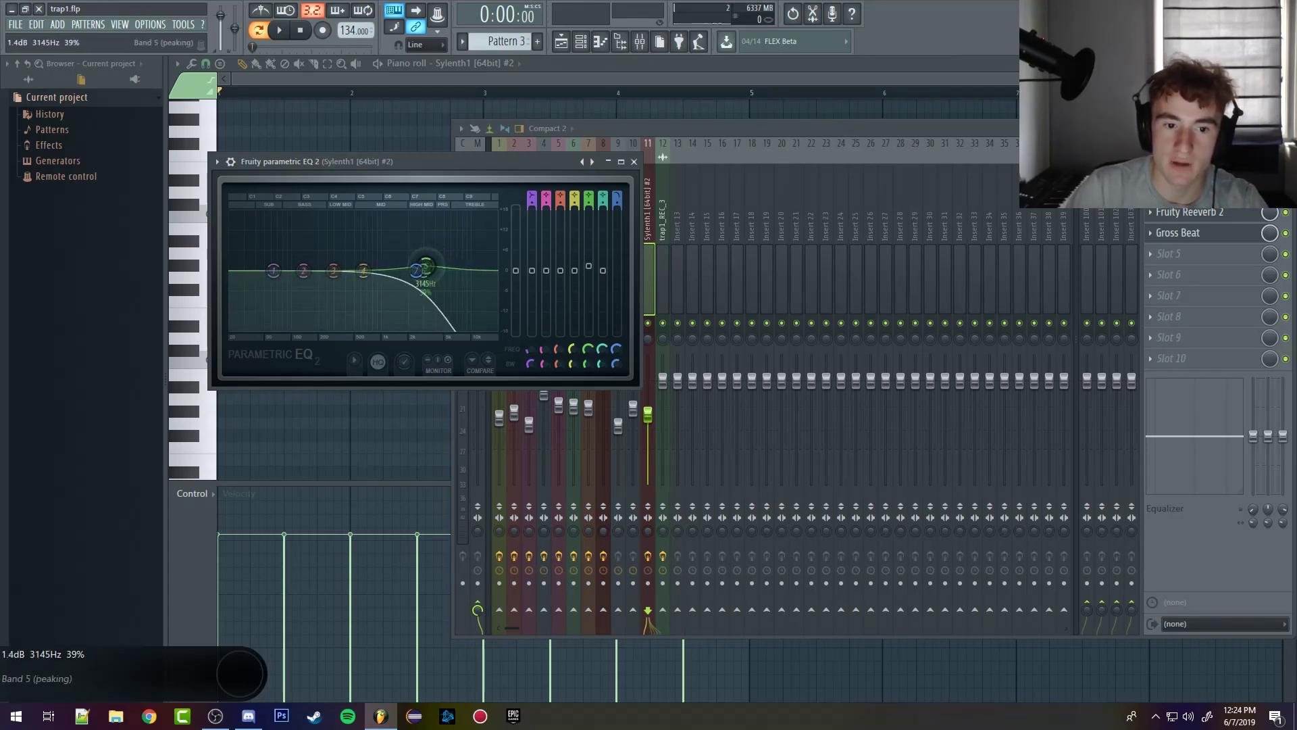
key("ctrl+z")
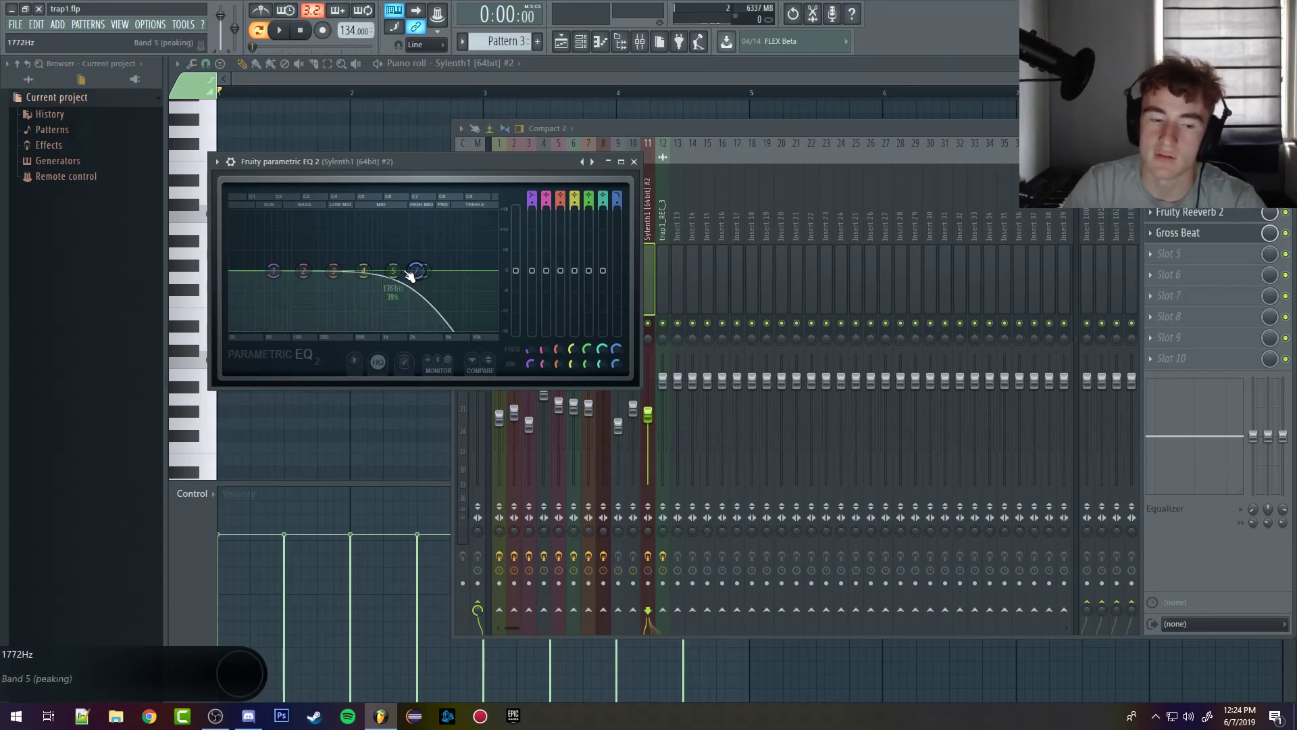
left_click_drag(435, 282, 416, 273)
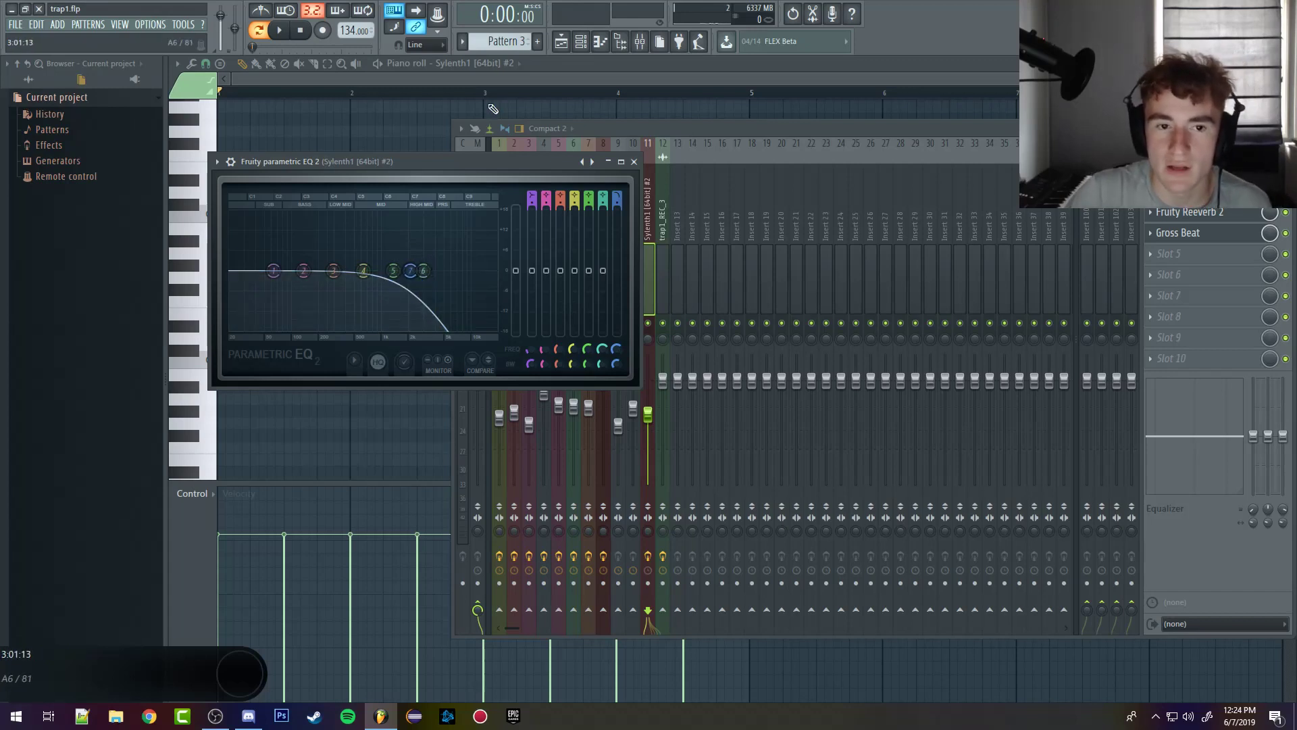
left_click(484, 76)
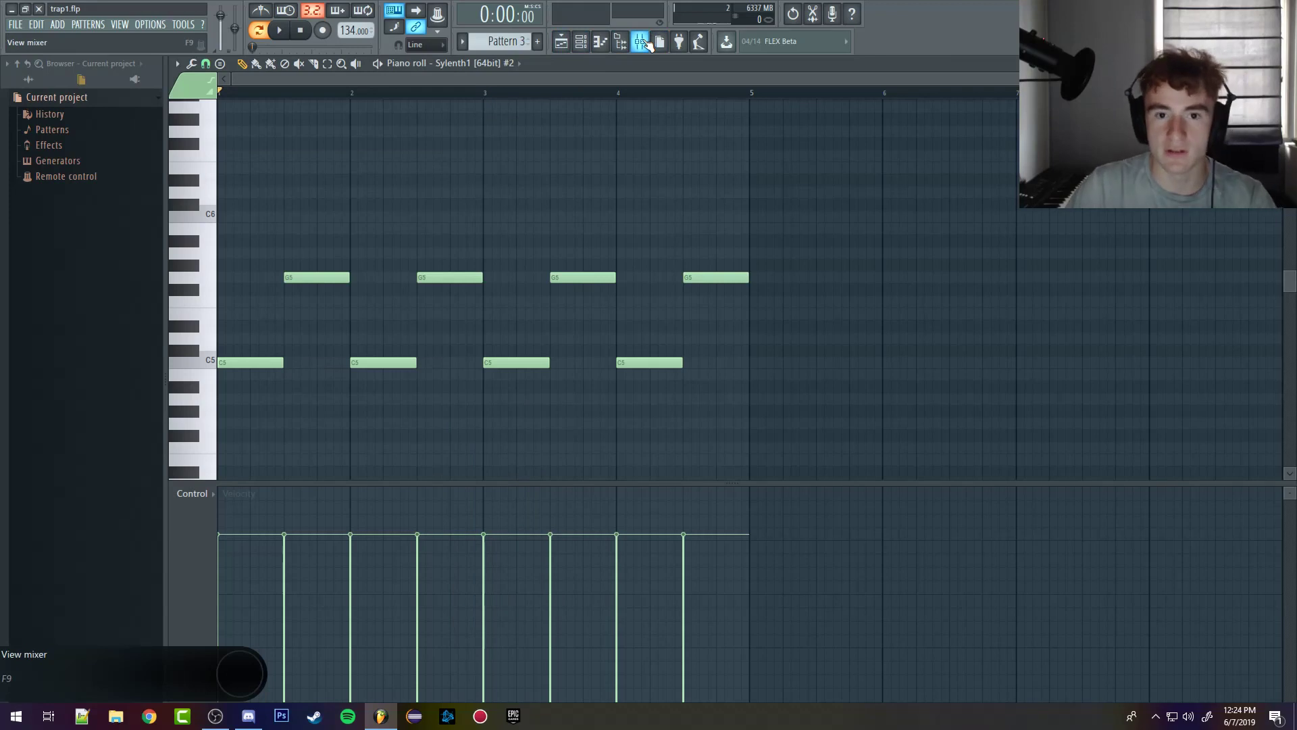
Step: Examine the Gross Beat and Fruity Reeverb 2 effects on the Sylenth1 #2 mixer track, finishing on Gross Beat's time envelope
left_click(580, 41)
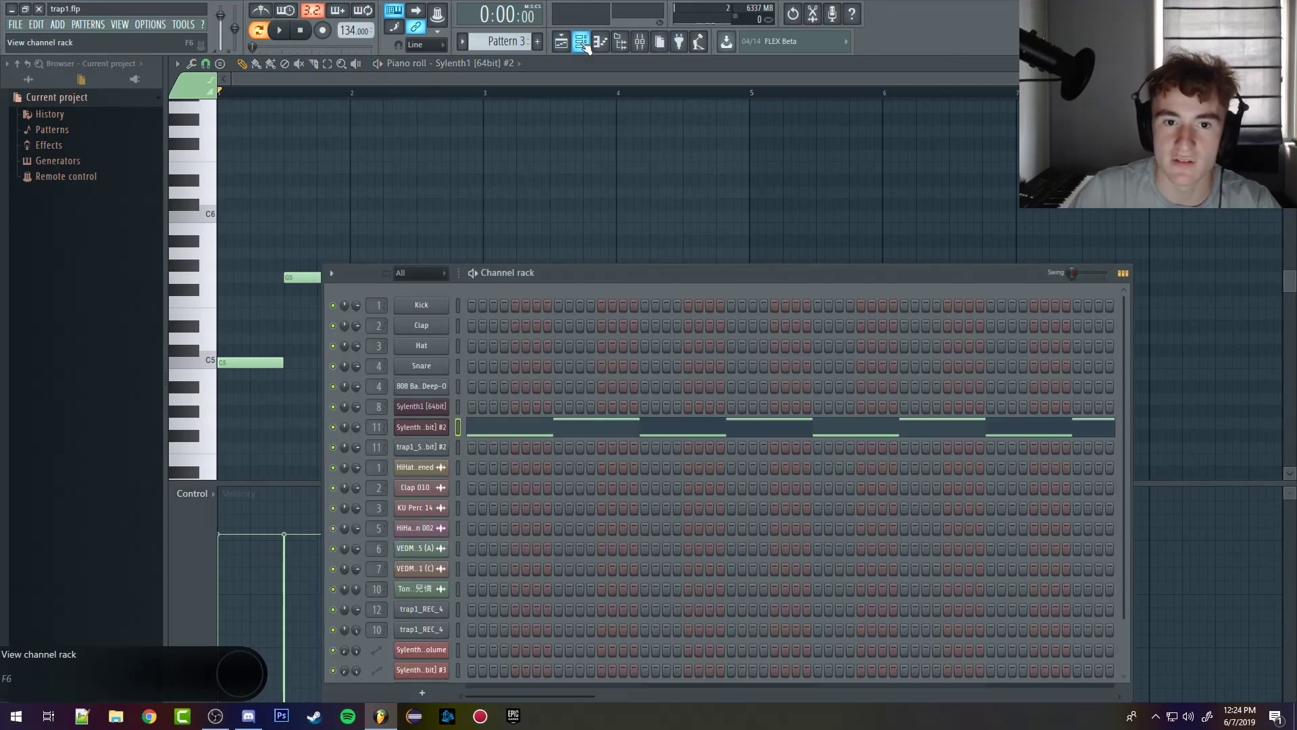
left_click(640, 42)
left_click(1192, 230)
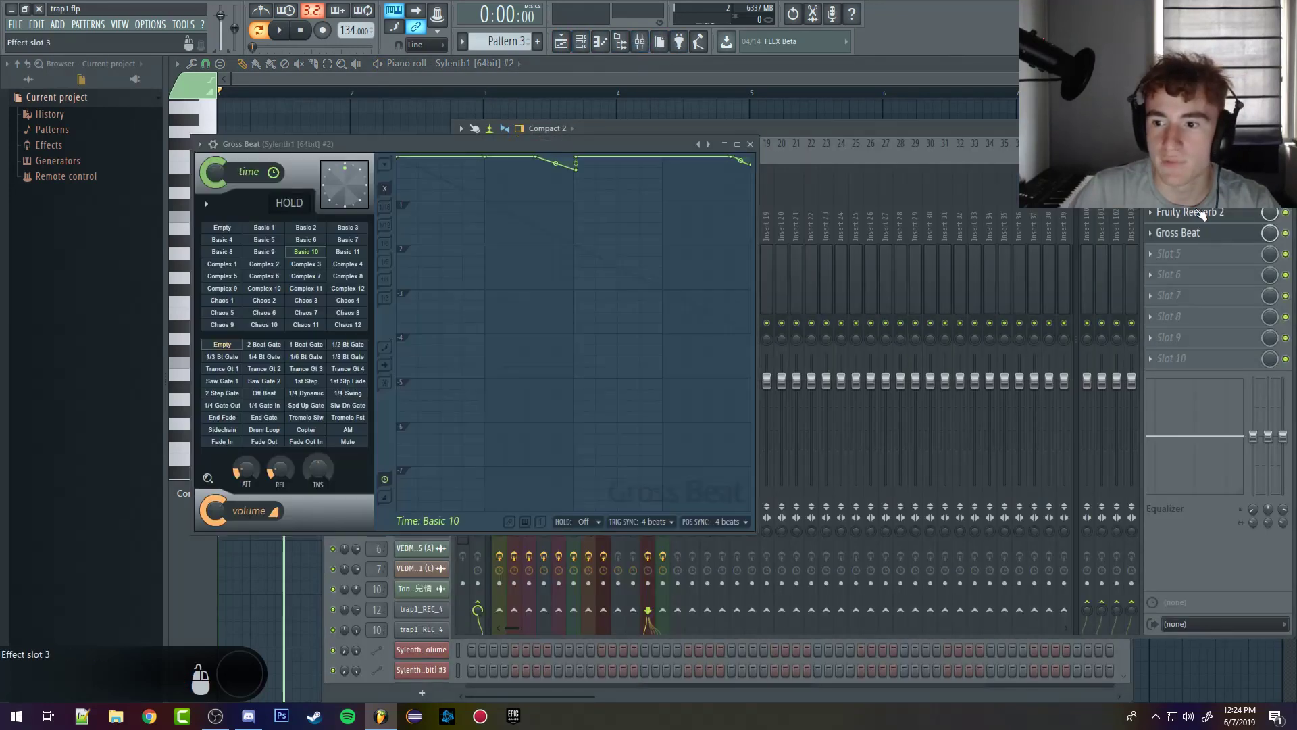
left_click(1201, 214)
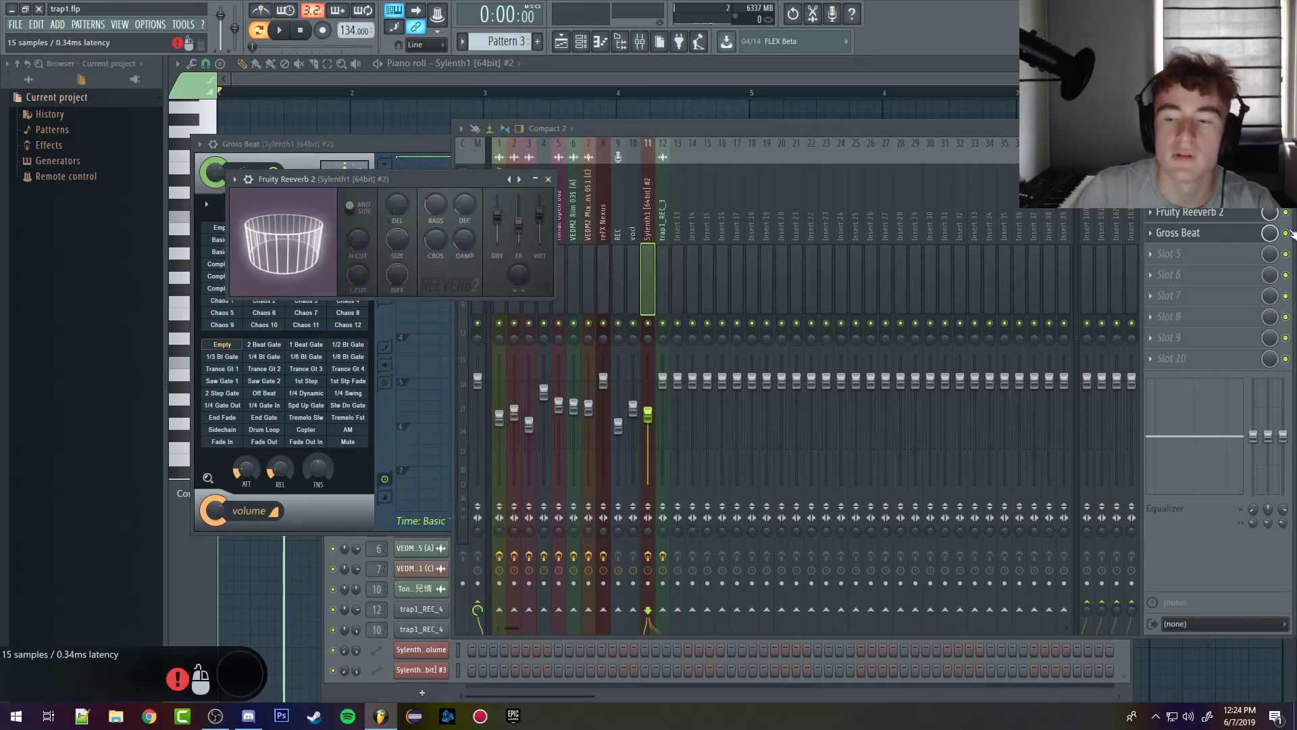
left_click(1178, 234)
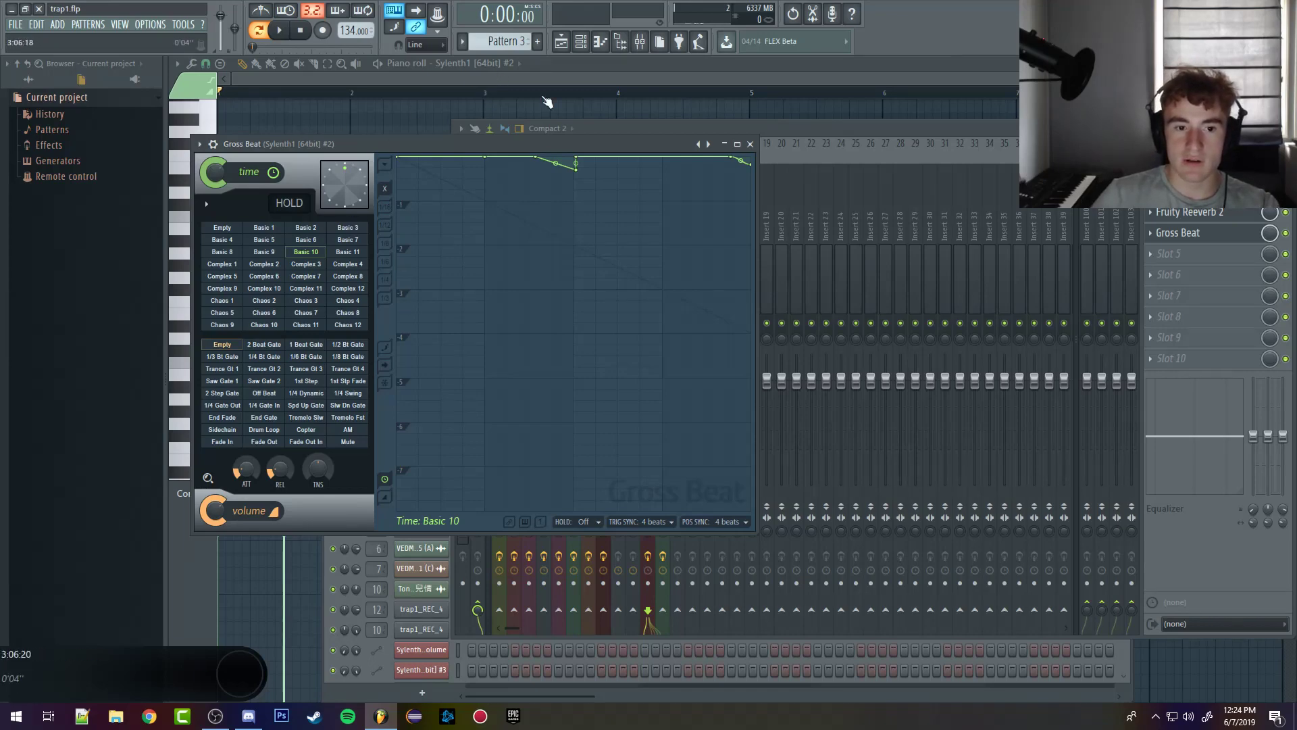
left_click(558, 75)
Step: Show the start of Pattern 3 in the playlist and play the arrangement briefly from bar 9
left_click(560, 41)
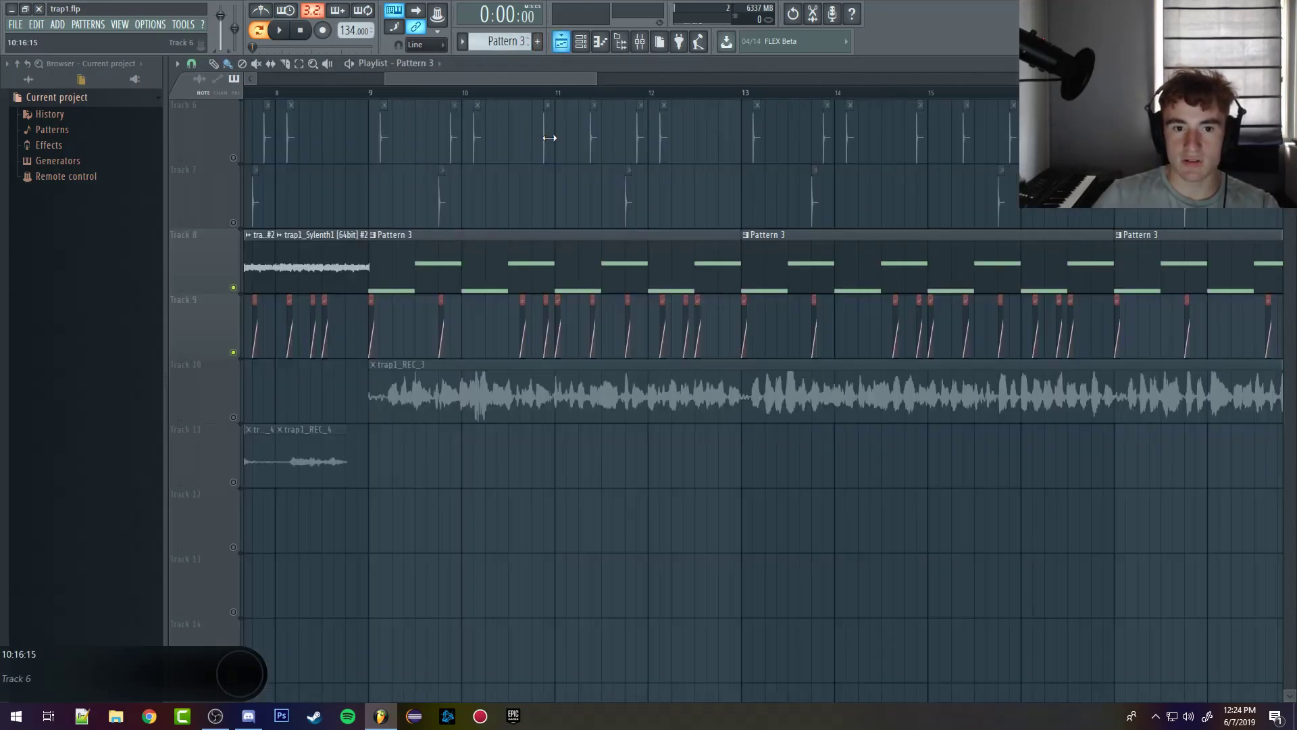
scroll(383, 383, "up", 5)
scroll(342, 281, "up", 4)
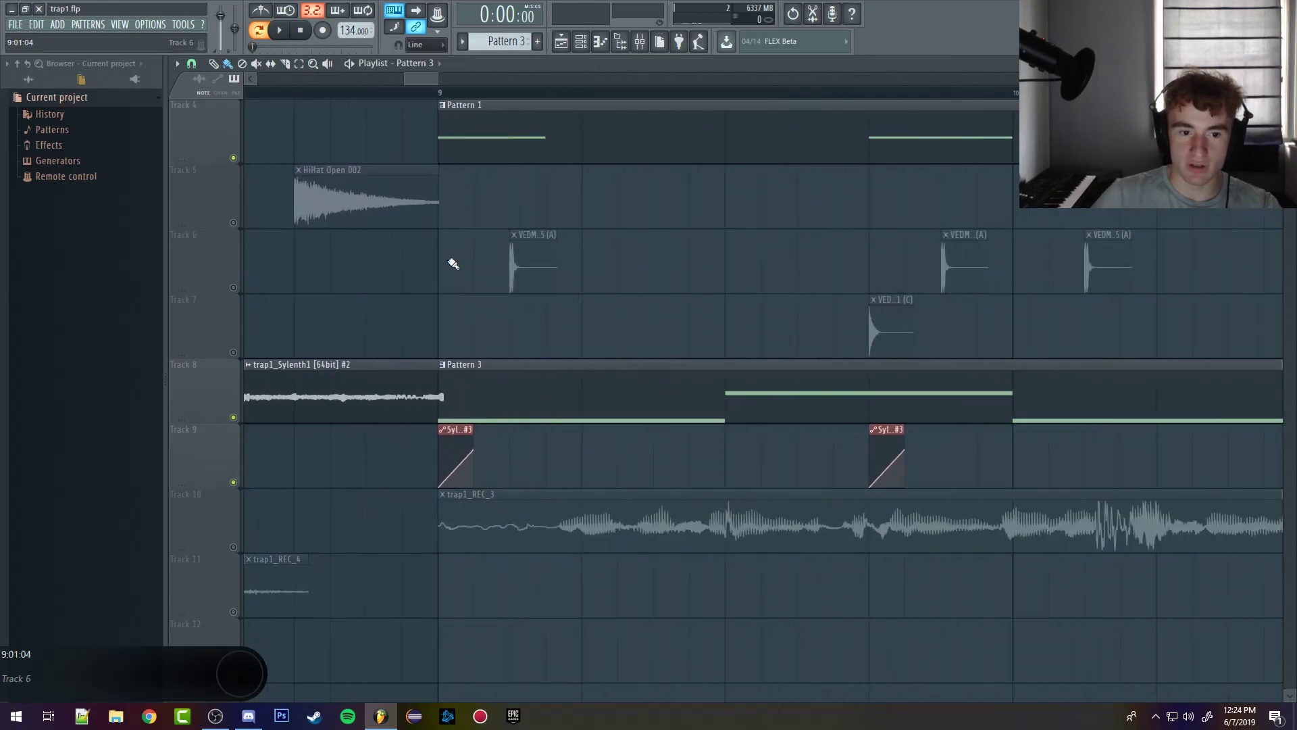
left_click(447, 95)
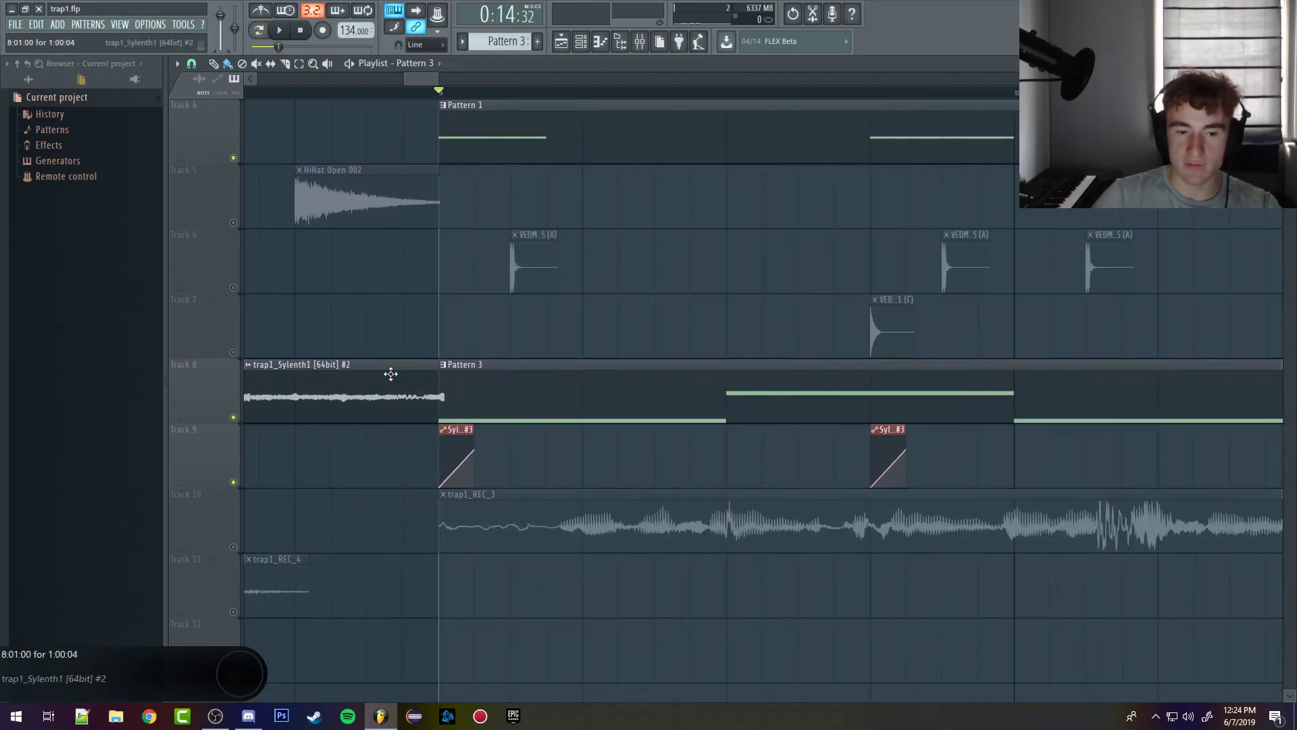
scroll(646, 246, "down", 3)
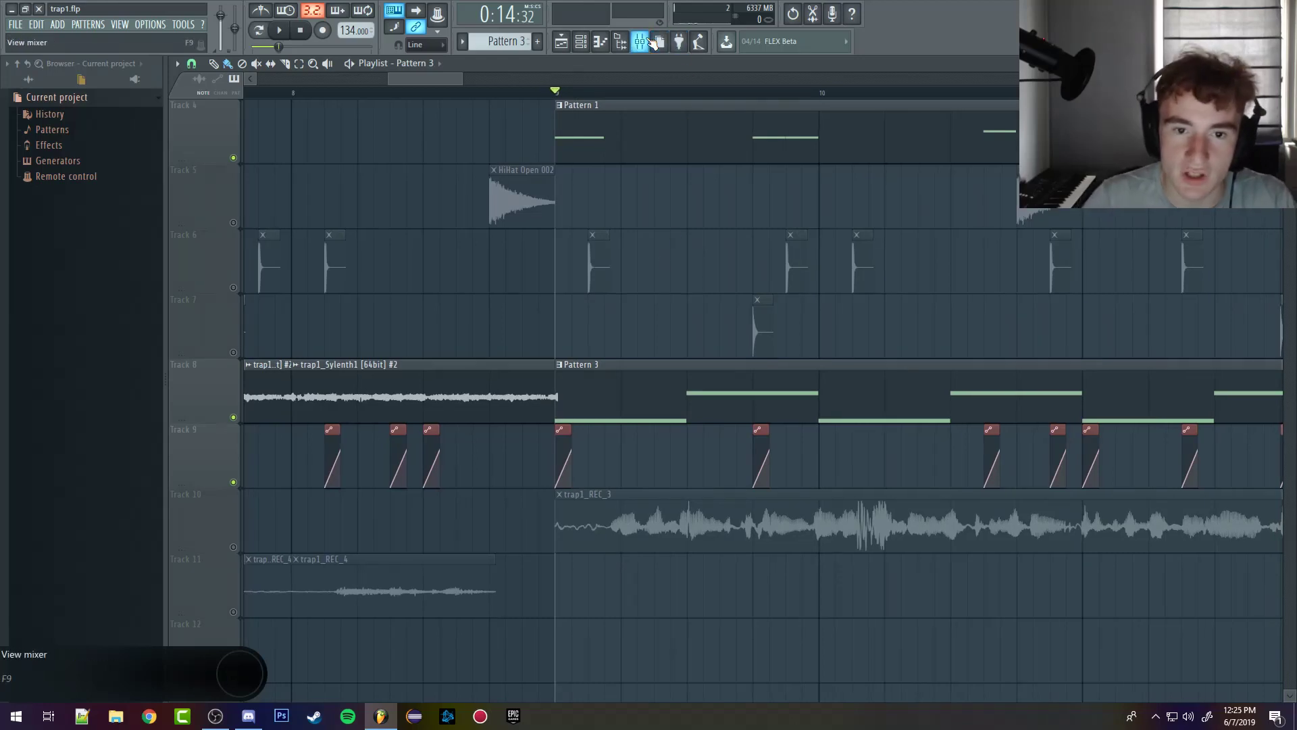
key("space")
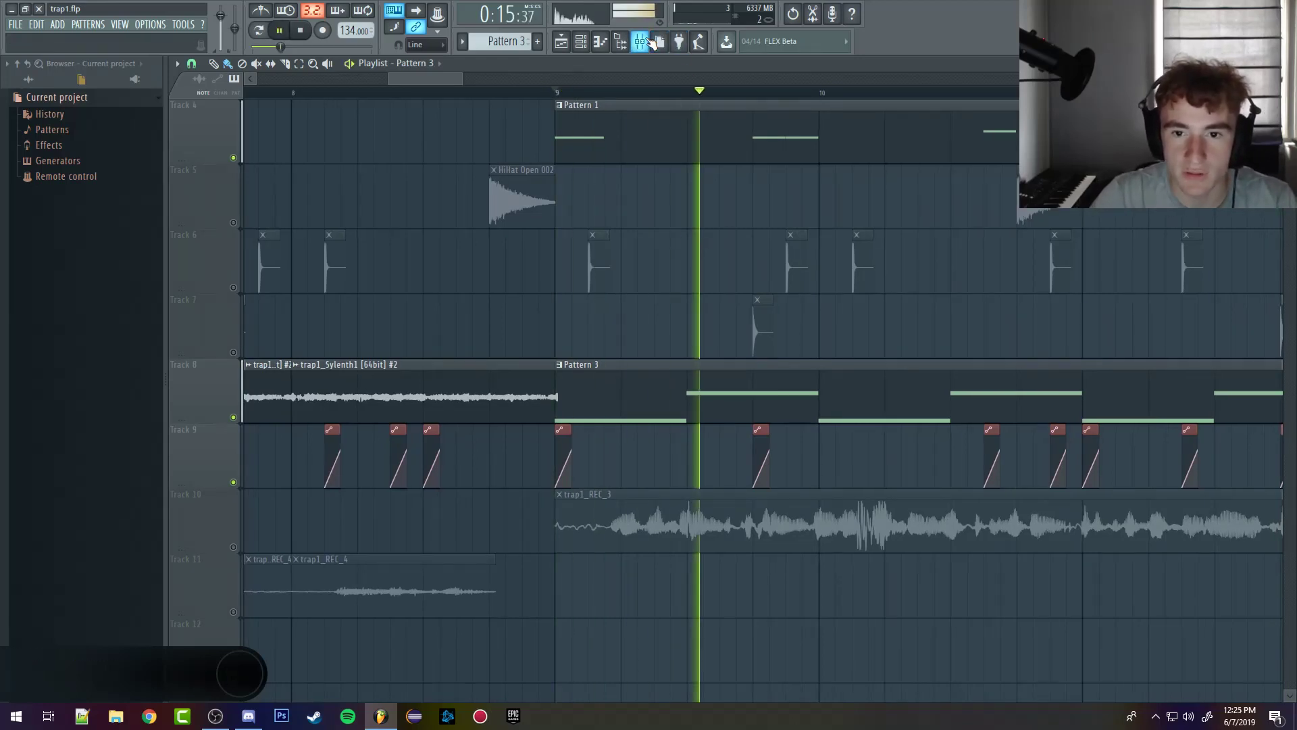
key("space")
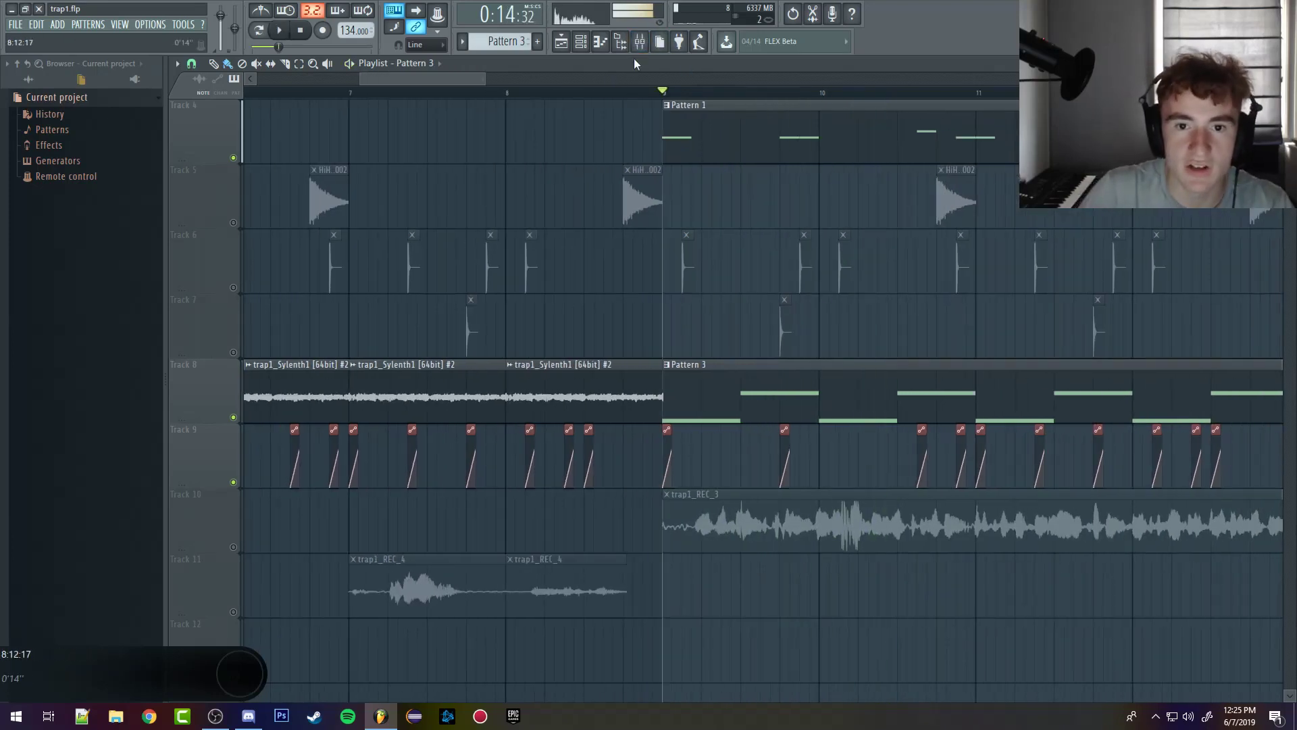
Step: Compare the playlist clips from bar 9 with the dip in Gross Beat's Basic 10 time envelope on the Sylenth1 #2 track
left_click(640, 43)
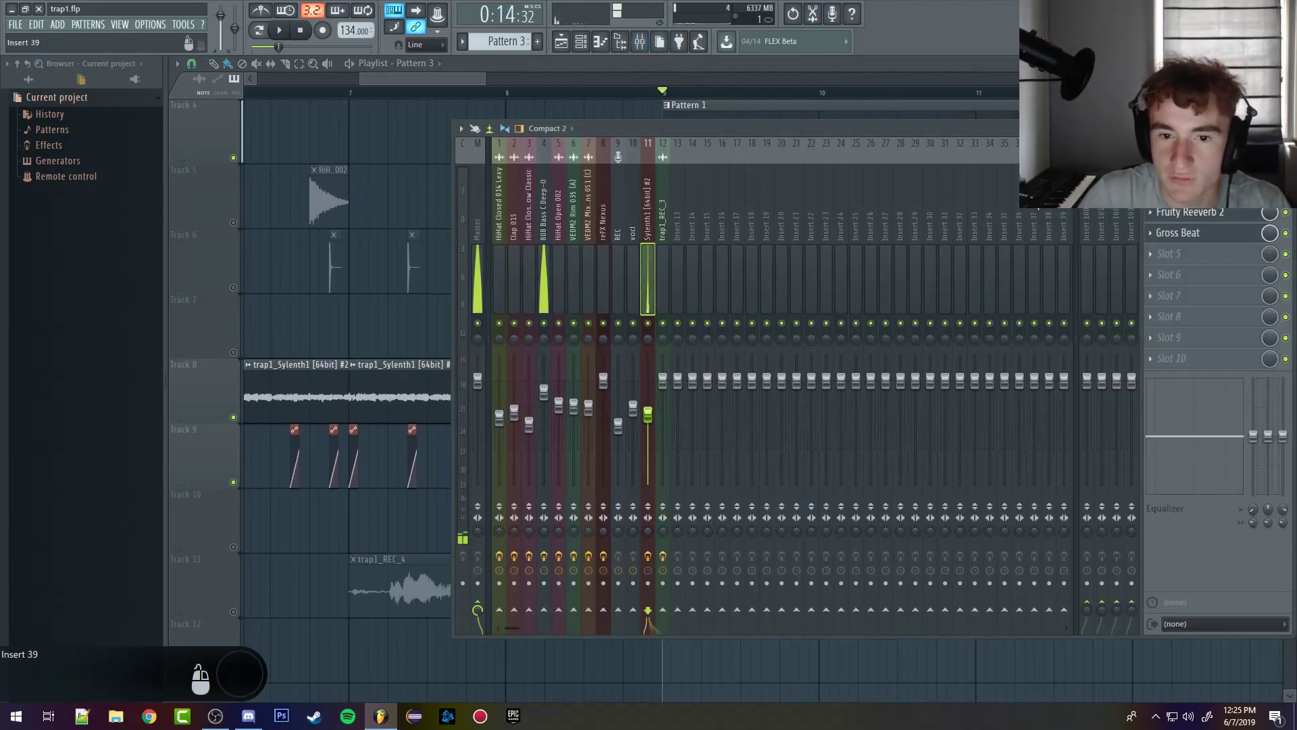
key("F9")
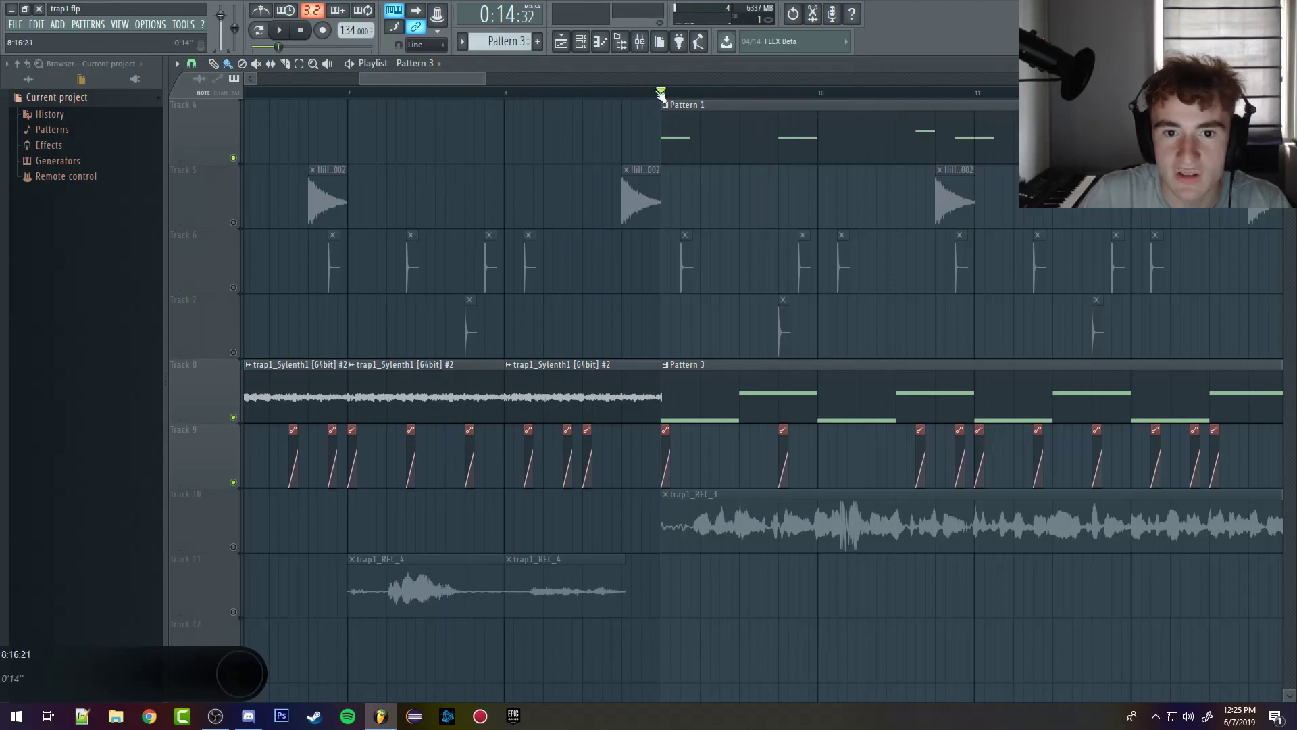
mouse_move(449, 79)
left_mouse_down()
mouse_move(513, 89)
mouse_move(475, 79)
left_mouse_up()
scroll(467, 187, "up", 2)
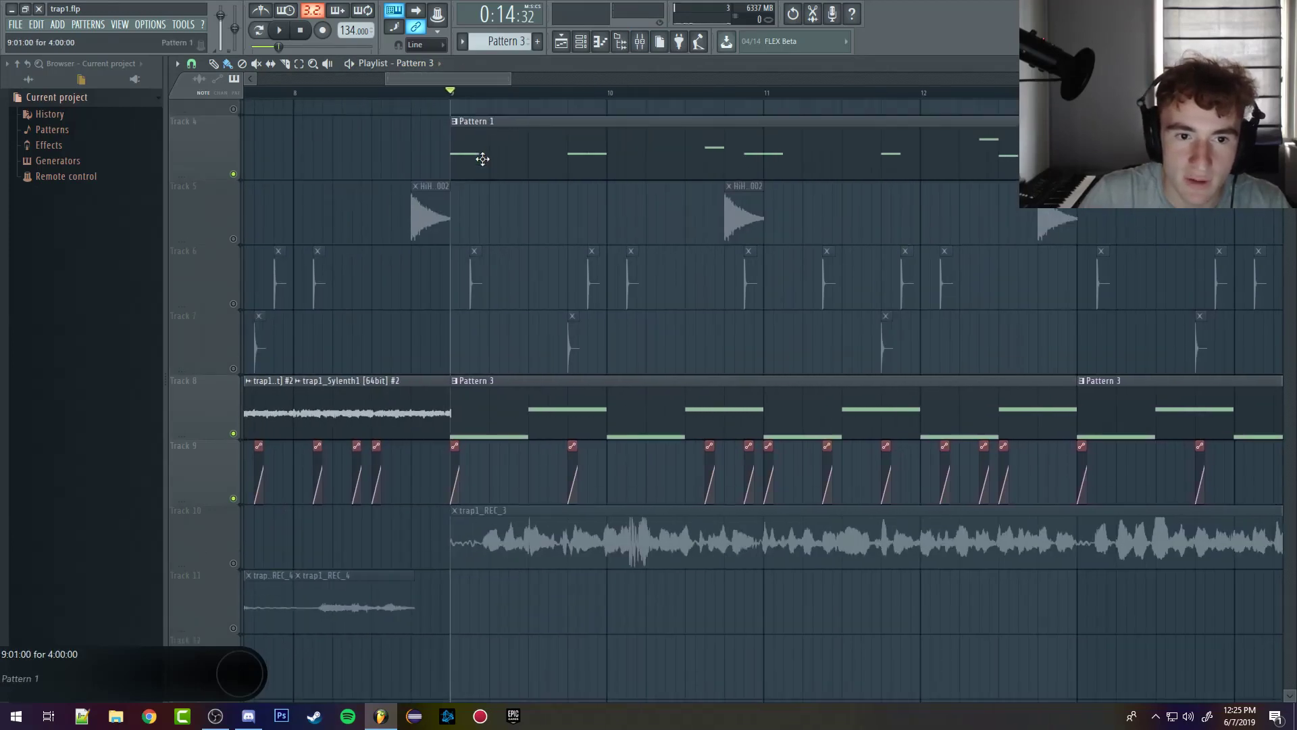
scroll(466, 187, "down", 1)
left_click(639, 41)
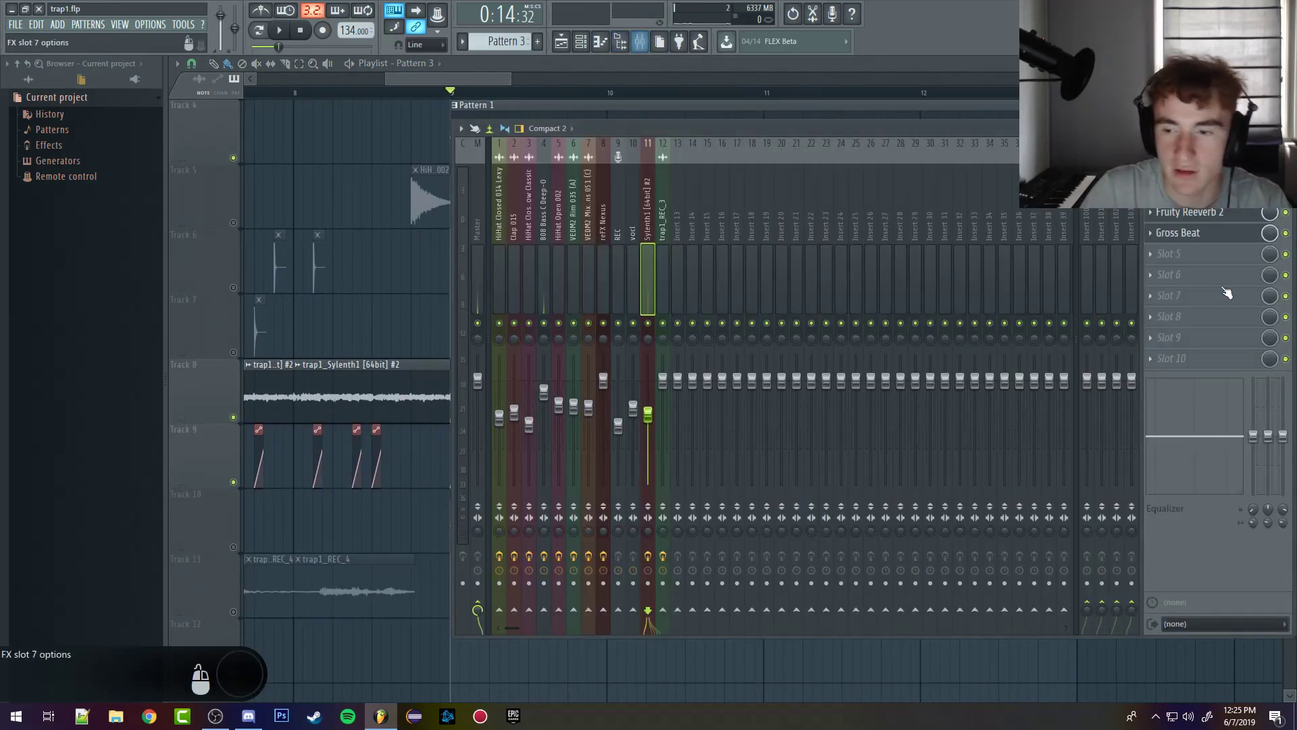
left_click(1192, 232)
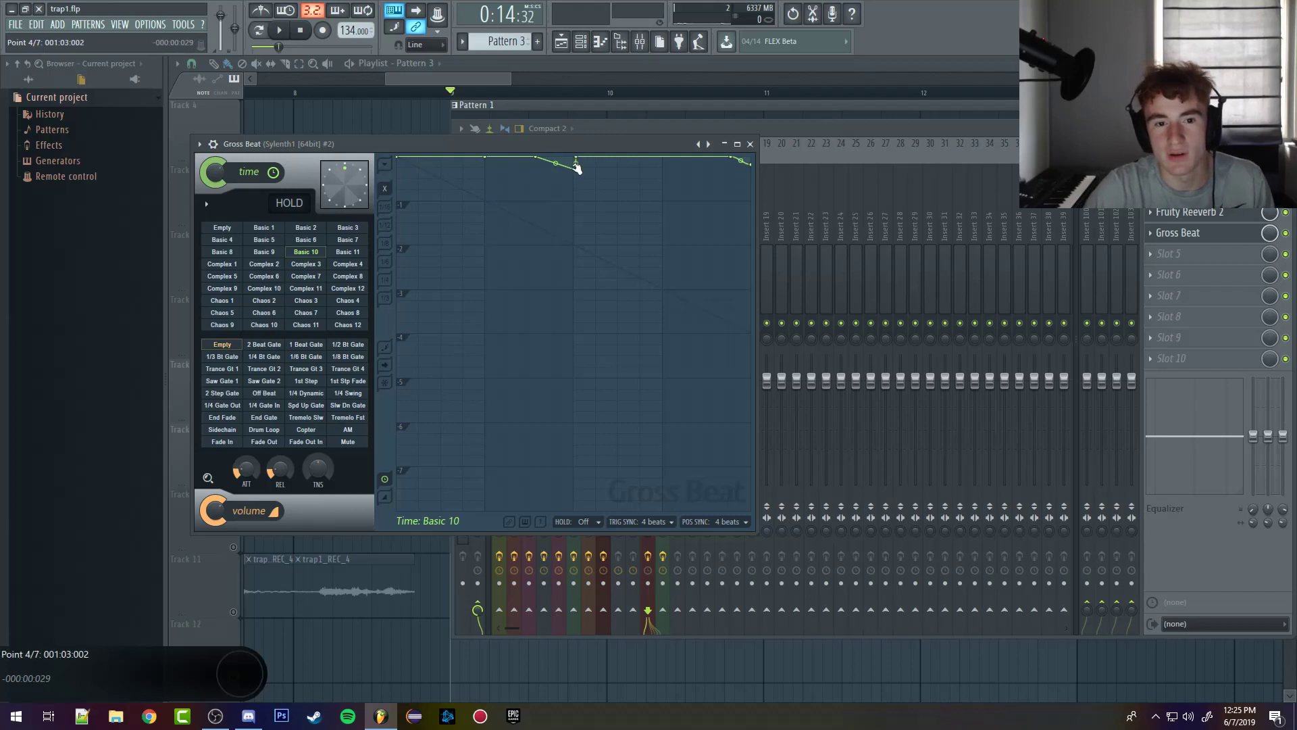
key("F12")
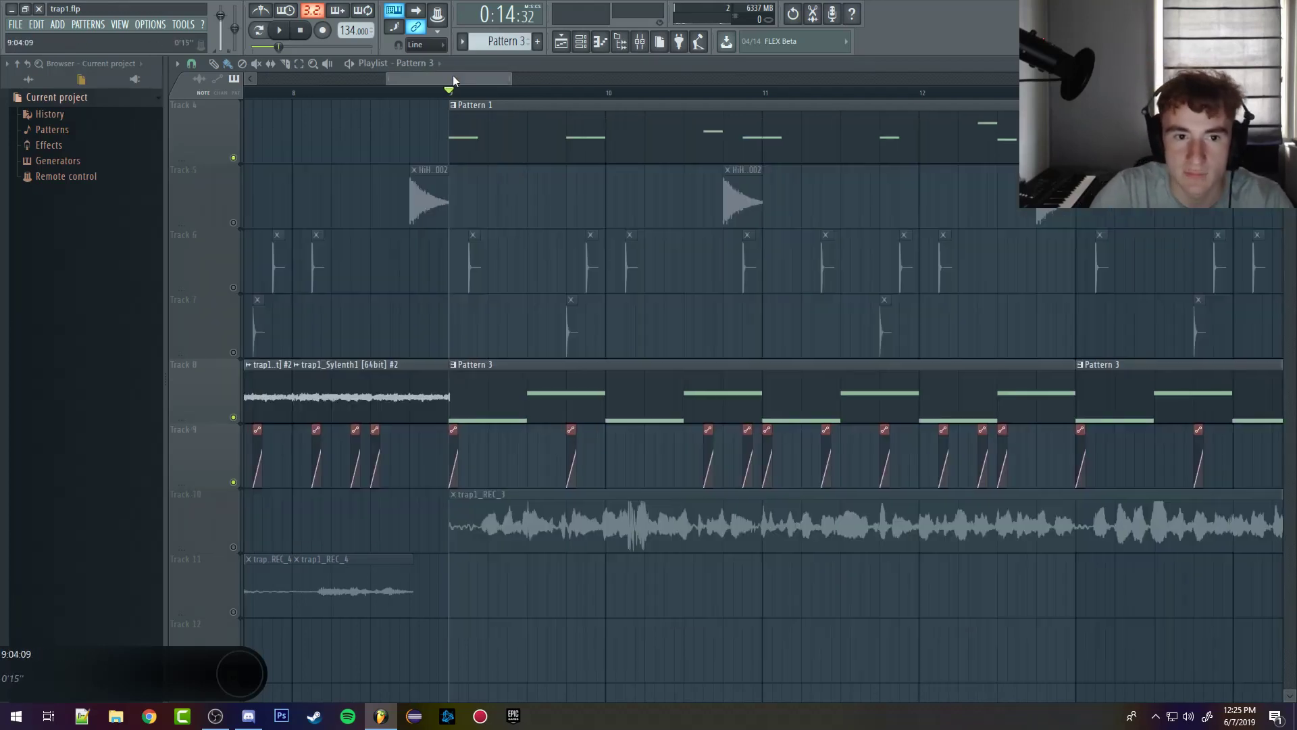
Step: Replay the arrangement from bar 9 and bring Gross Beat's Basic 10 time envelope back up
key("space")
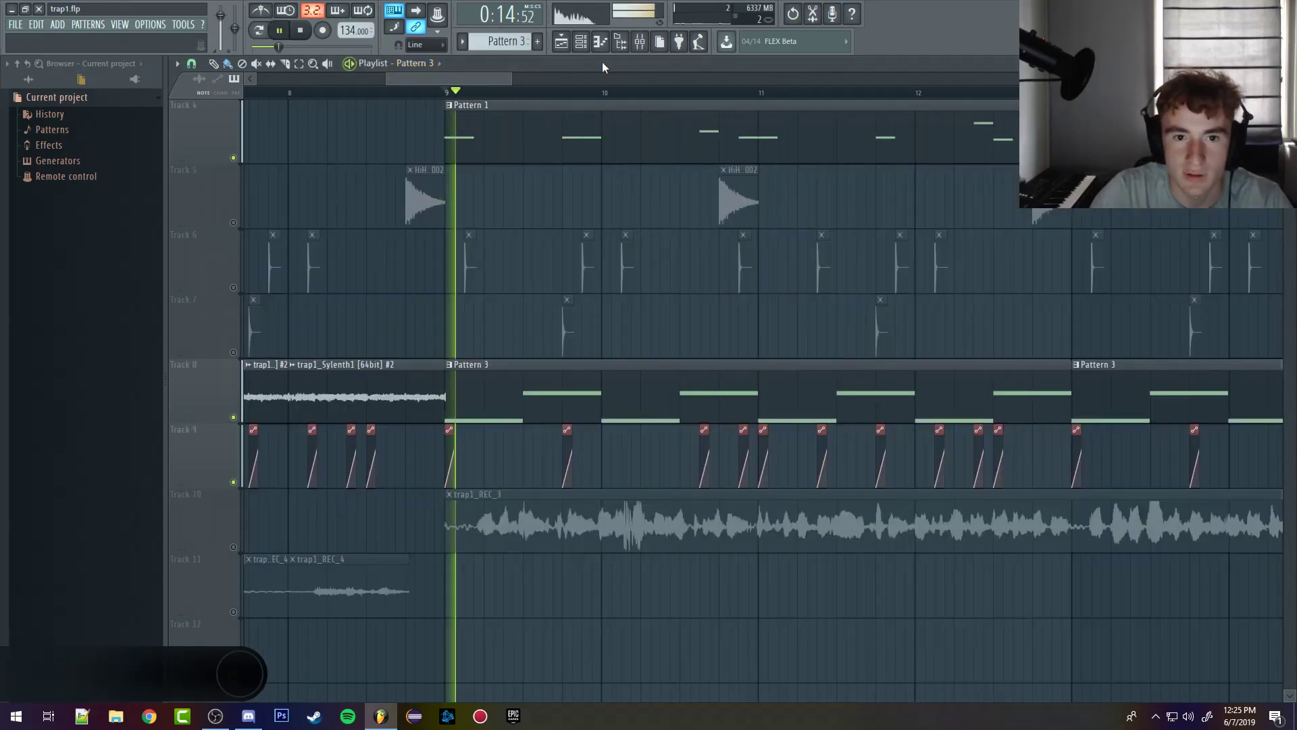
left_click(643, 48)
key("space")
left_click(1228, 236)
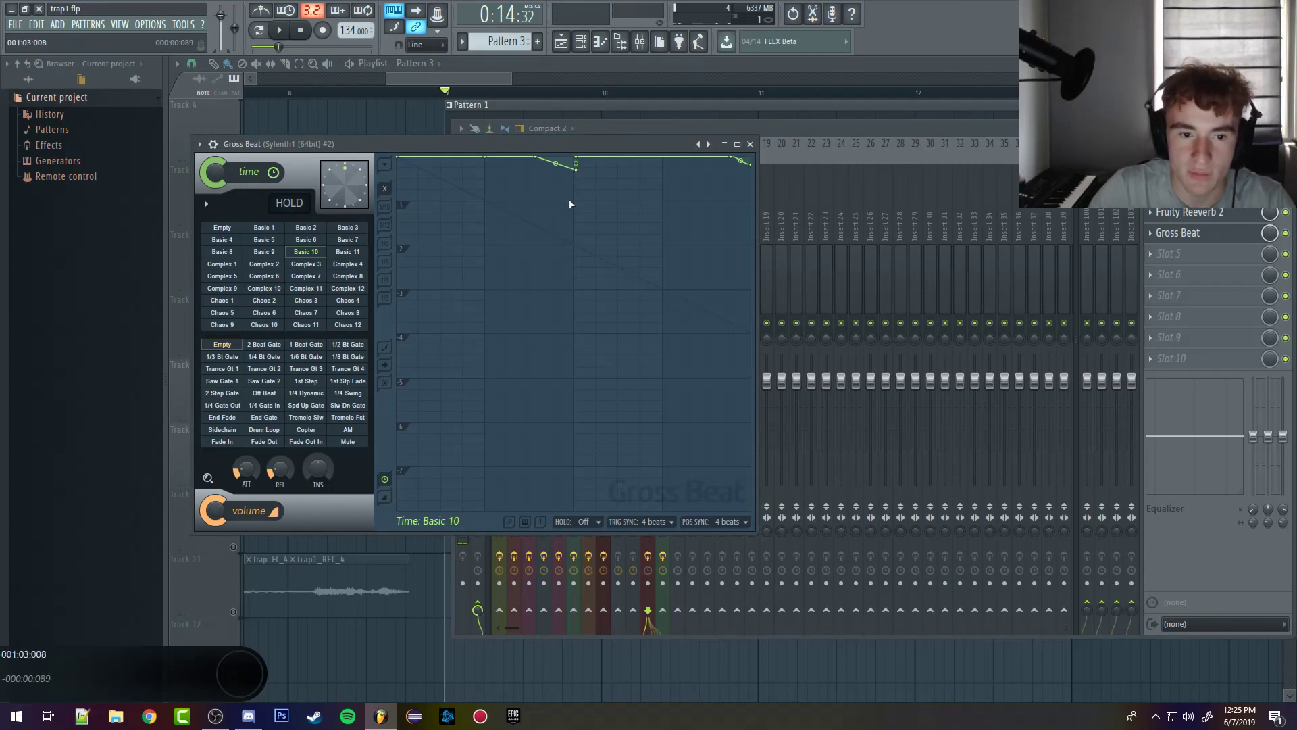
Step: Toggle Gross Beat on the Sylenth1 #2 mixer track and play the arrangement from bar 9
left_click(1285, 234)
key("space")
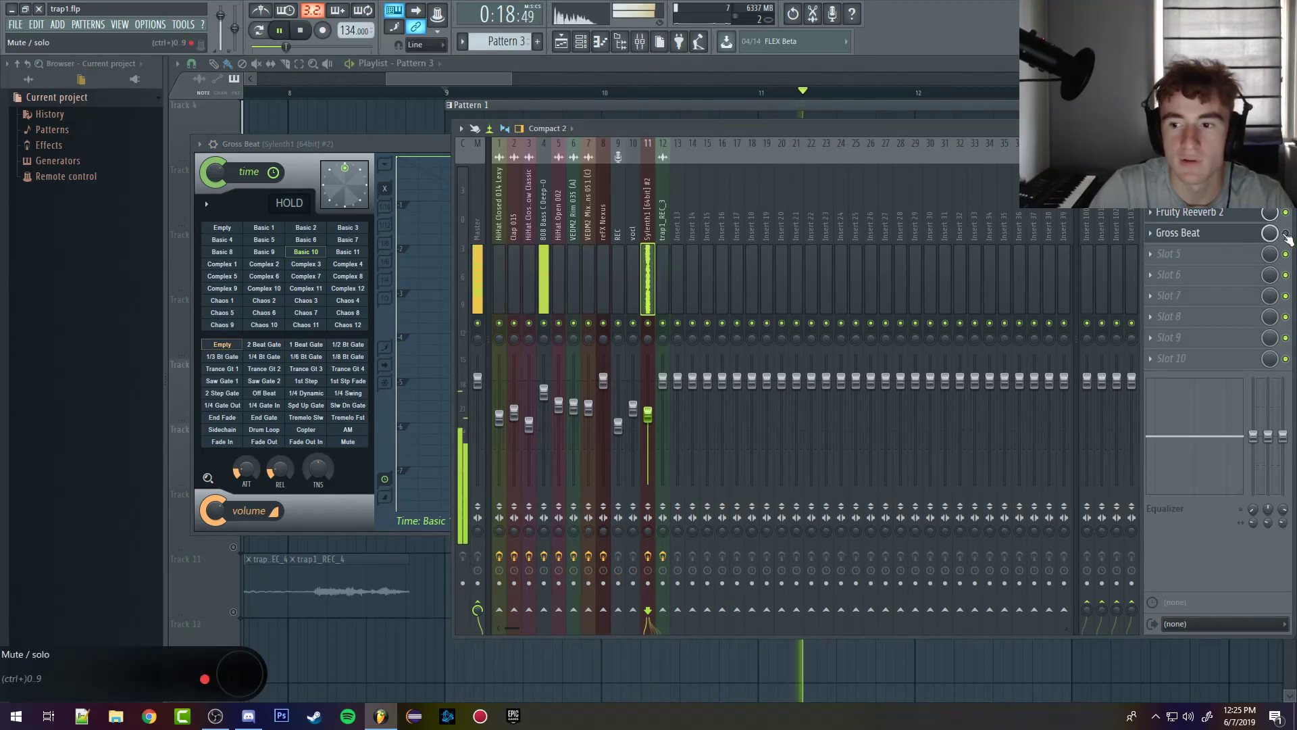
Step: Unmute playlist tracks 1 to 3 and 5 to 7, and play the fuller arrangement briefly from bar 9
left_click(562, 42)
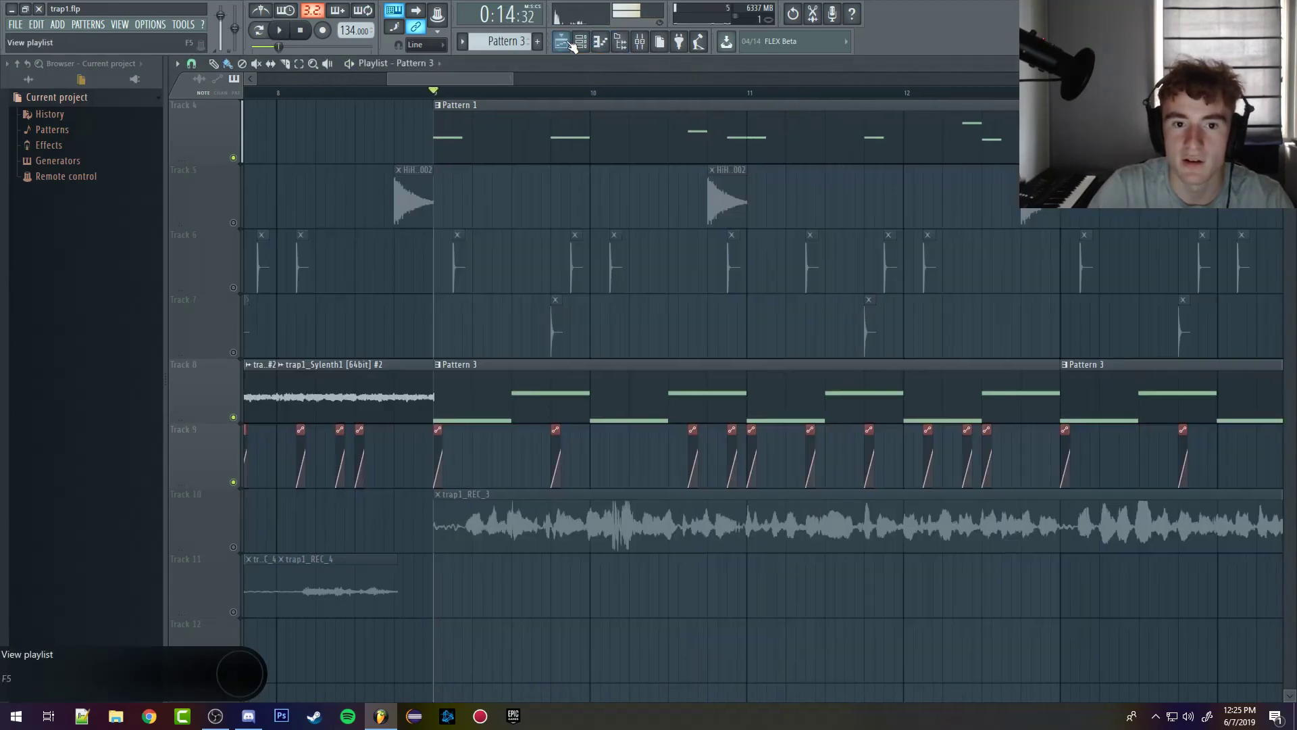
scroll(558, 252, "down", 5)
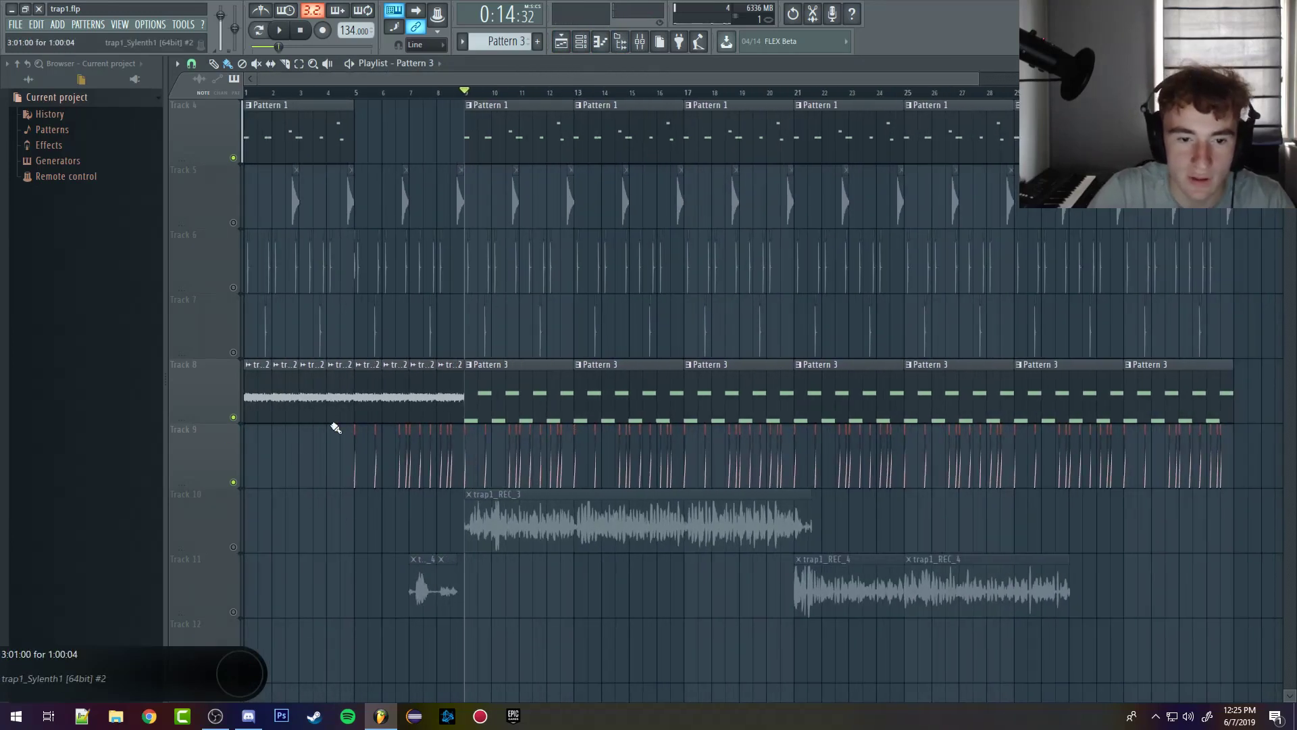
scroll(429, 282, "down", 4)
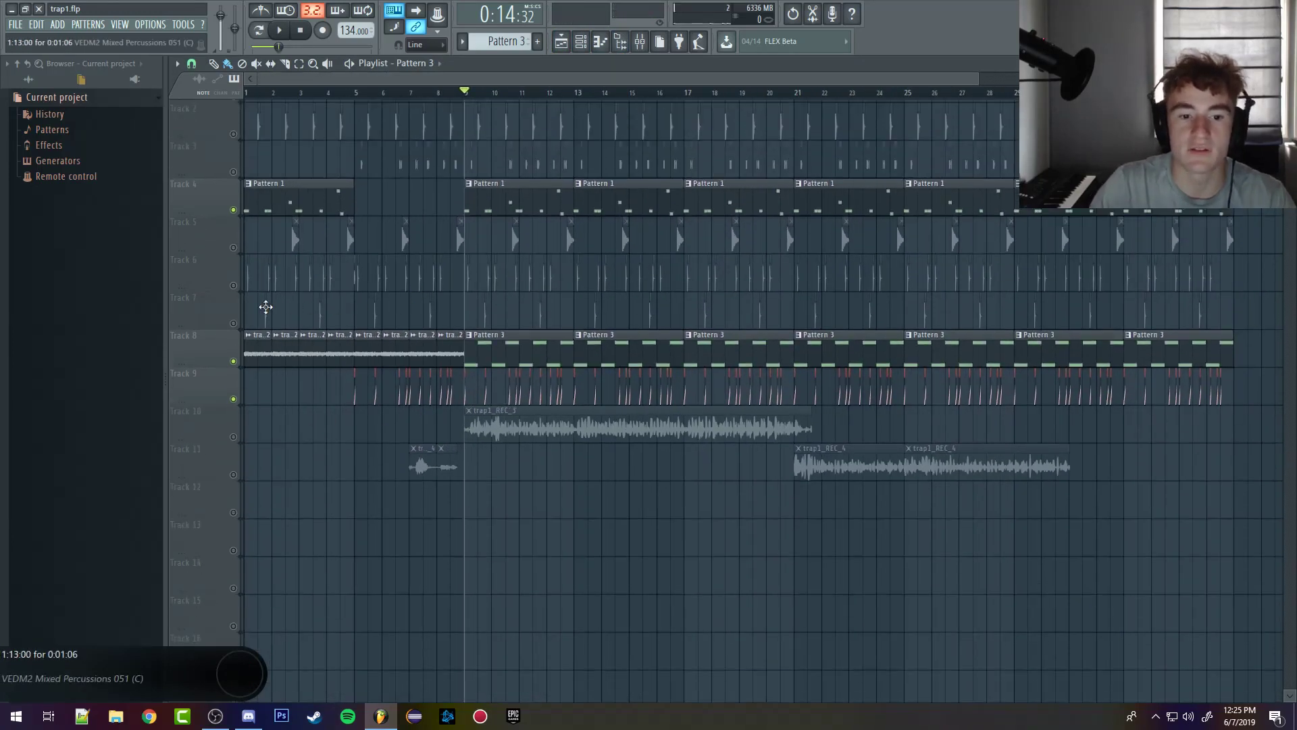
left_click_drag(236, 327, 233, 247)
scroll(245, 233, "up", 1)
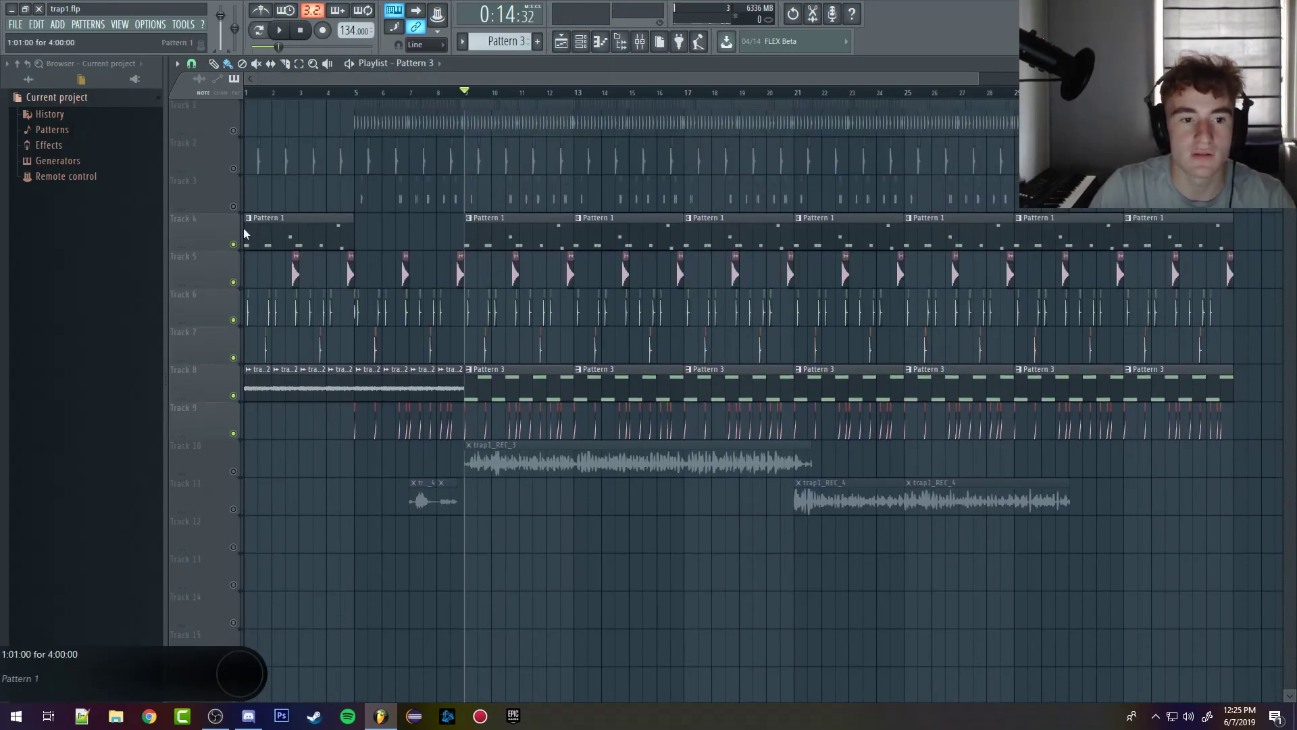
left_click_drag(238, 171, 236, 133)
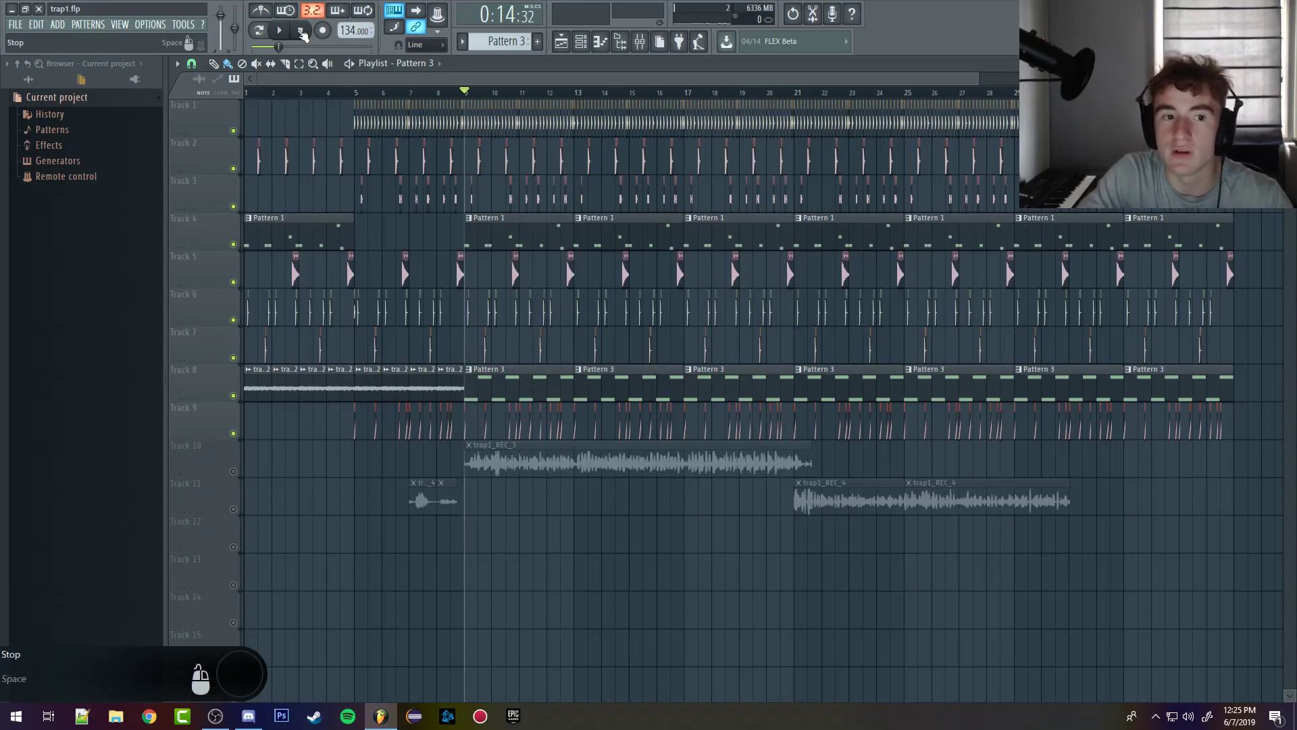
left_click(350, 67)
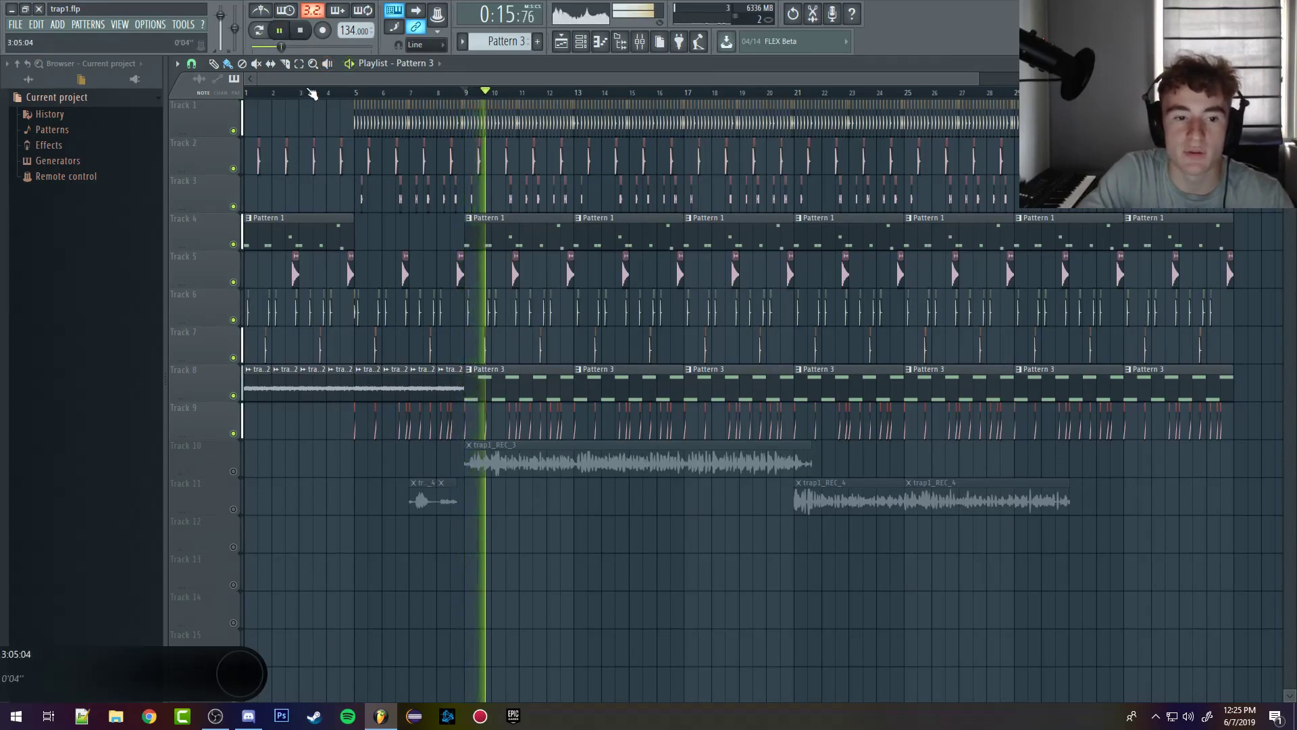
key("space")
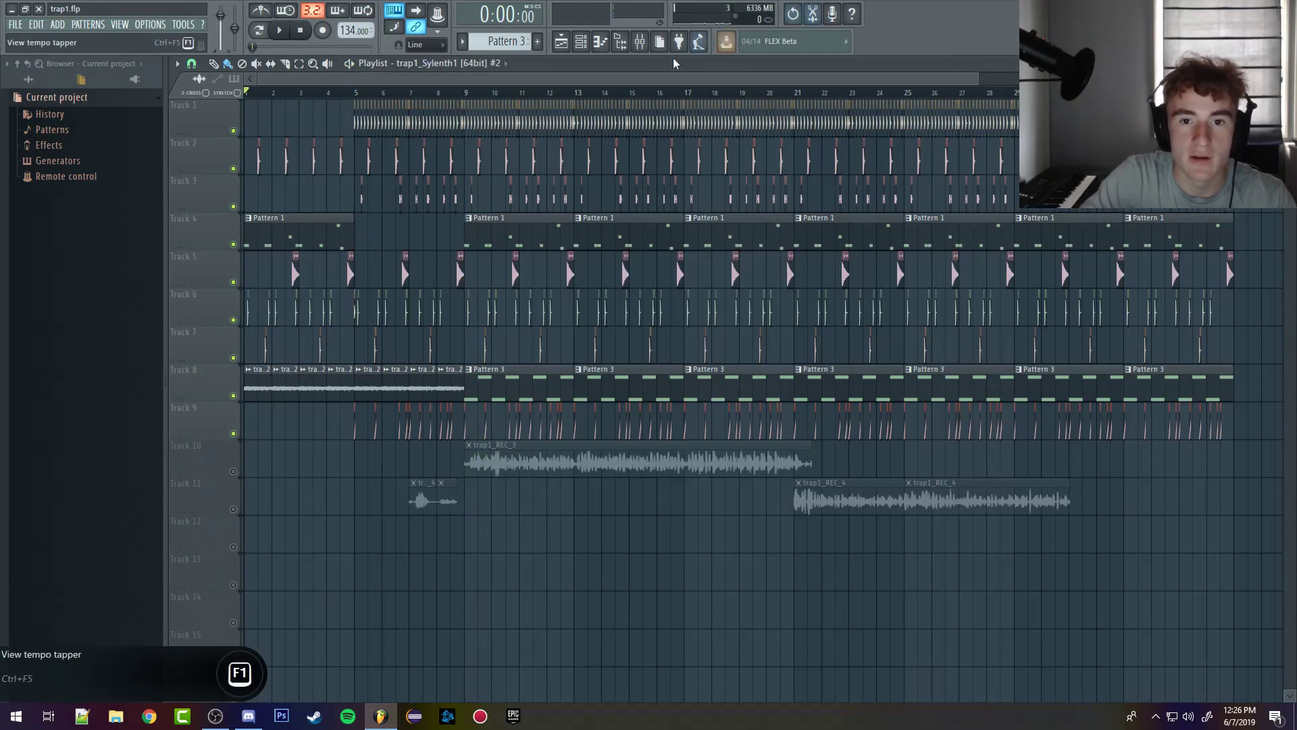
Step: Arm the Sylenth1 #2 mixer track for disk recording and choose to render armed tracks to wave files
key("F9")
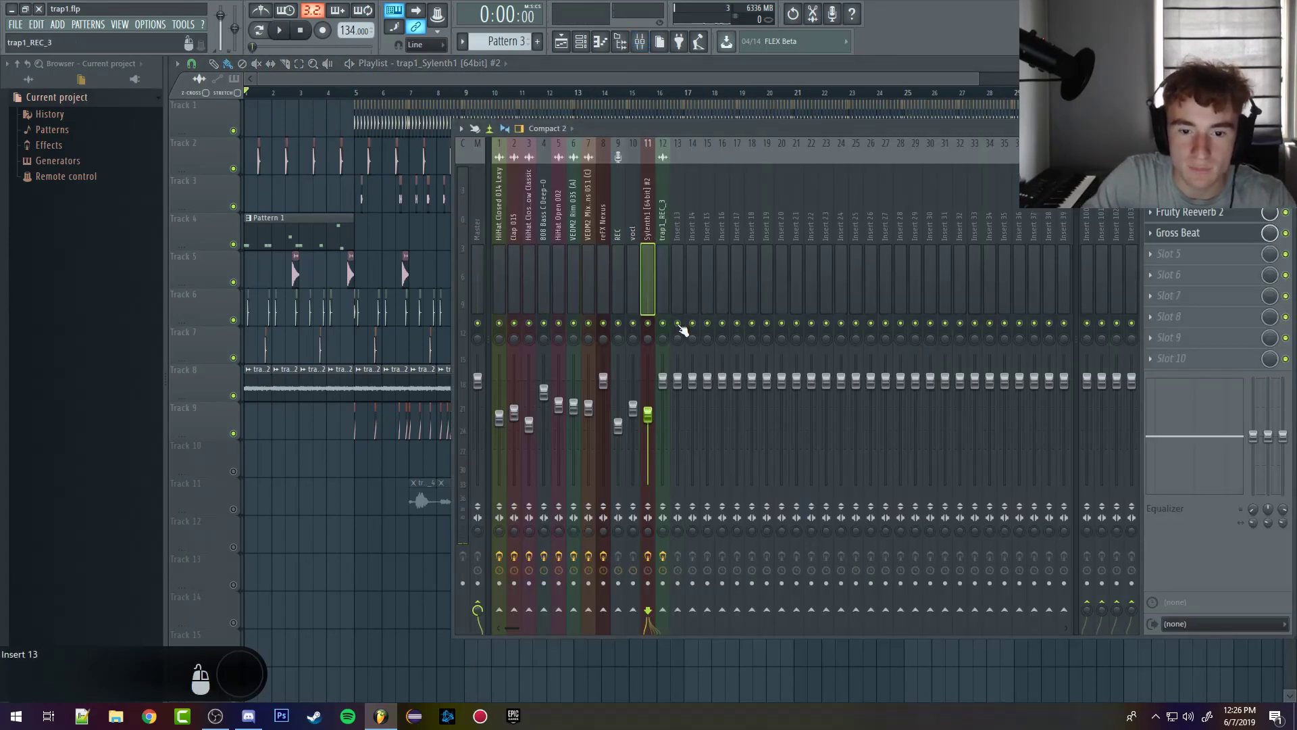
left_click(648, 584)
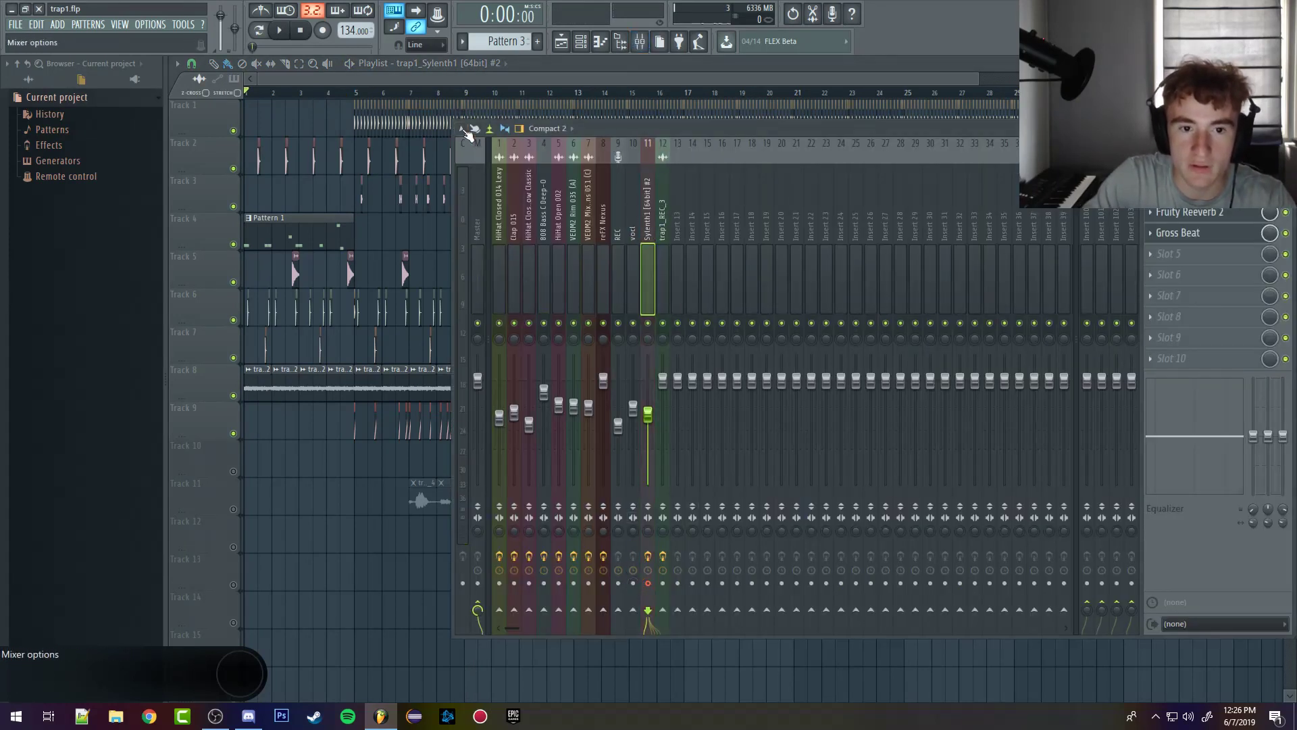
left_click(463, 129)
mouse_move(487, 158)
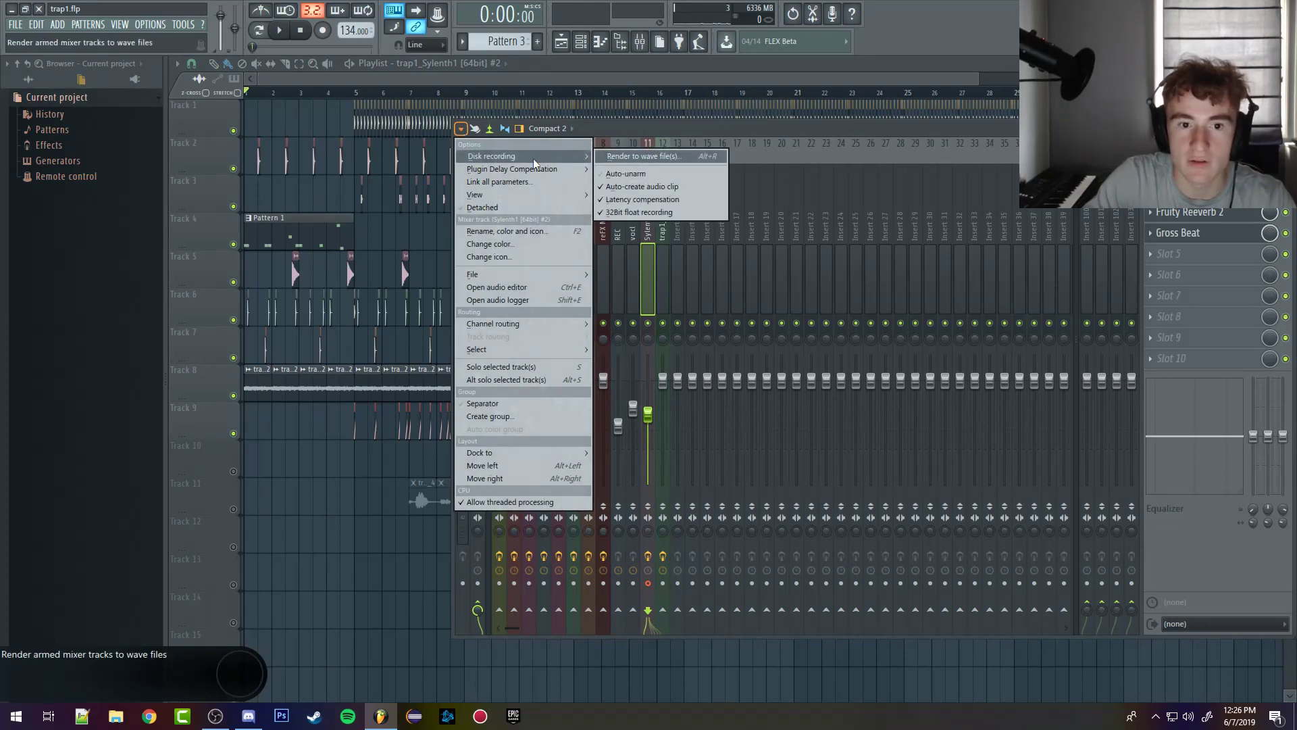
left_click(638, 156)
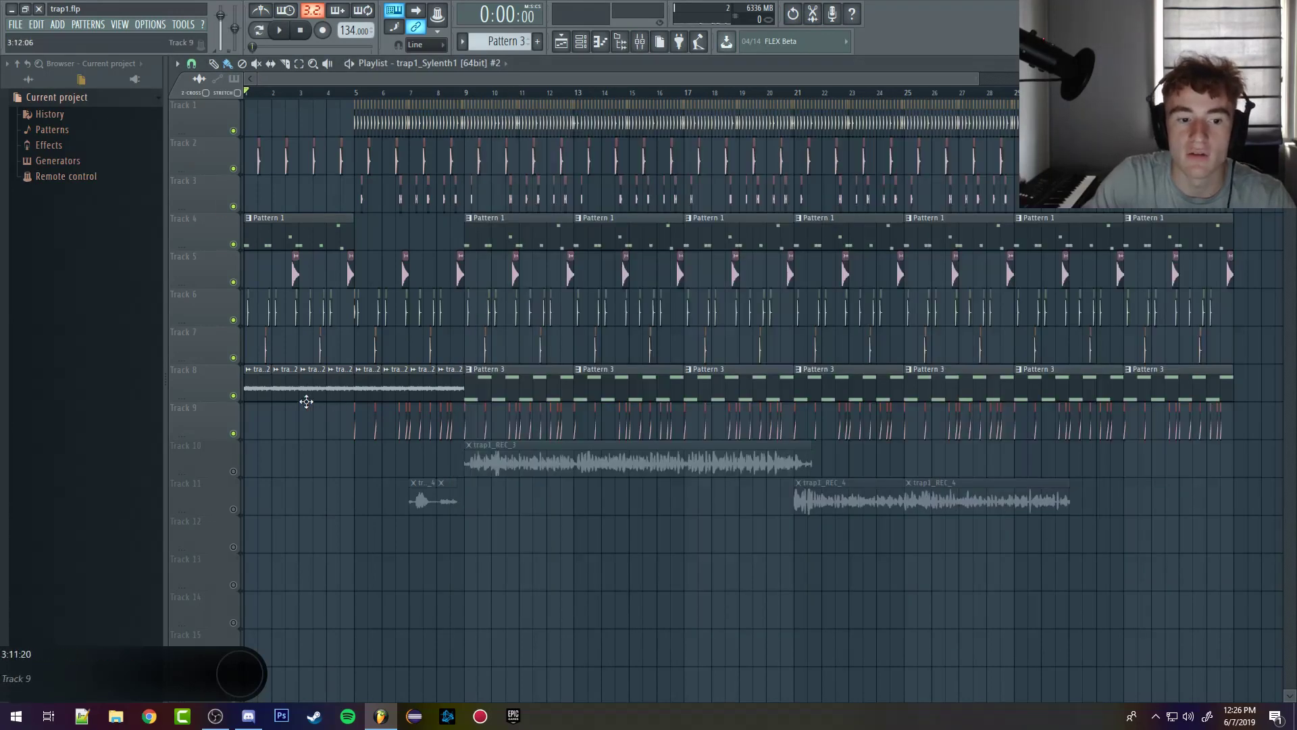
Step: Check the Reverse setting of the trap1_Sylenth1 [64bit] #2 audio clip at the start of track 8
double_click(255, 384)
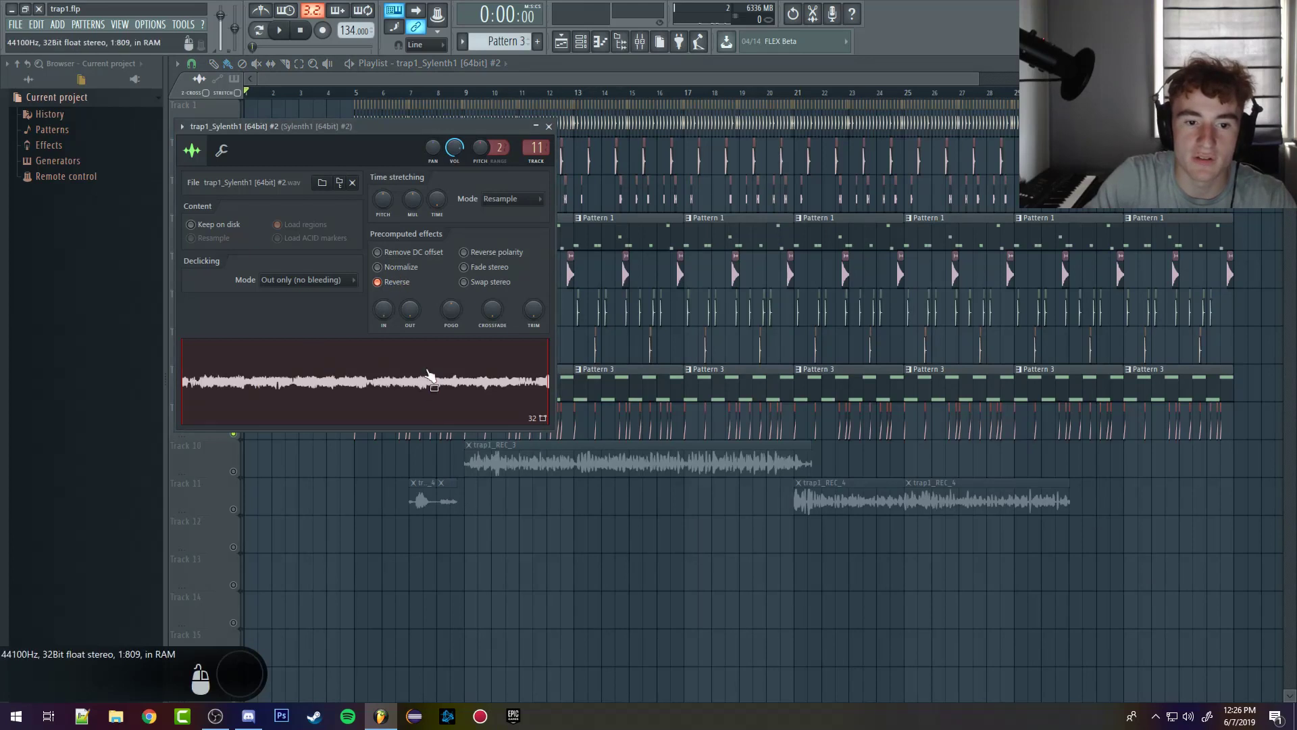
left_click(548, 128)
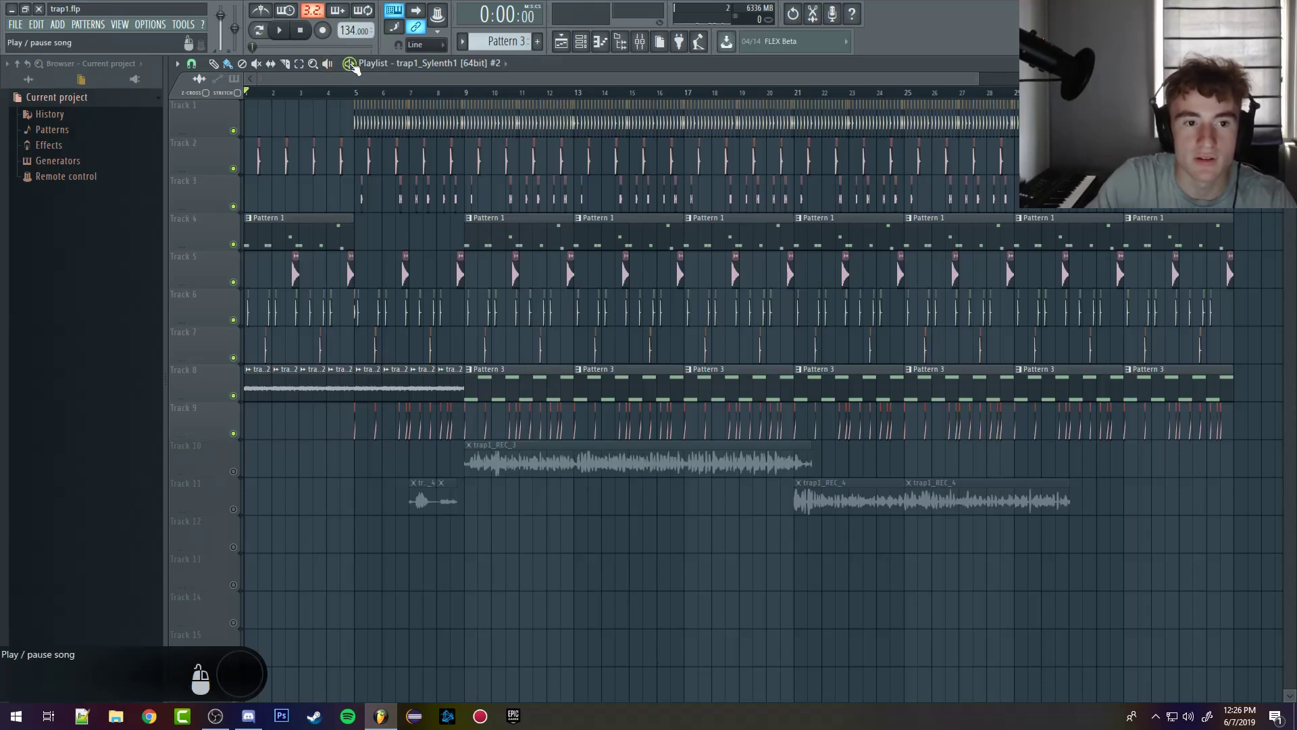
Step: Play the arrangement from the beginning through the drop past bar 16, and stop playback
left_click(350, 64)
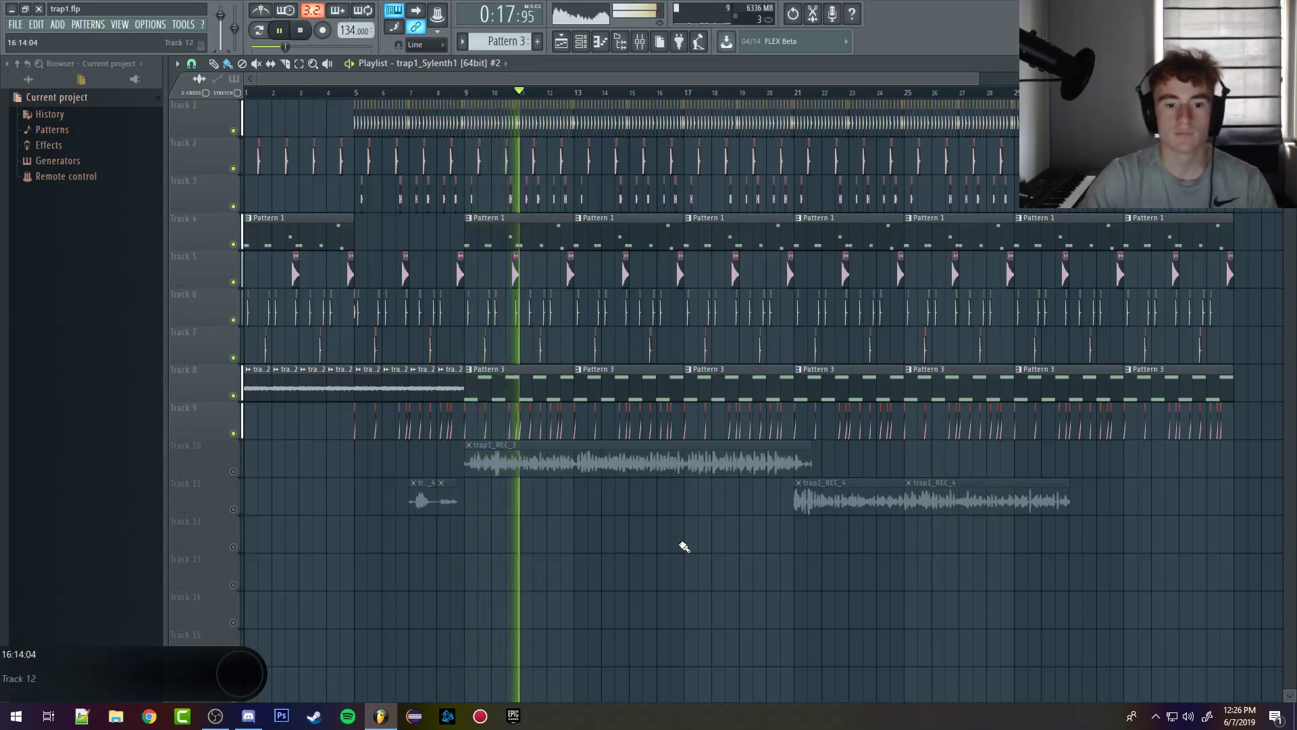
scroll(684, 546, "down", 3)
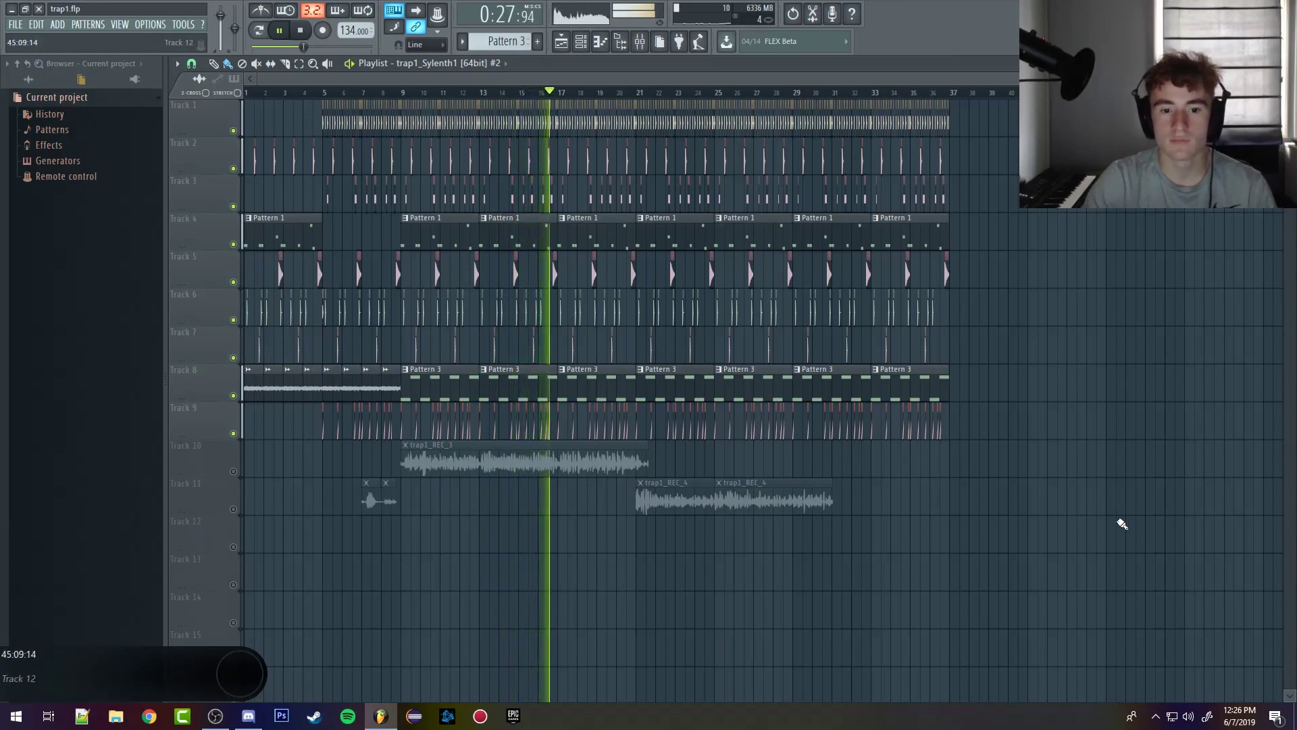
left_click(349, 63)
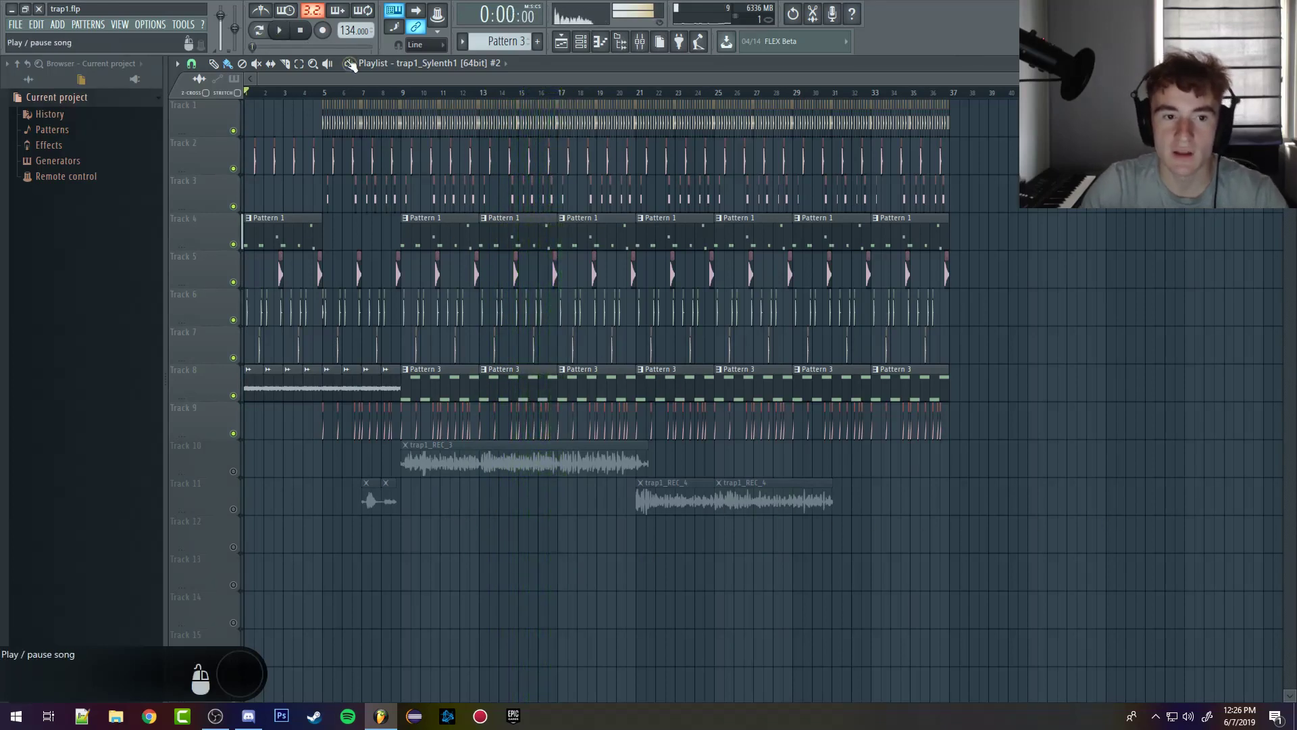
Step: Switch to OBS and stop the screen recording
left_click(216, 716)
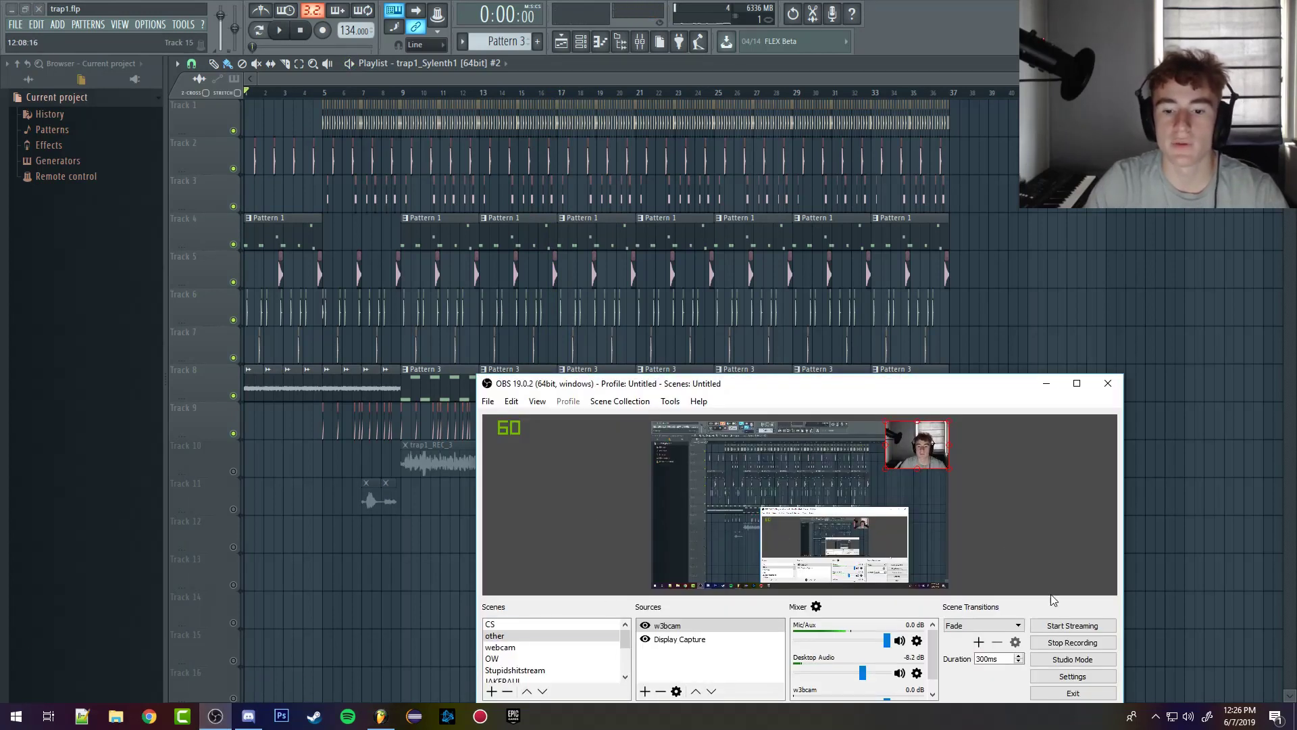
left_click(1089, 643)
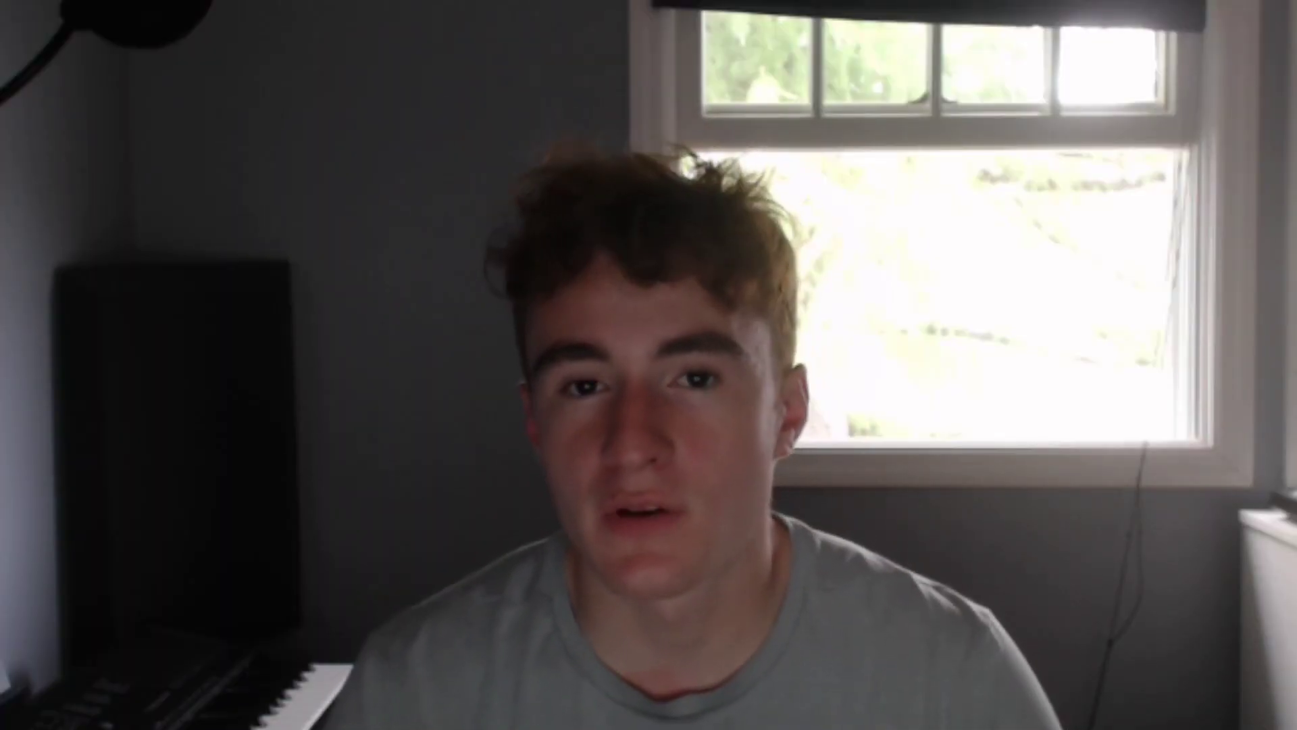